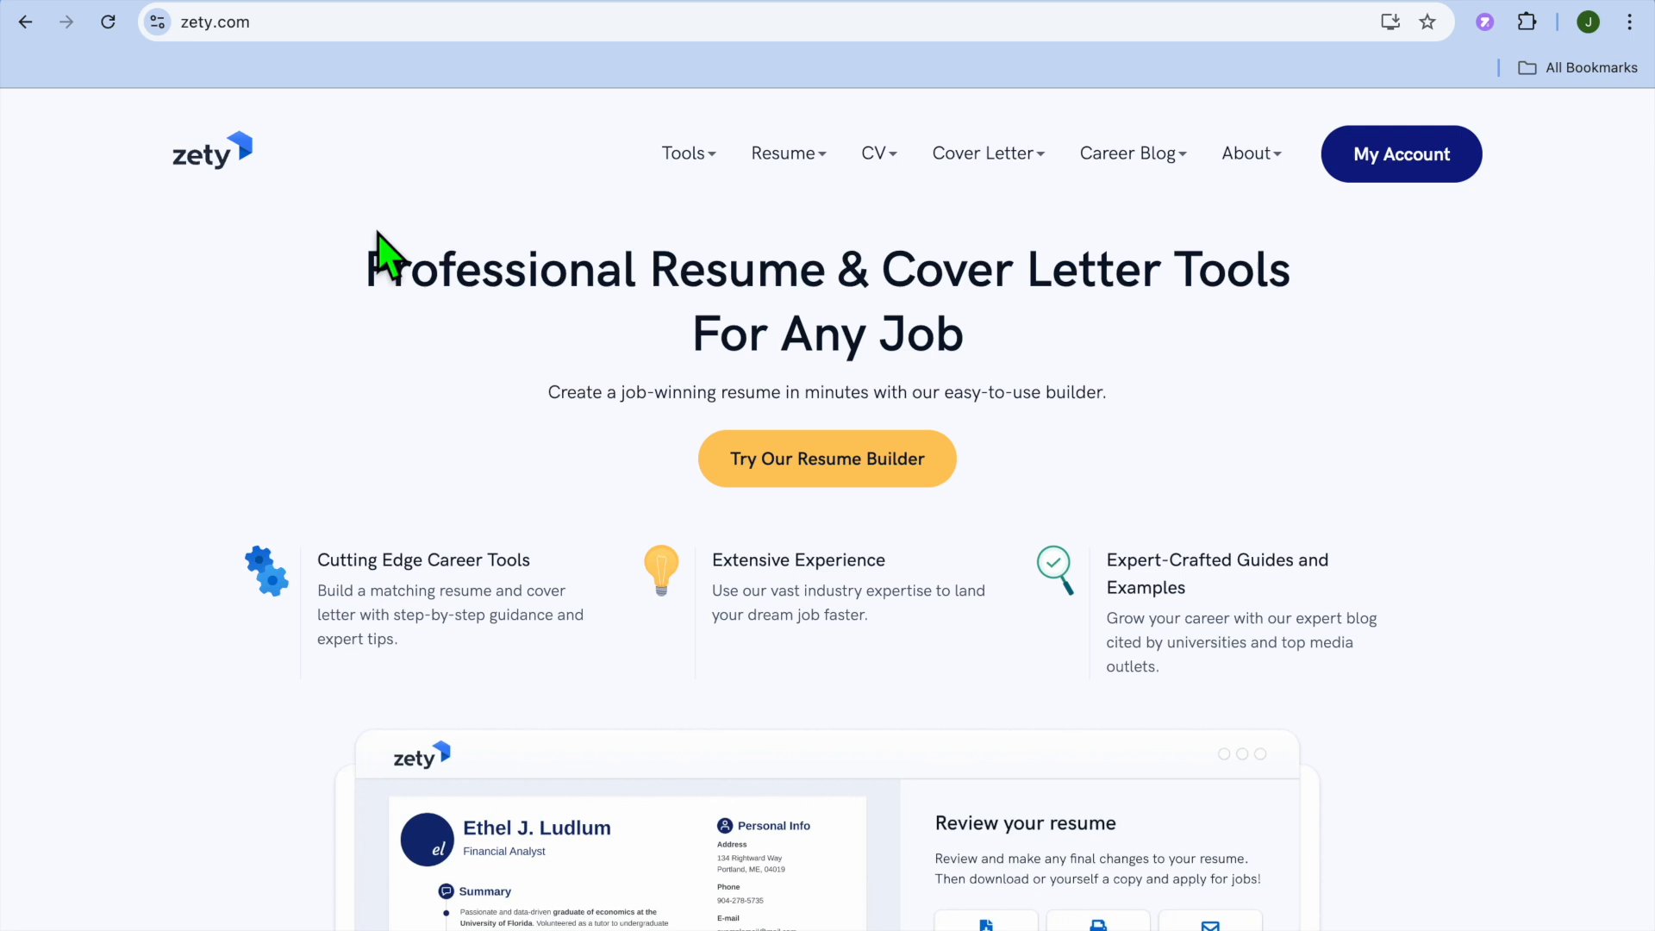
Open Zety's resume builder from the home page and start creating a new resume.
scroll(377, 233, down, 1)
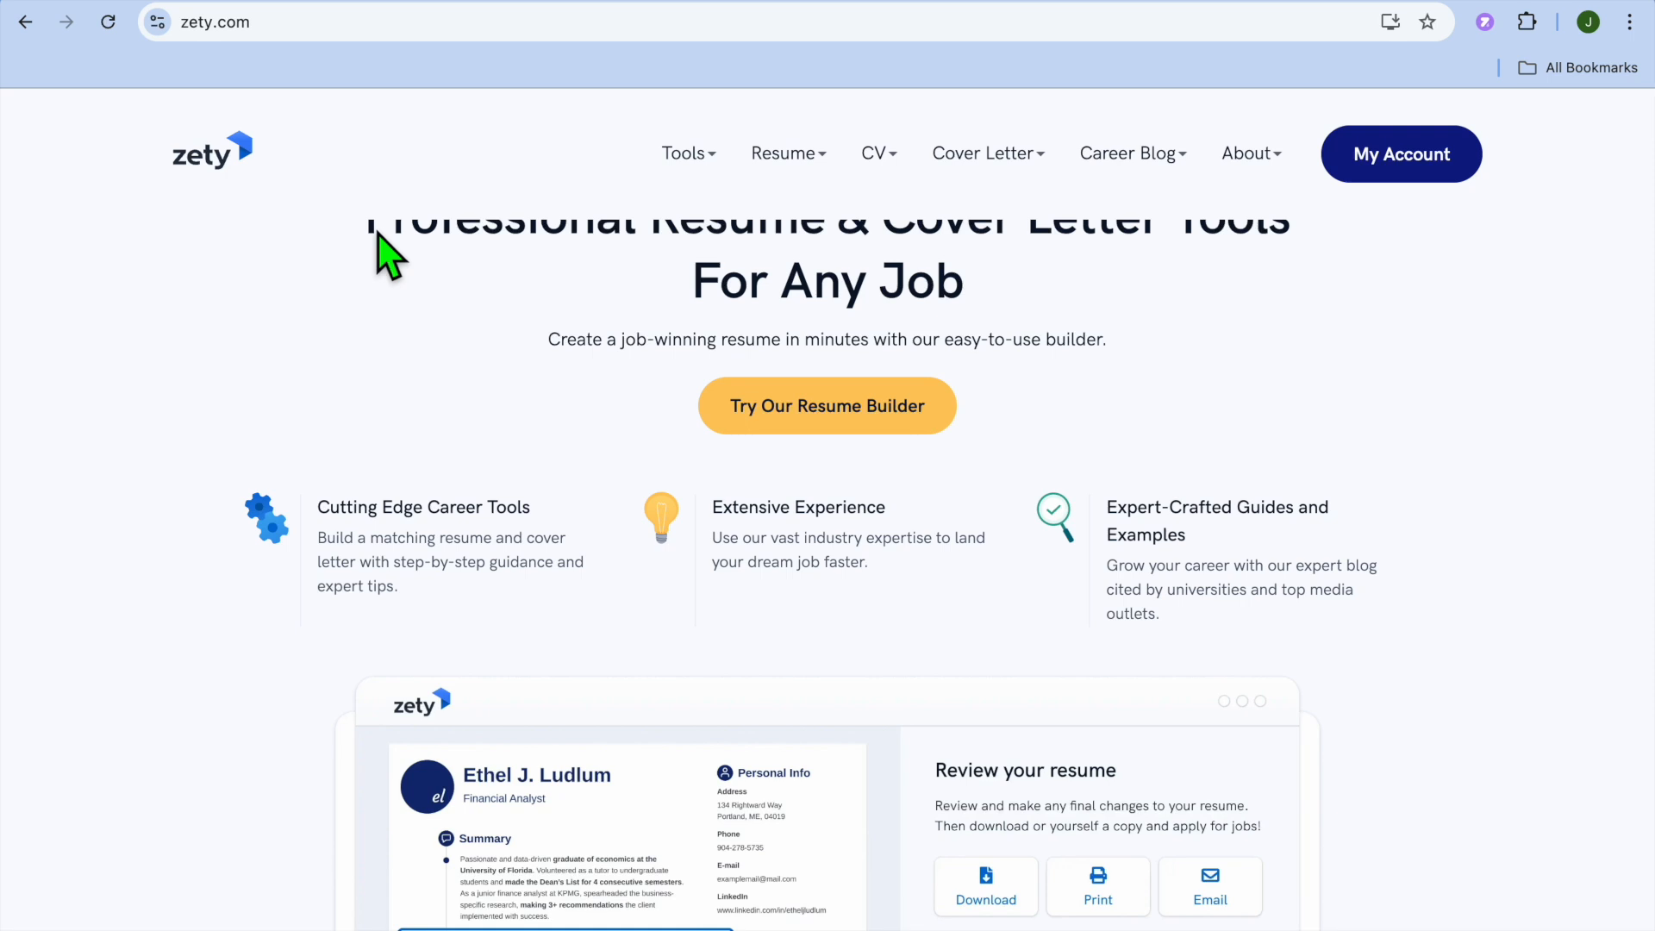
scroll(378, 233, up, 1)
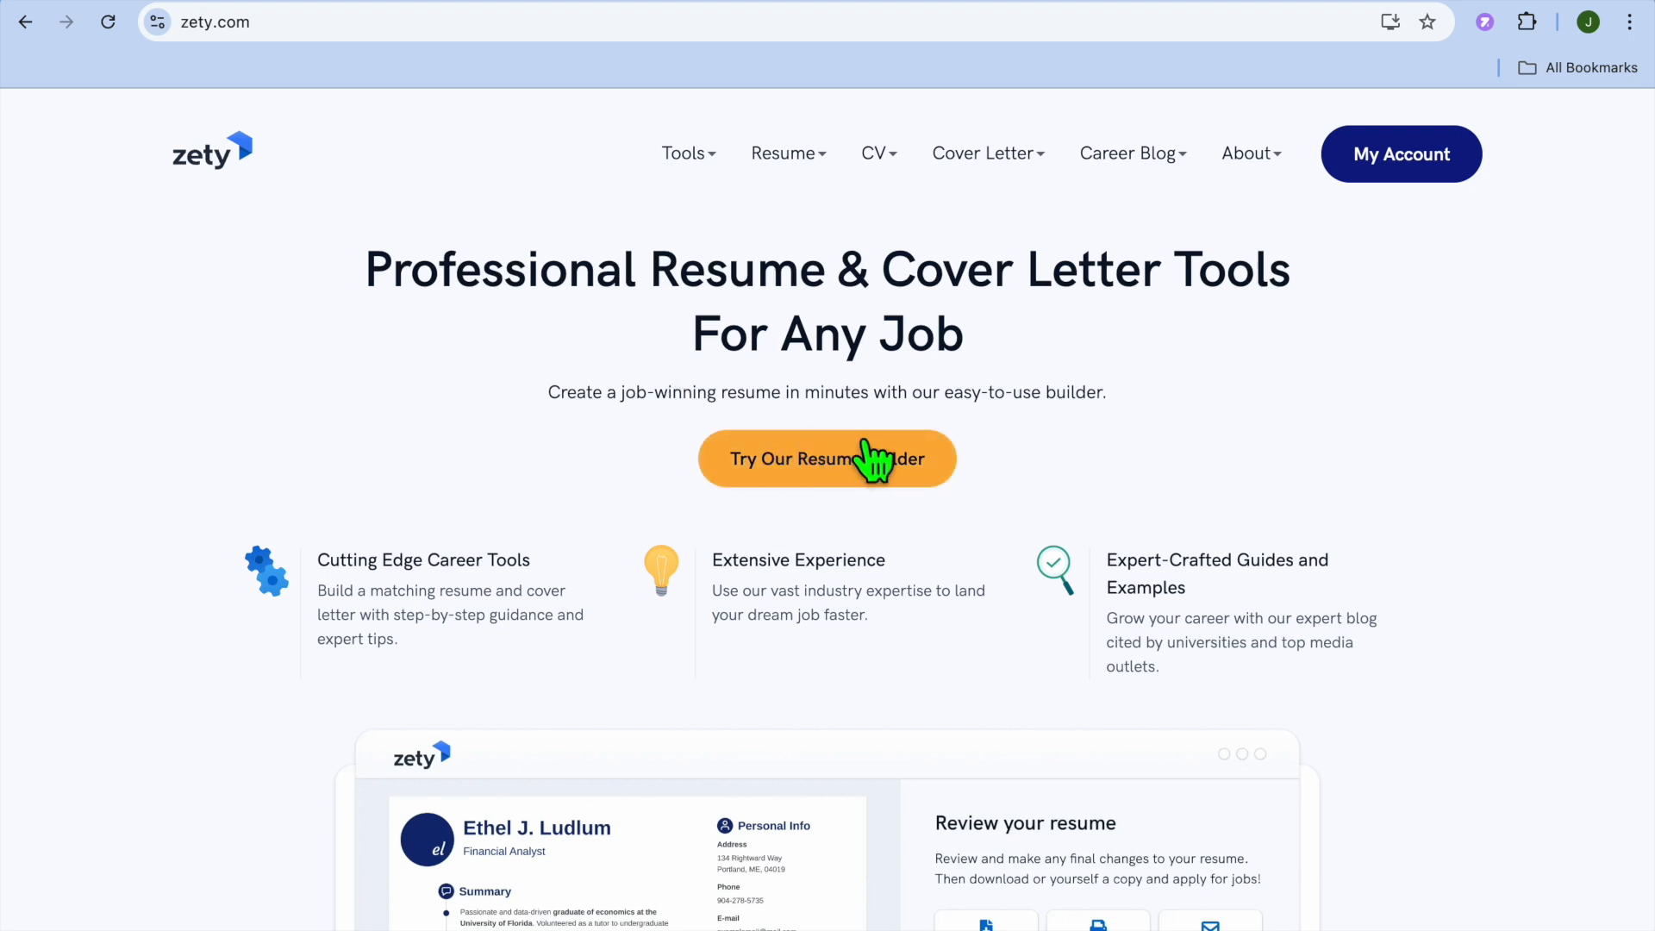
click(901, 474)
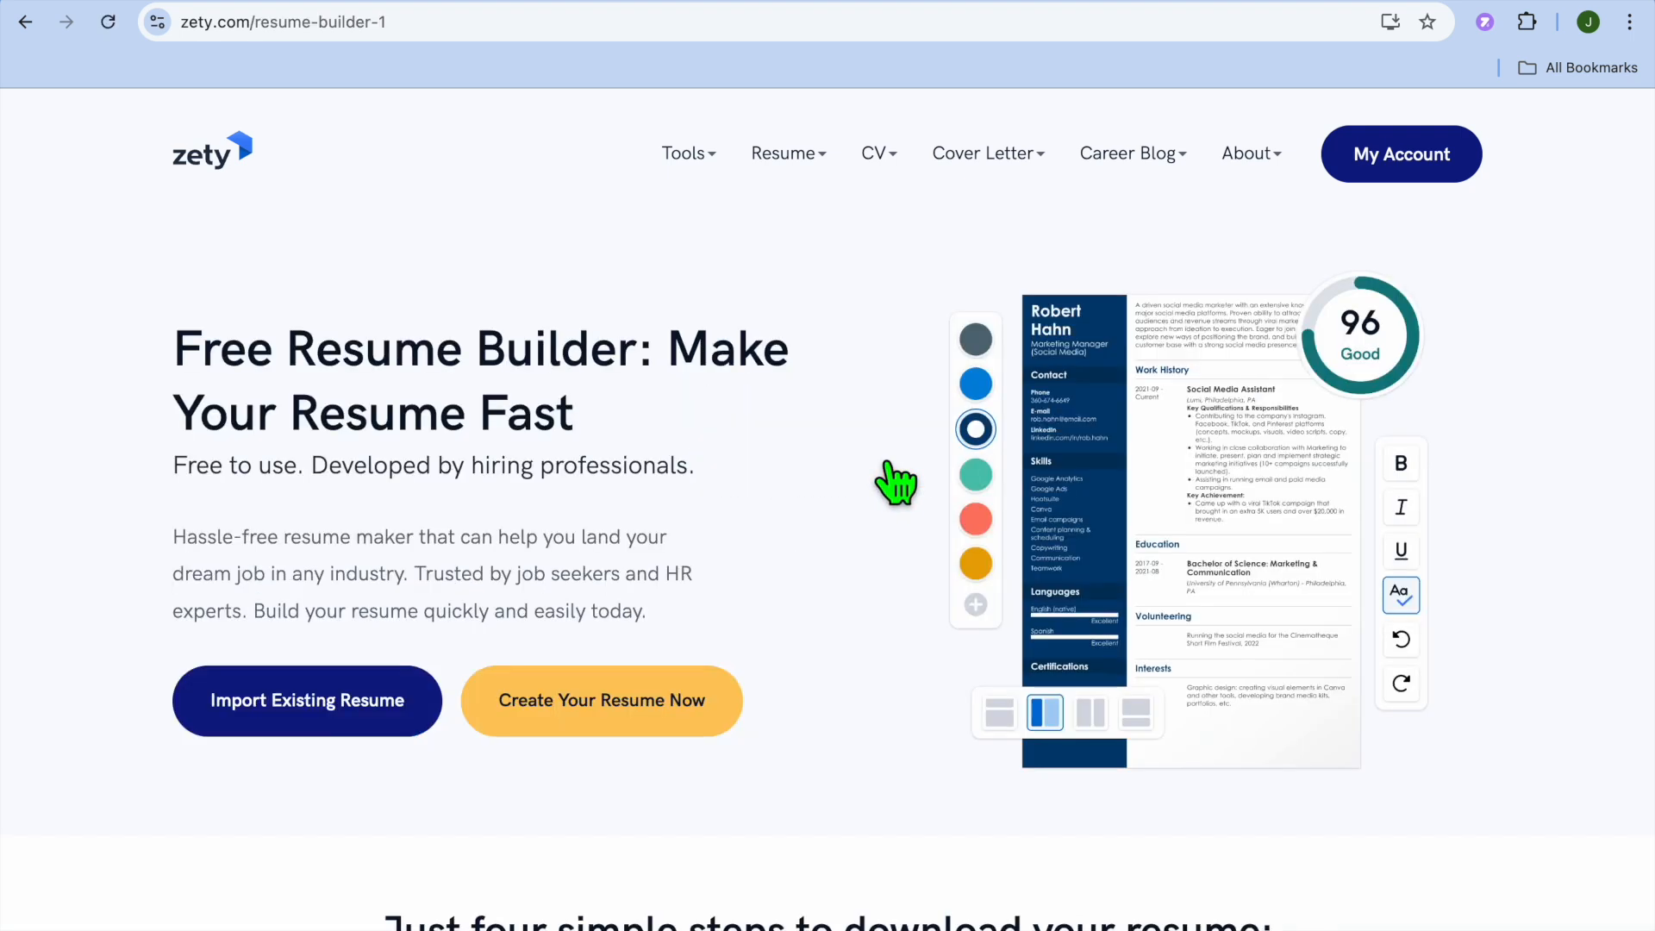
scroll(645, 479, down, 1)
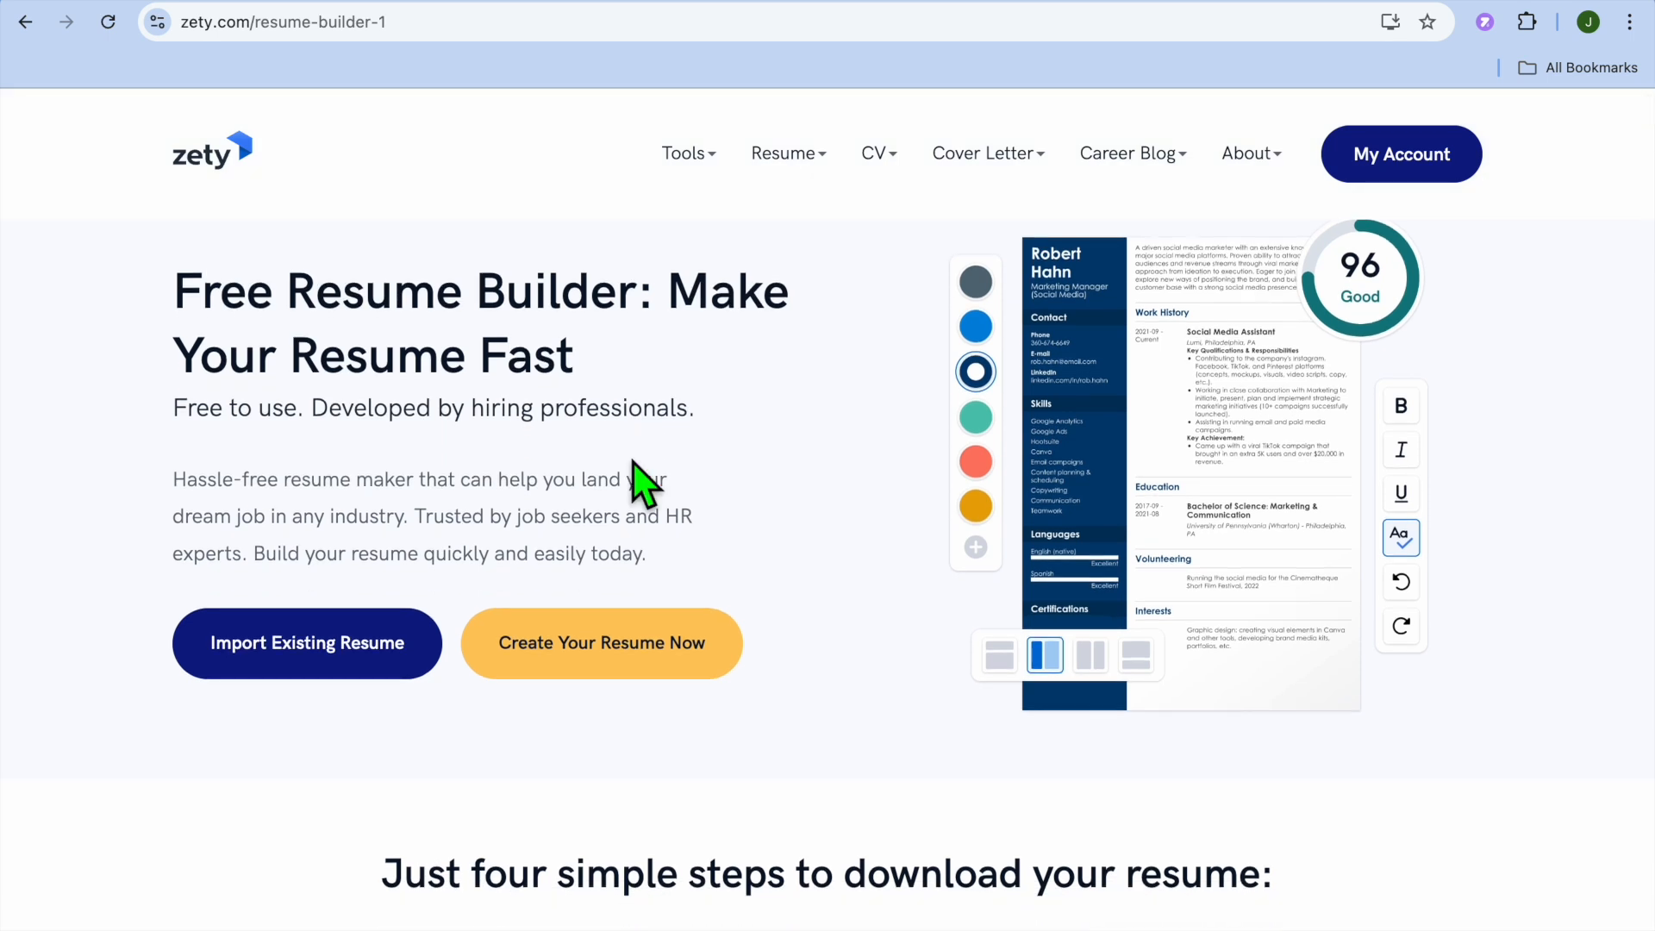
click(608, 650)
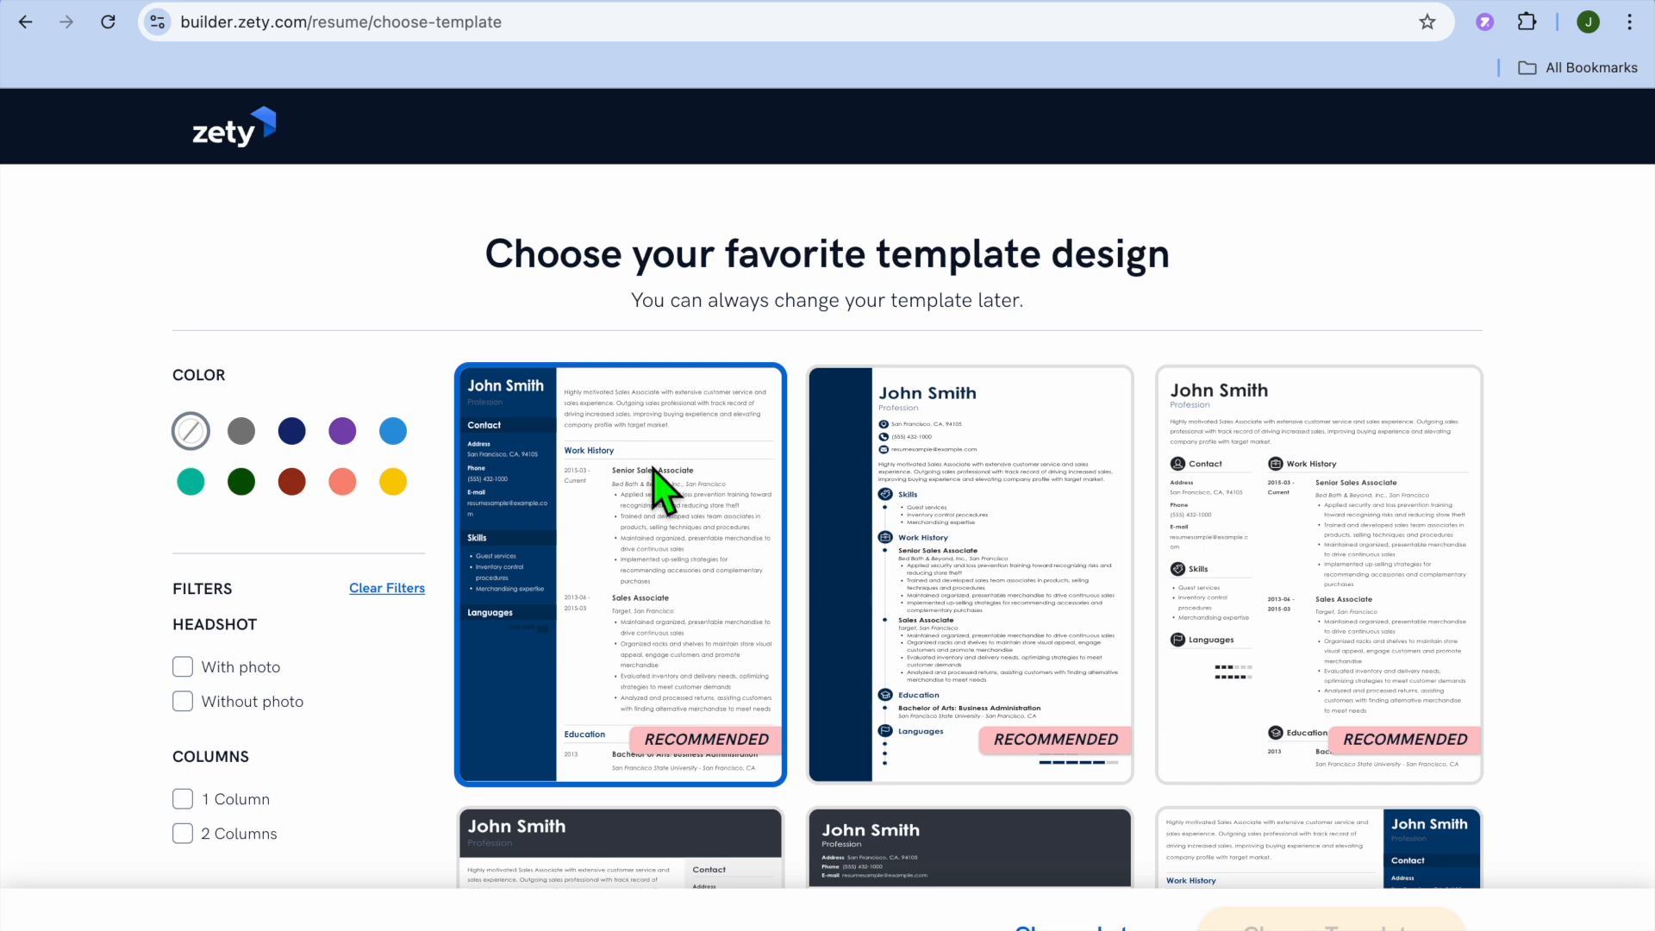
Look through the resume template designs in the gallery.
scroll(659, 487, down, 2)
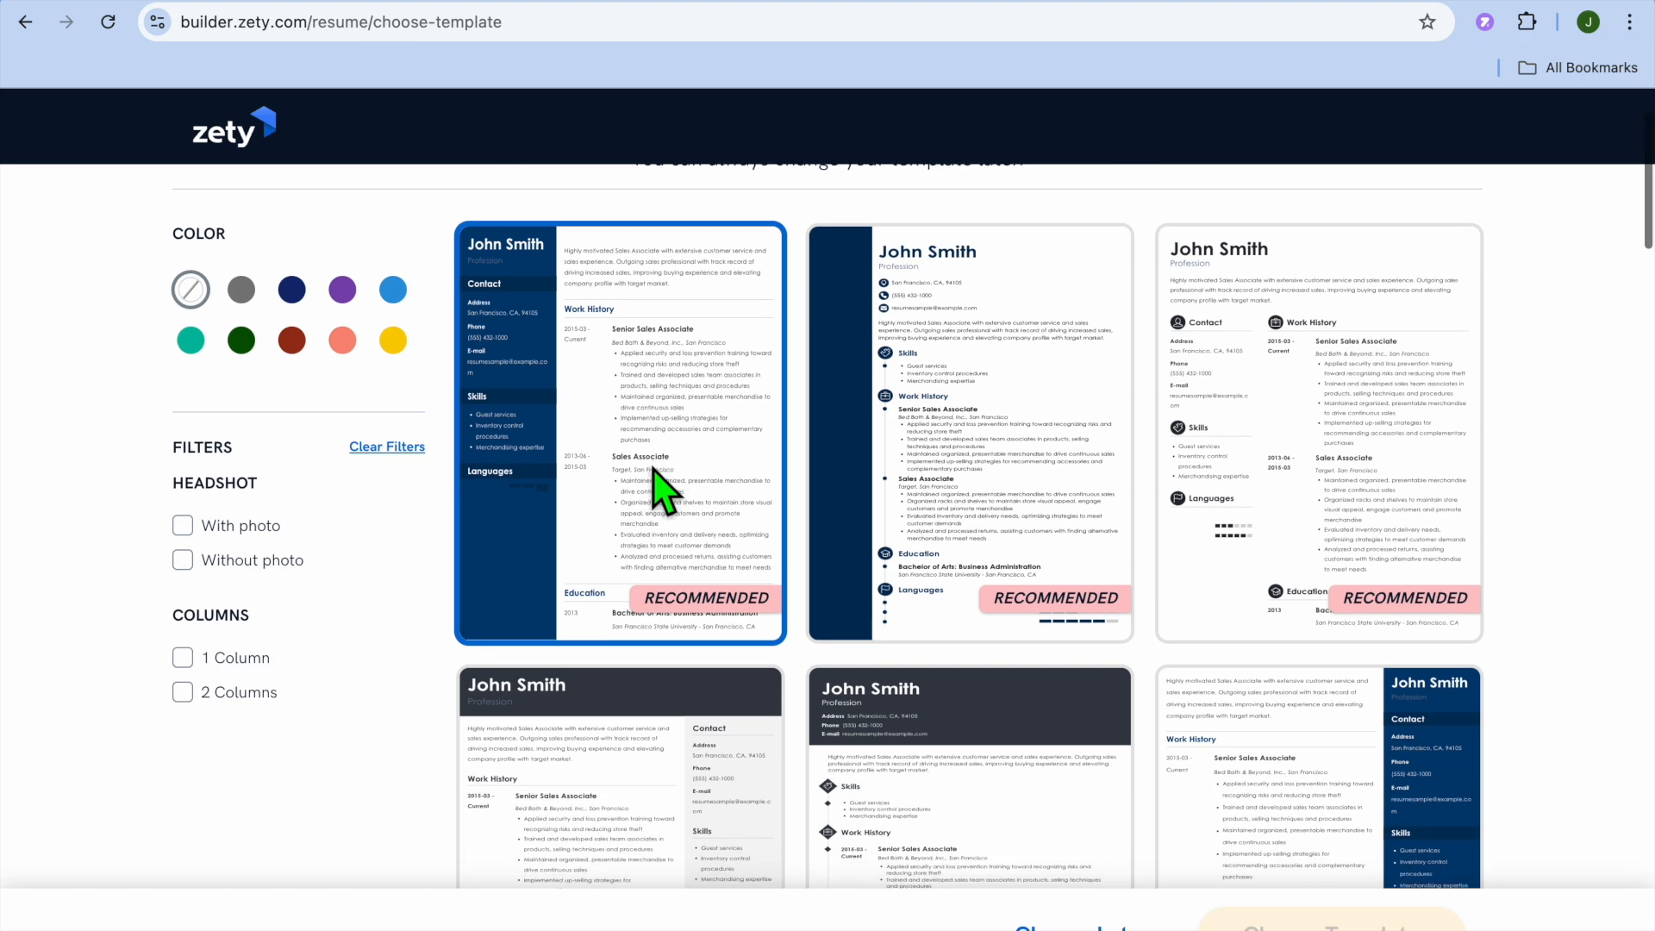
scroll(660, 487, up, 1)
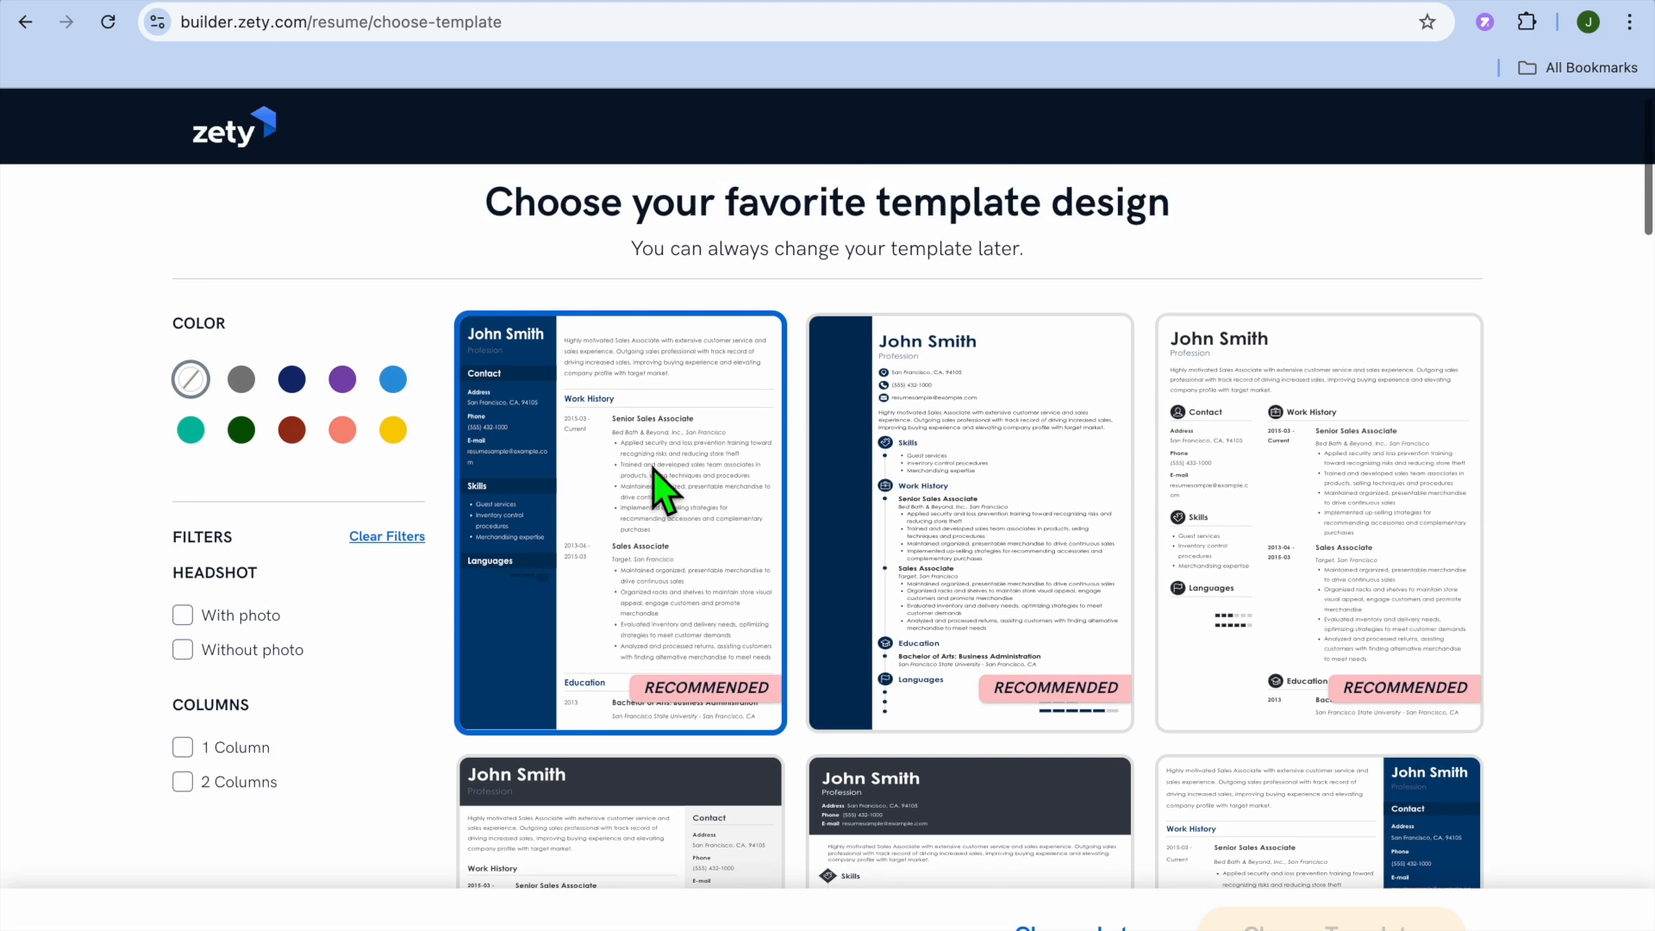
scroll(664, 491, down, 1)
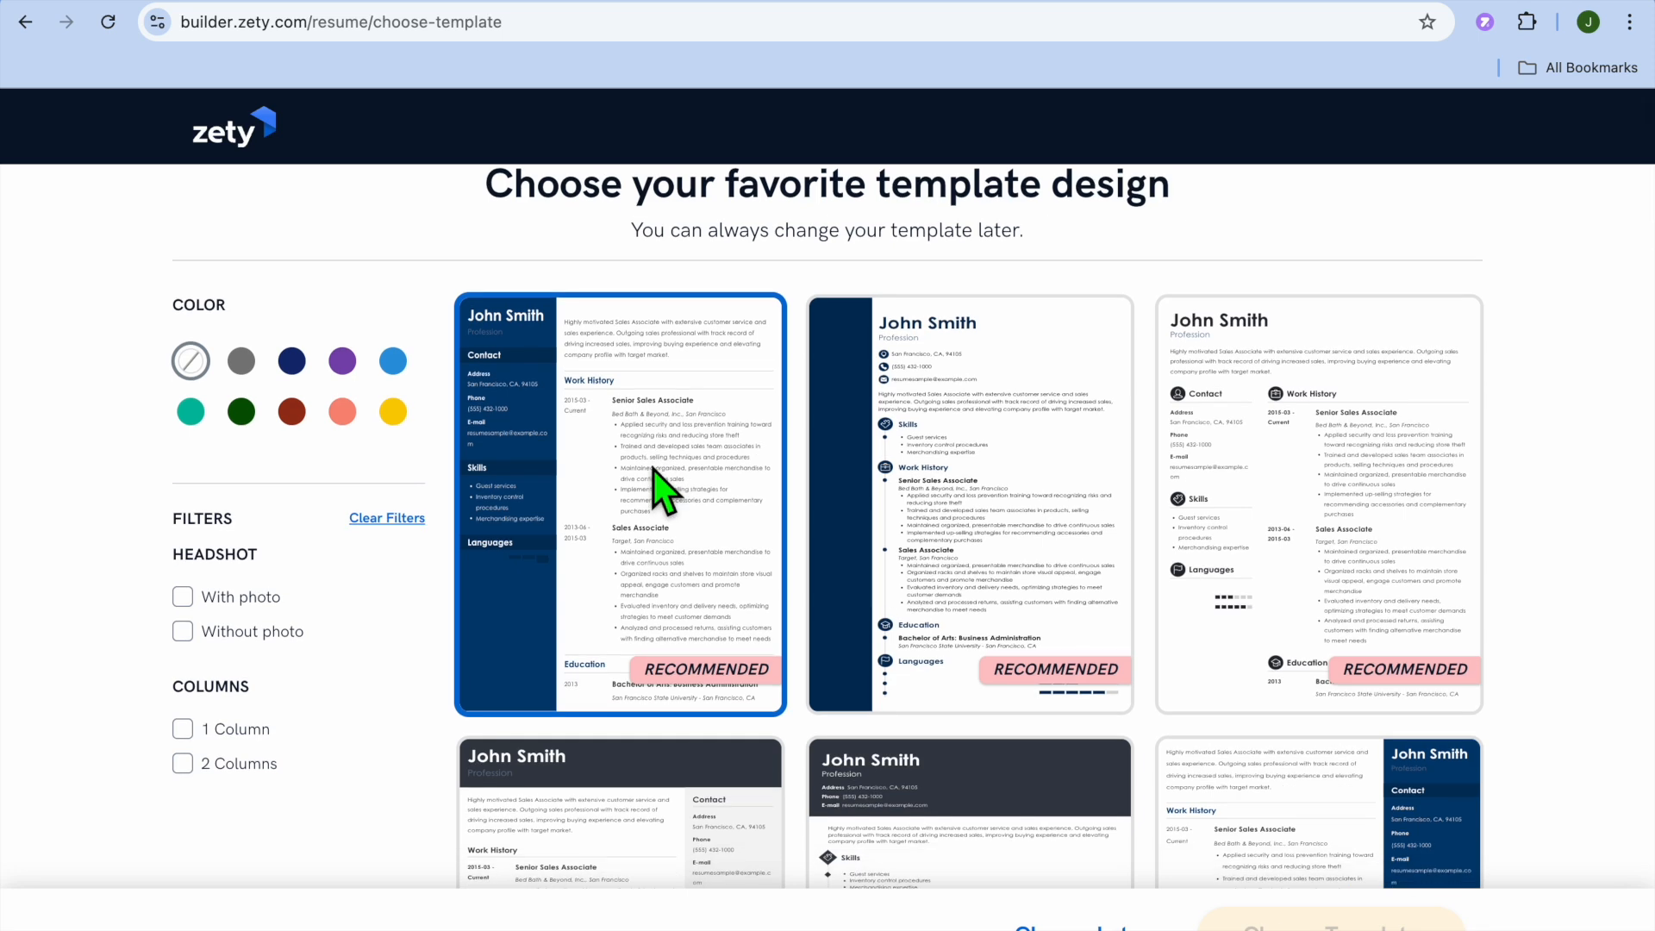
scroll(664, 492, down, 3)
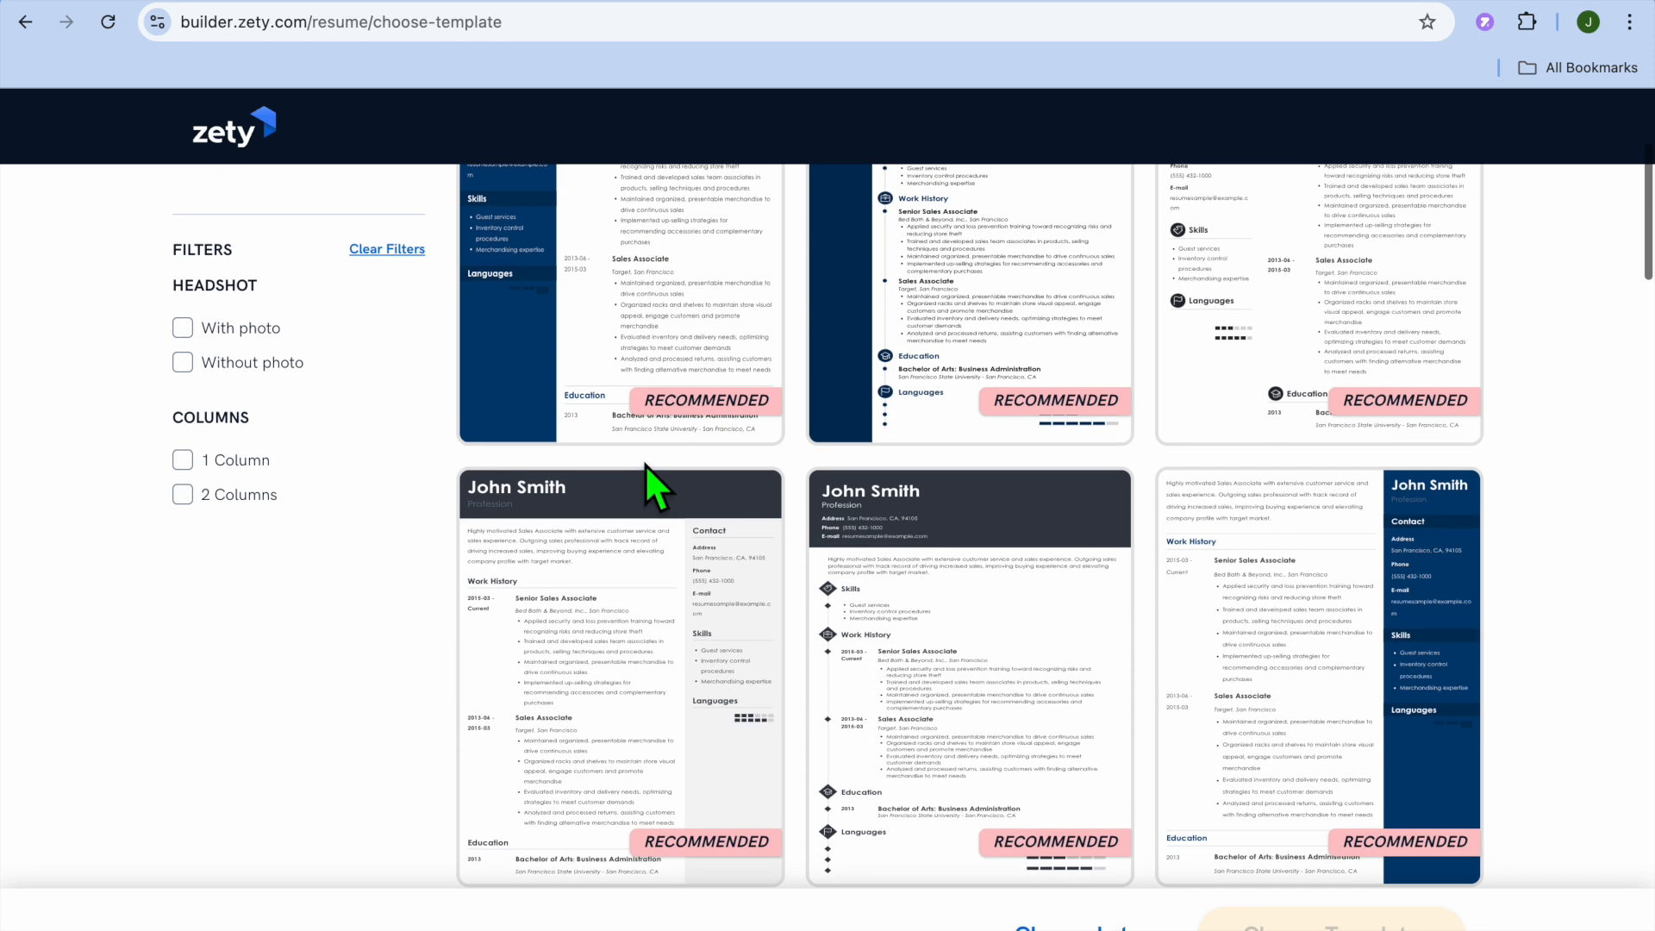
scroll(647, 466, up, 1)
scroll(655, 483, down, 10)
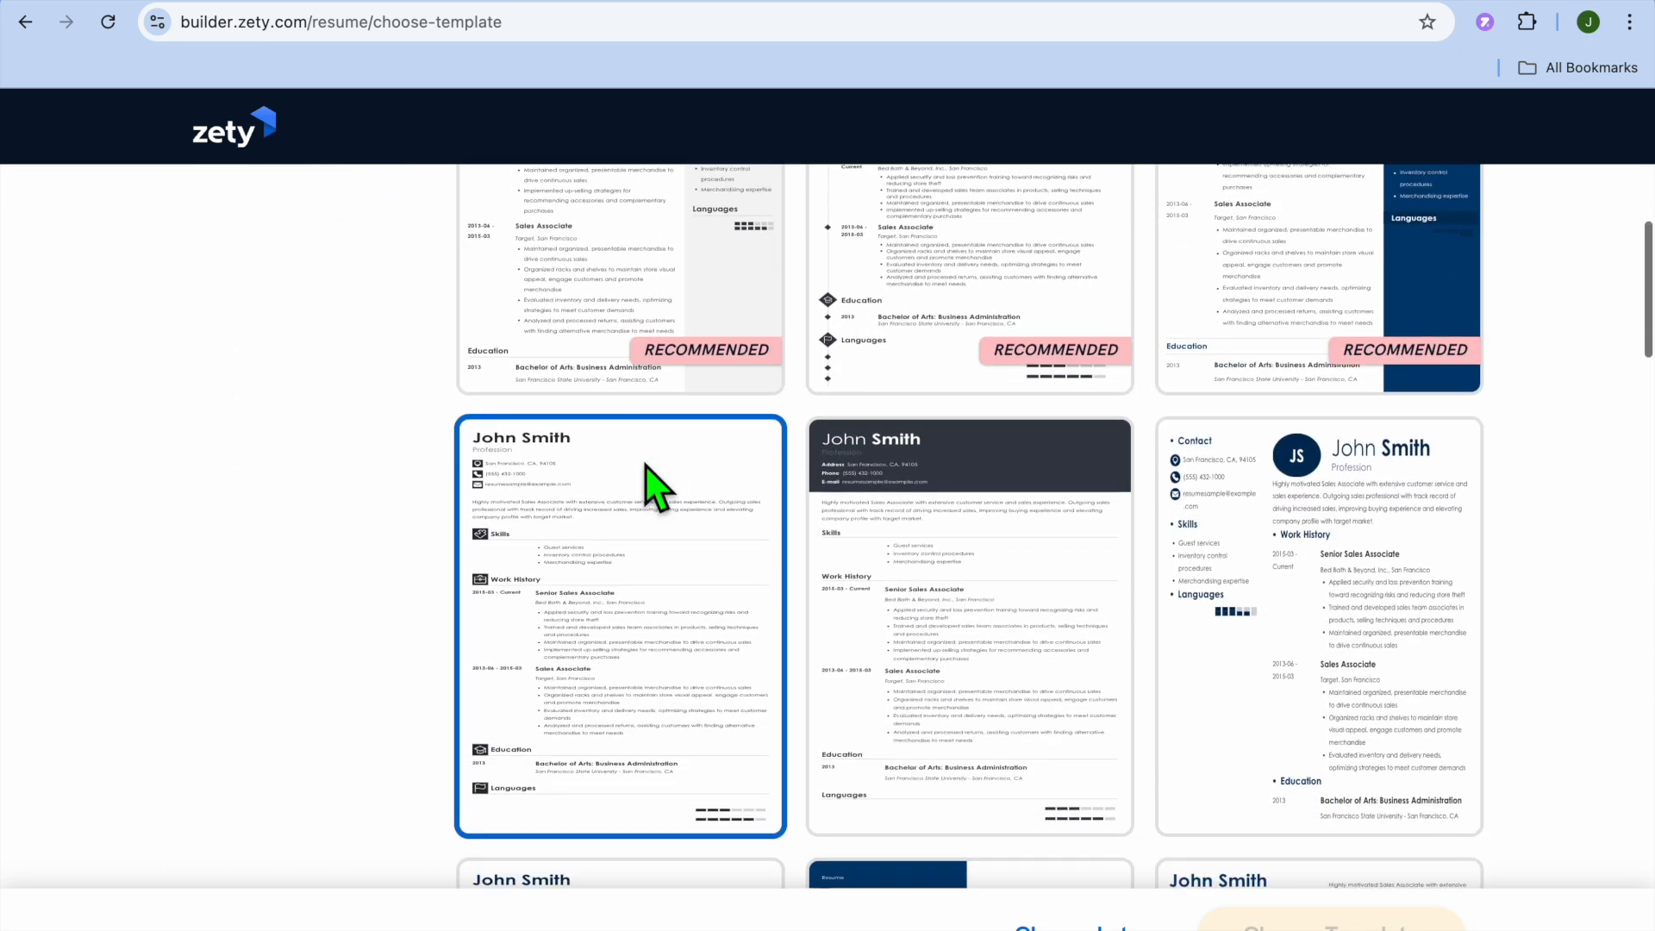
scroll(655, 487, up, 10)
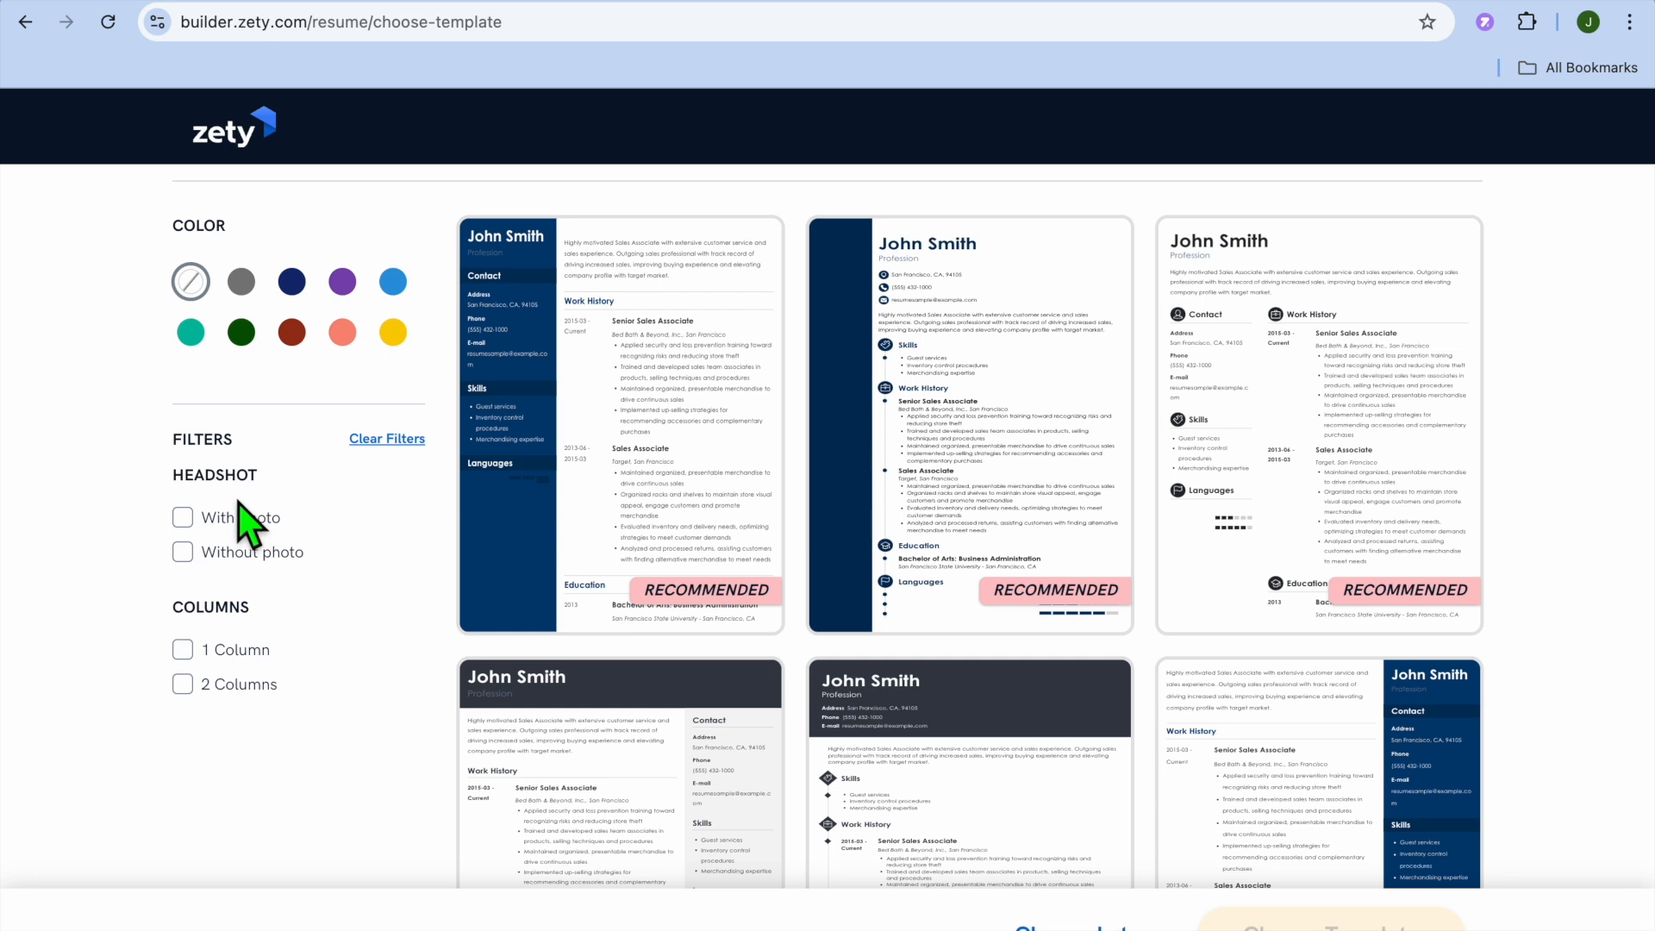
Try the headshot filters on the template gallery, first with photo and then without photo, and clear them.
click(181, 517)
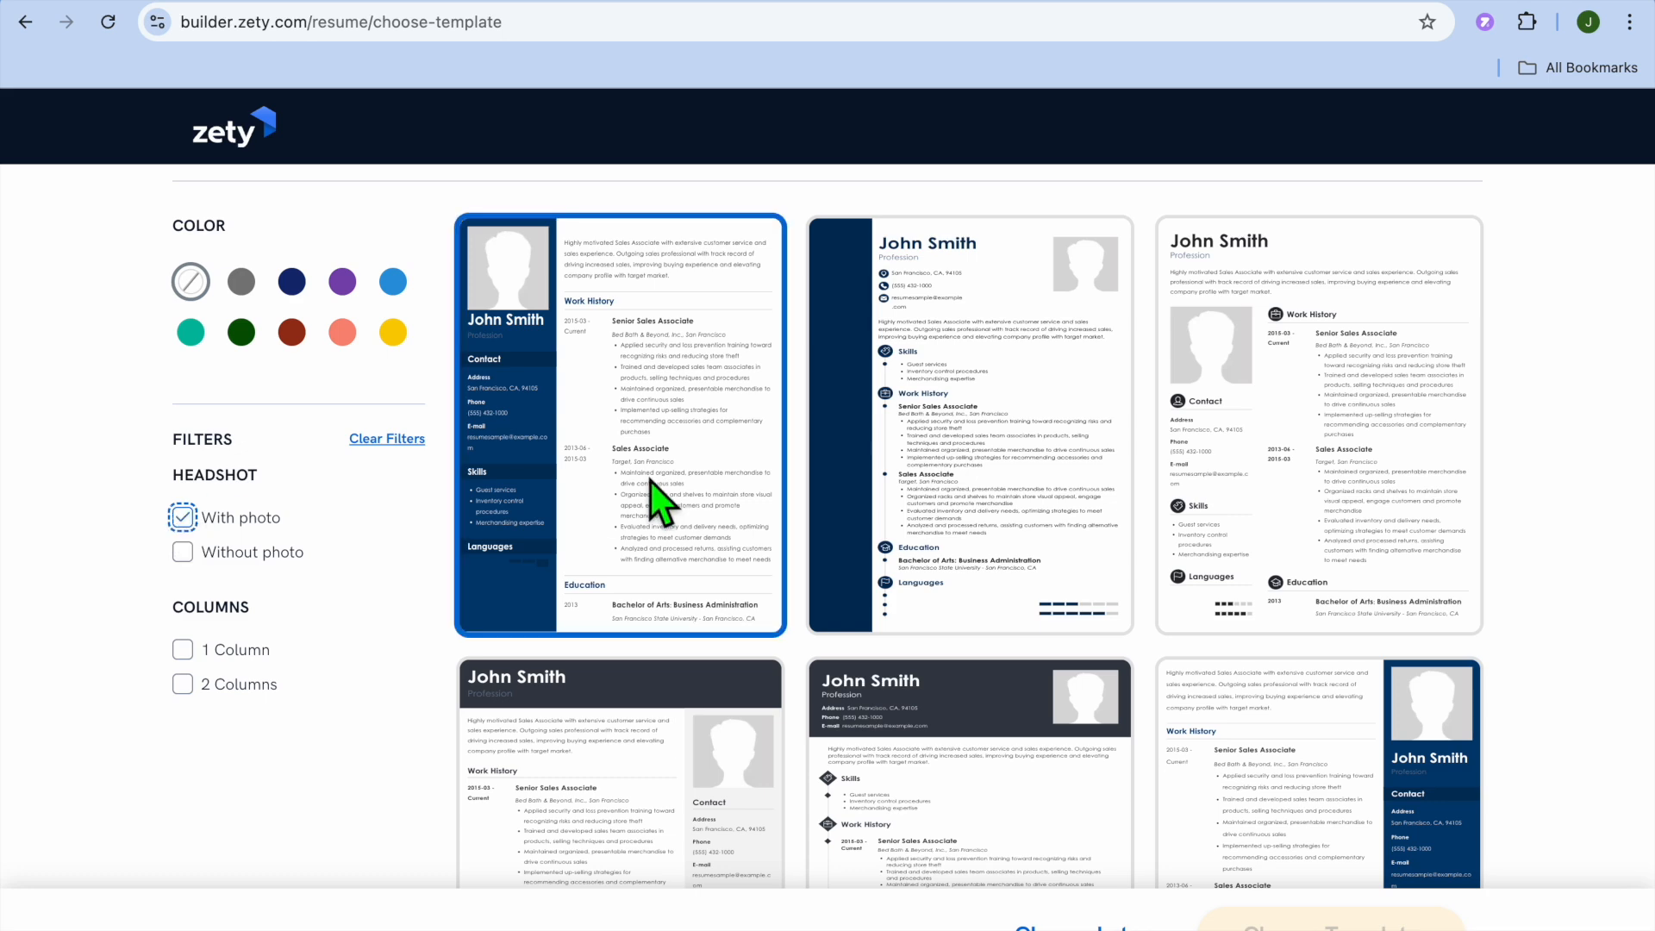
scroll(651, 480, down, 3)
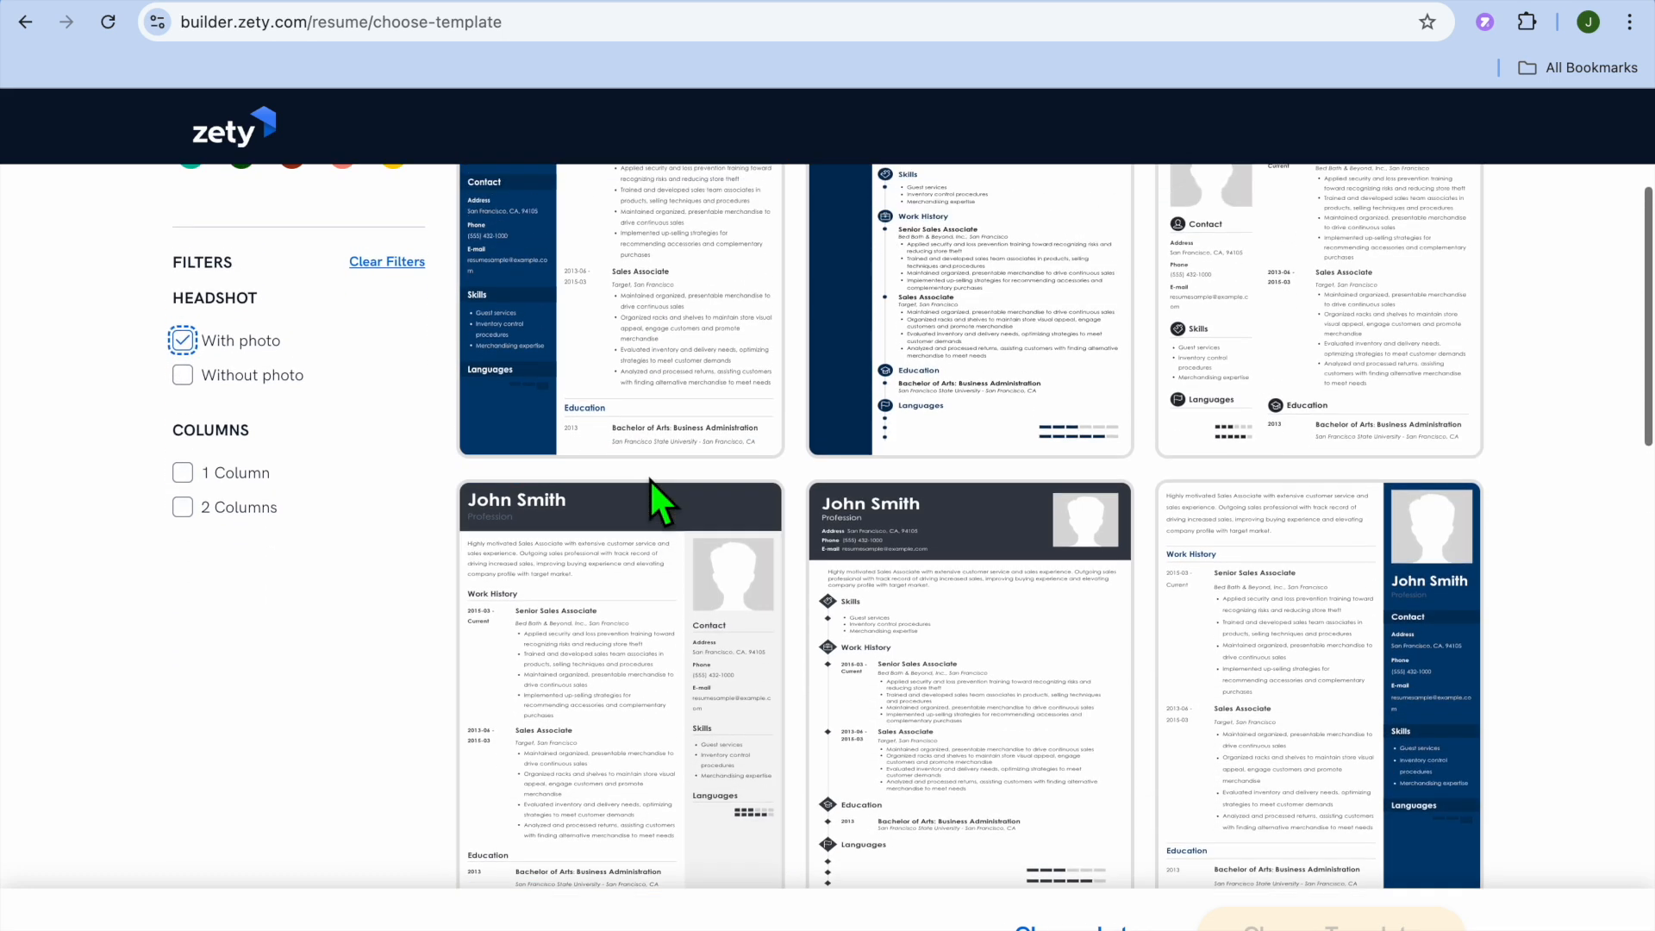
scroll(655, 491, up, 5)
scroll(656, 496, down, 6)
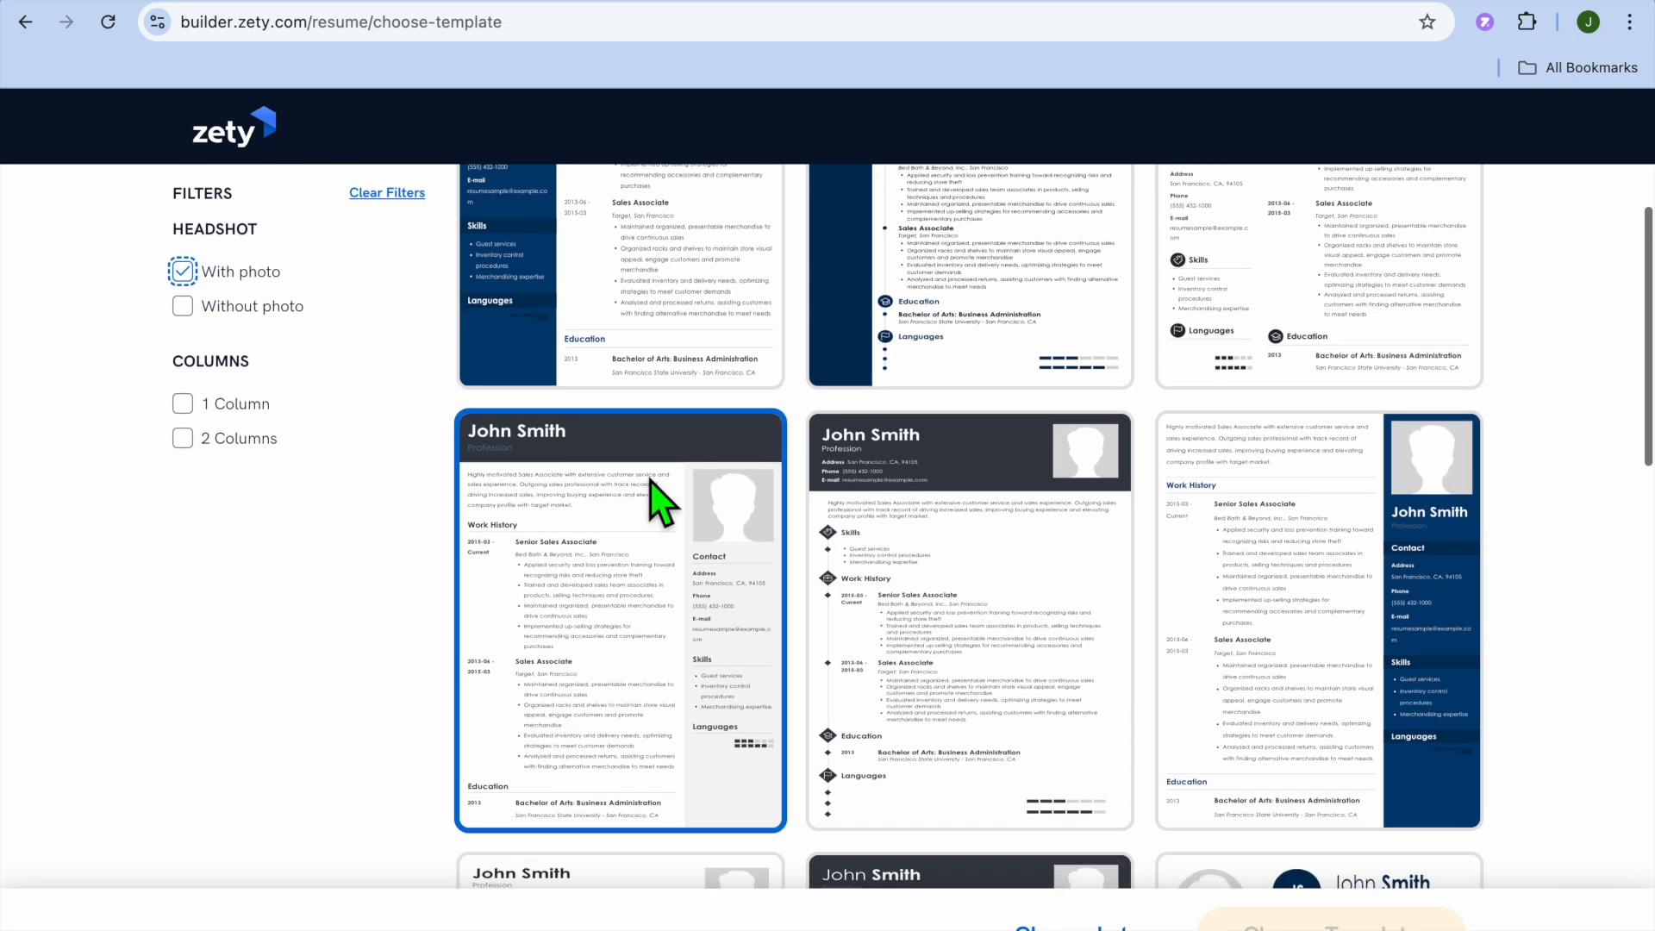
scroll(654, 498, up, 5)
click(184, 701)
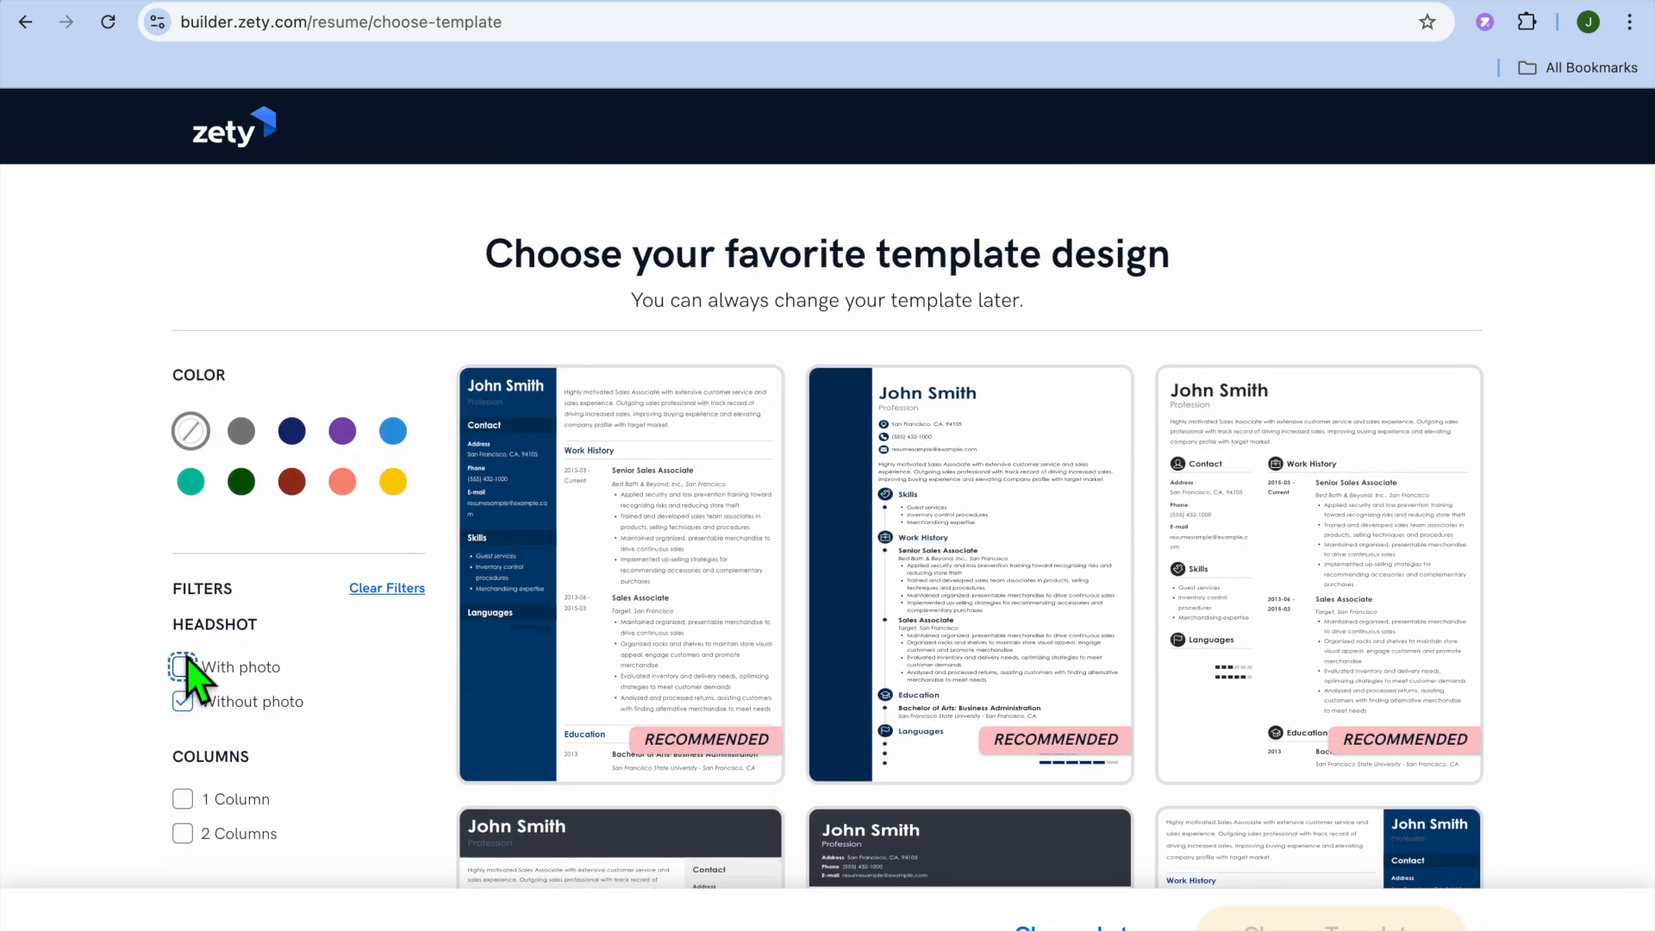
click(184, 701)
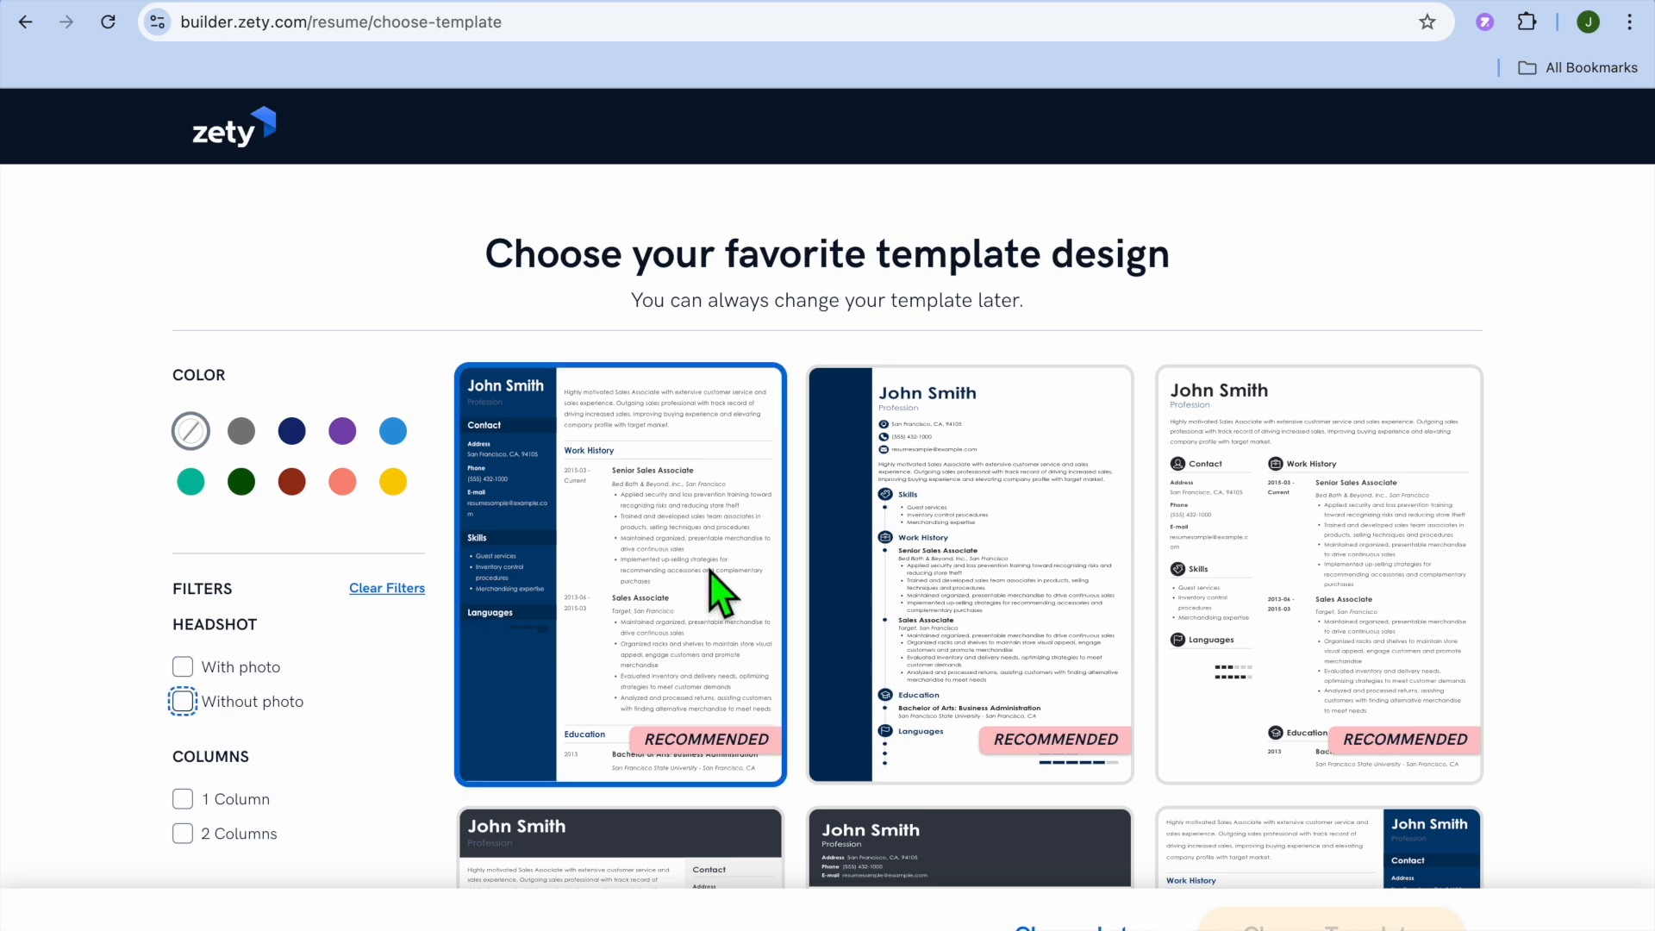
Choose the recommended template with the narrow empty navy side strip and start the resume from scratch.
click(1065, 576)
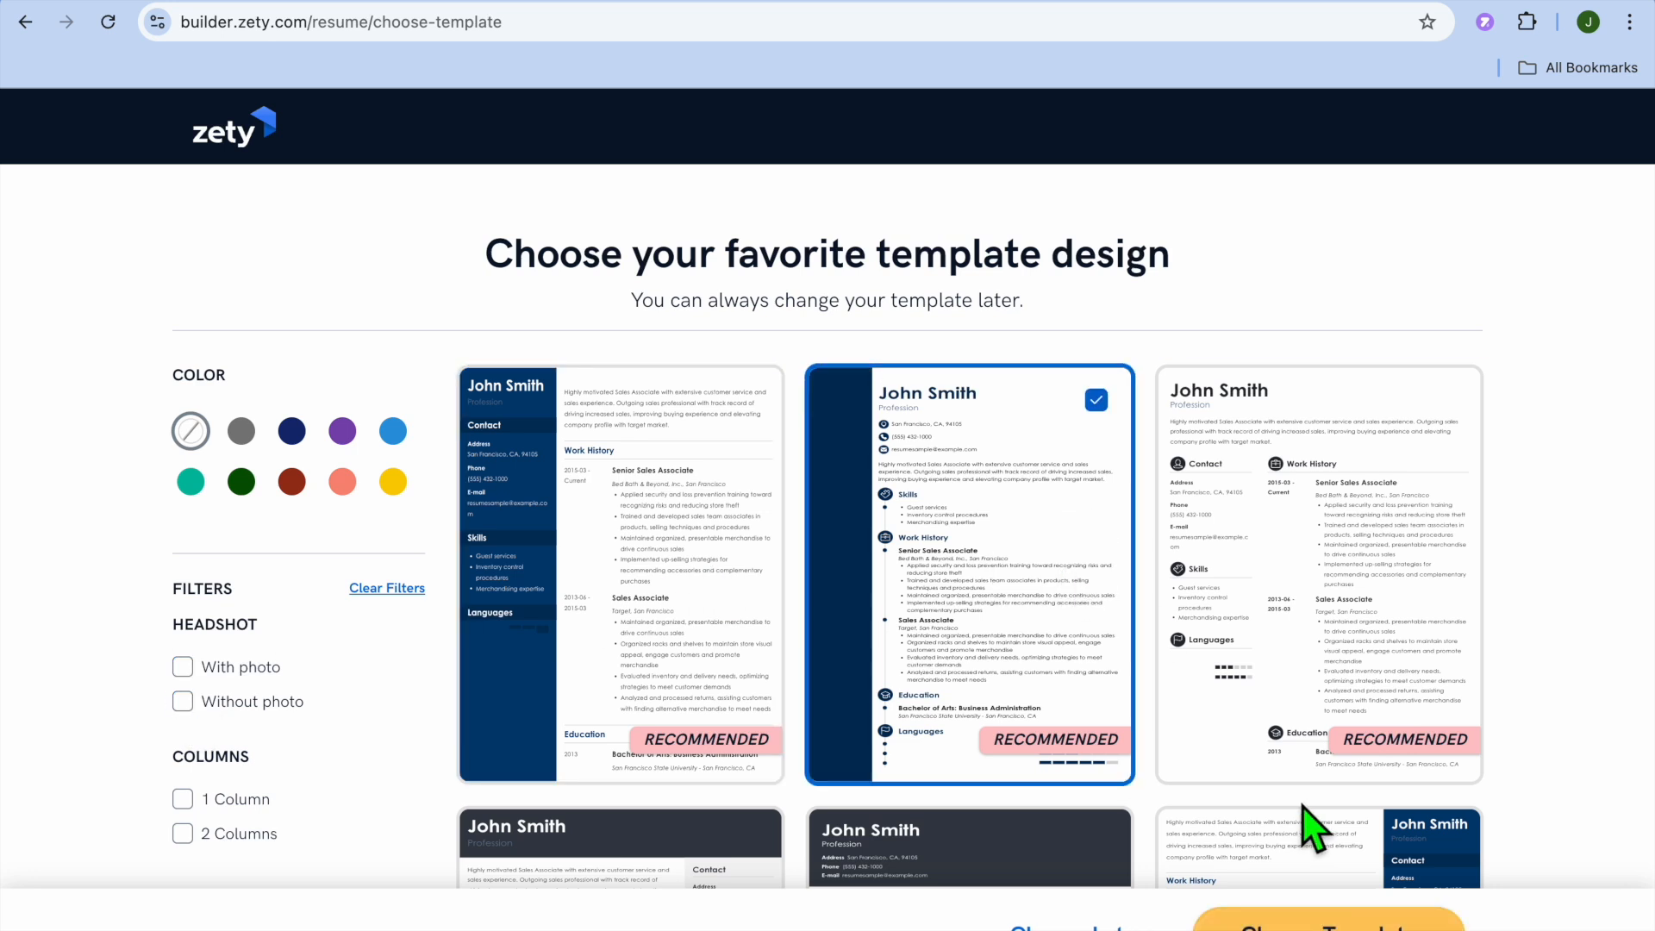
click(1311, 921)
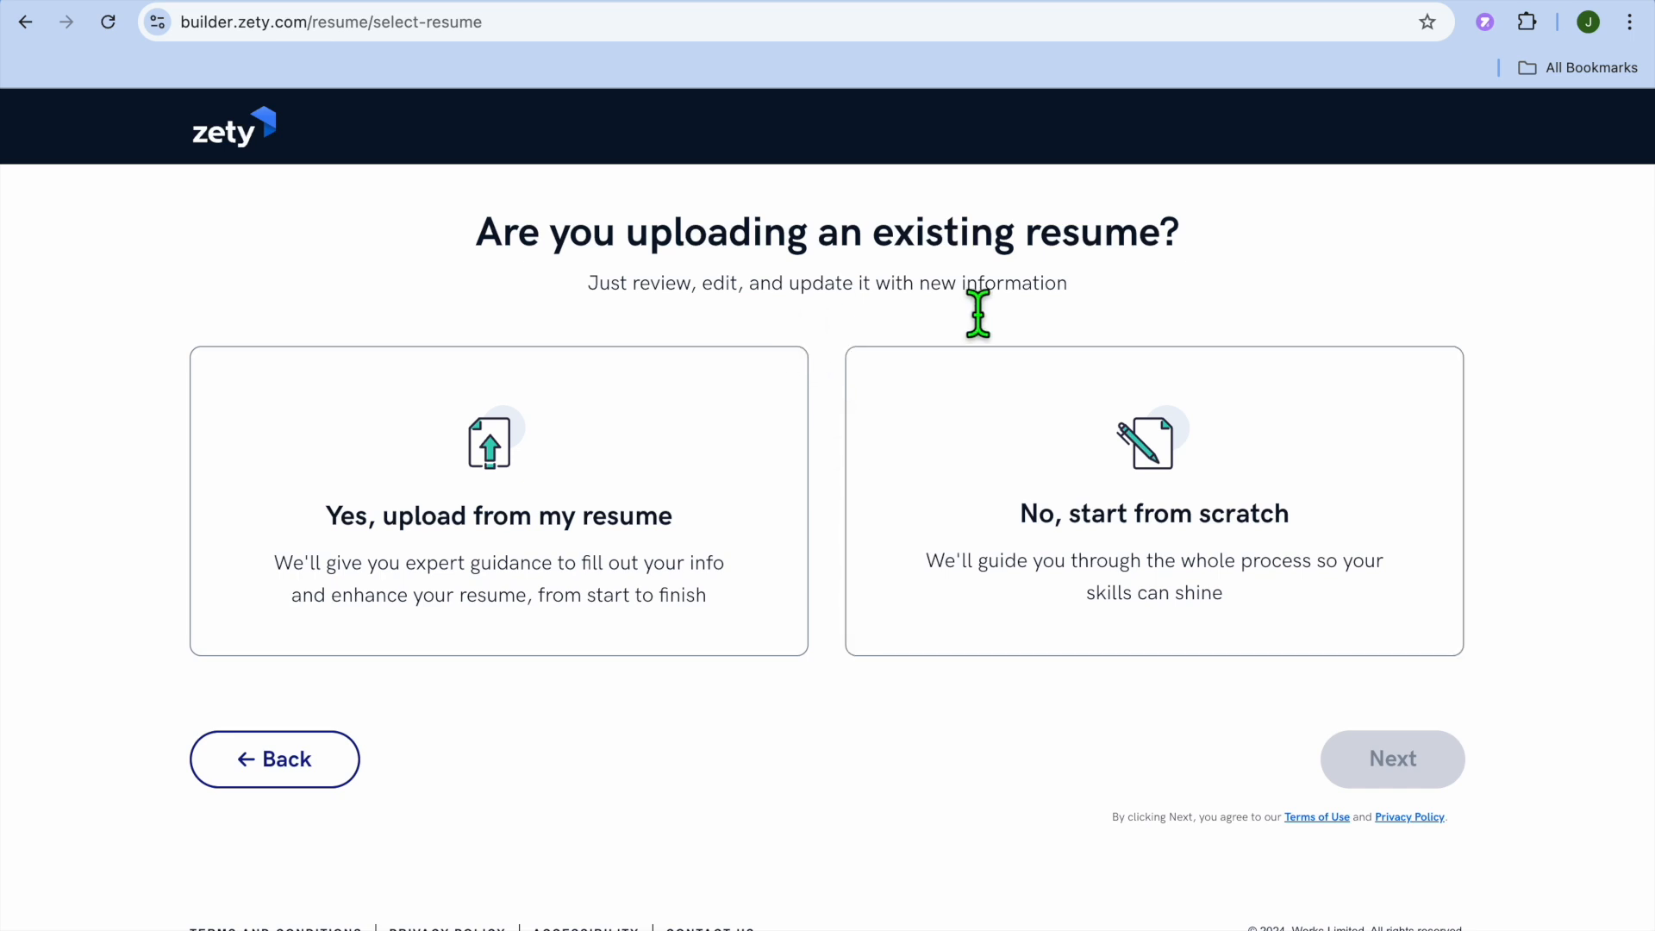
click(1083, 509)
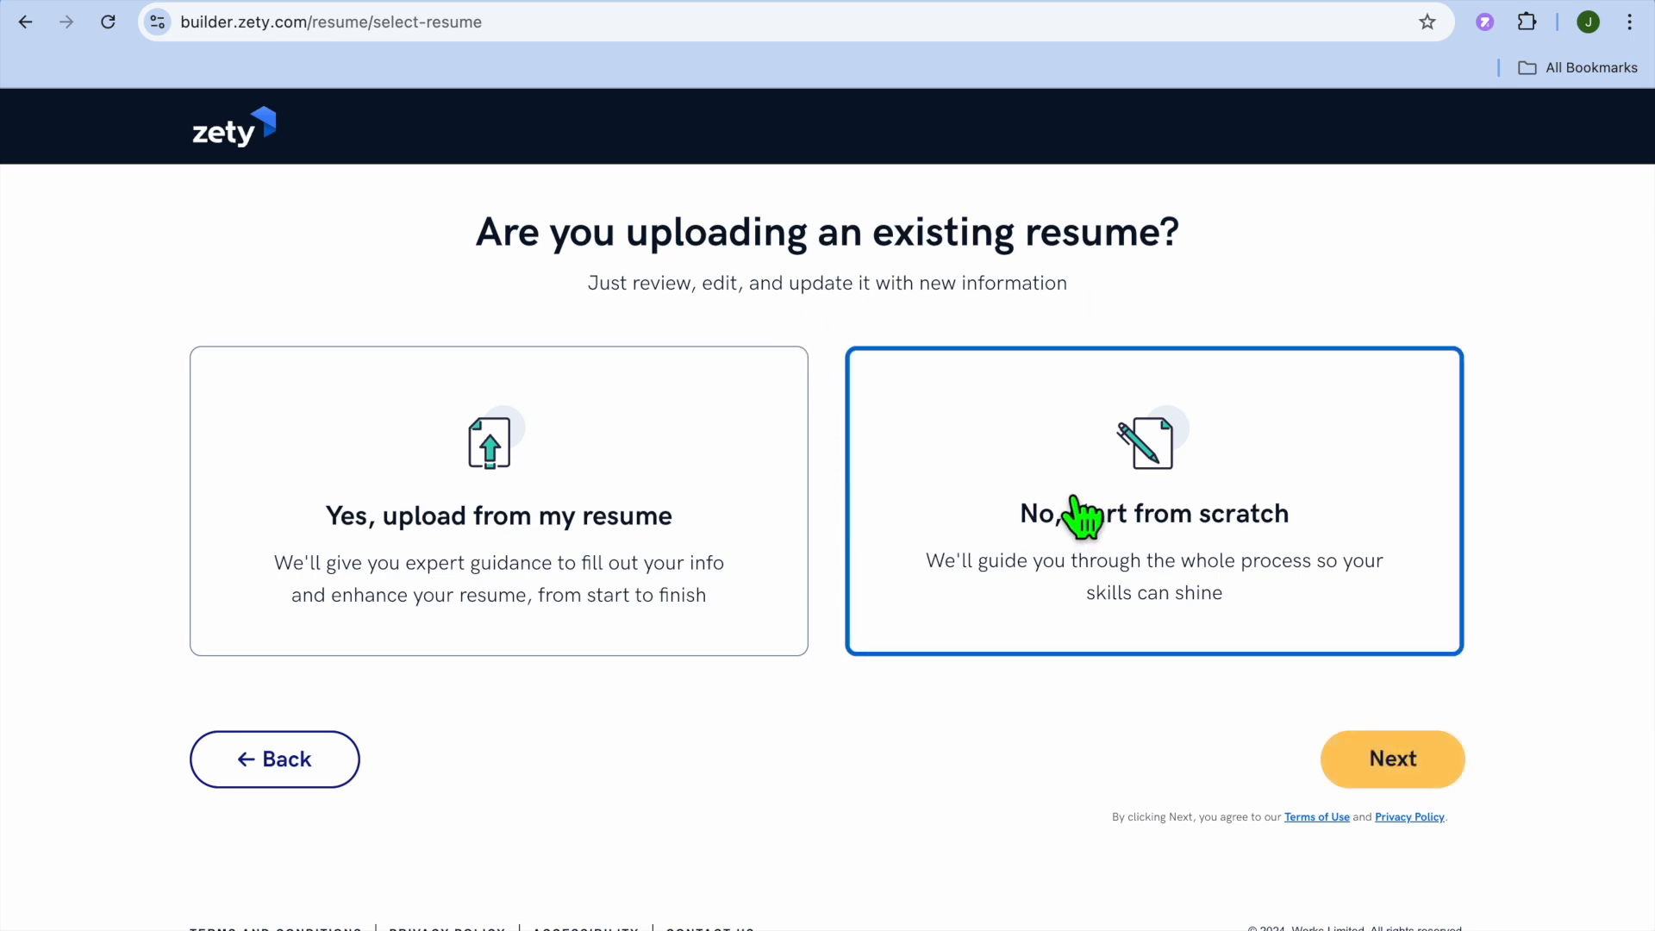
click(1401, 763)
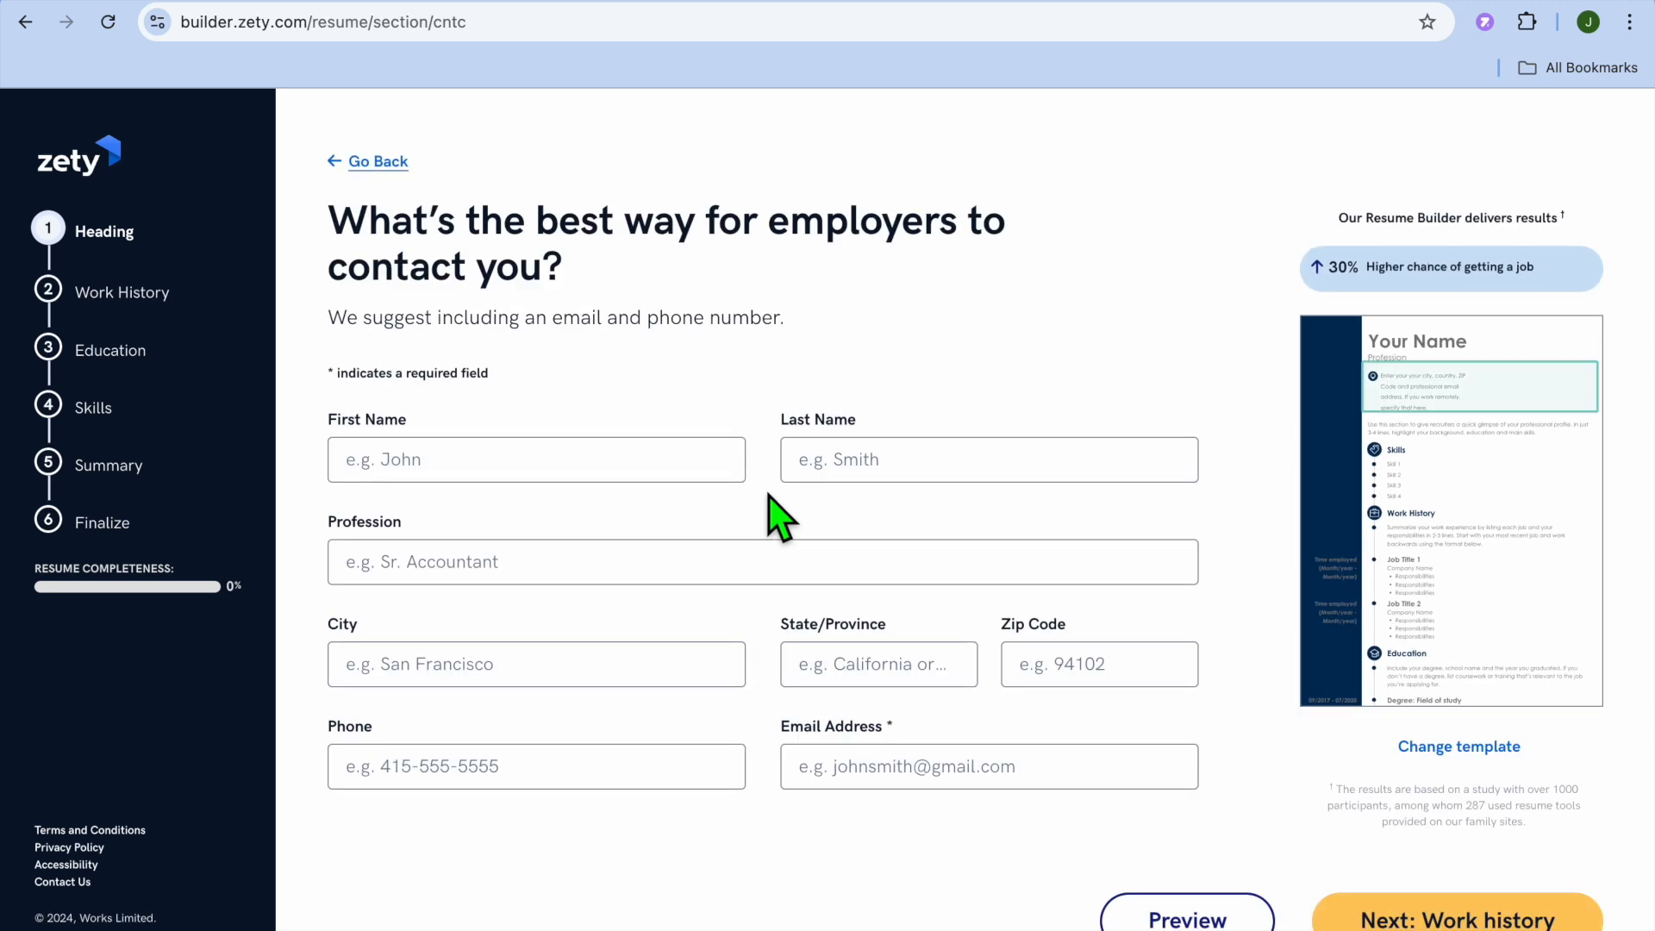
Fill in the heading's name and contact details from the saved address profile and continue to the work history.
click(659, 469)
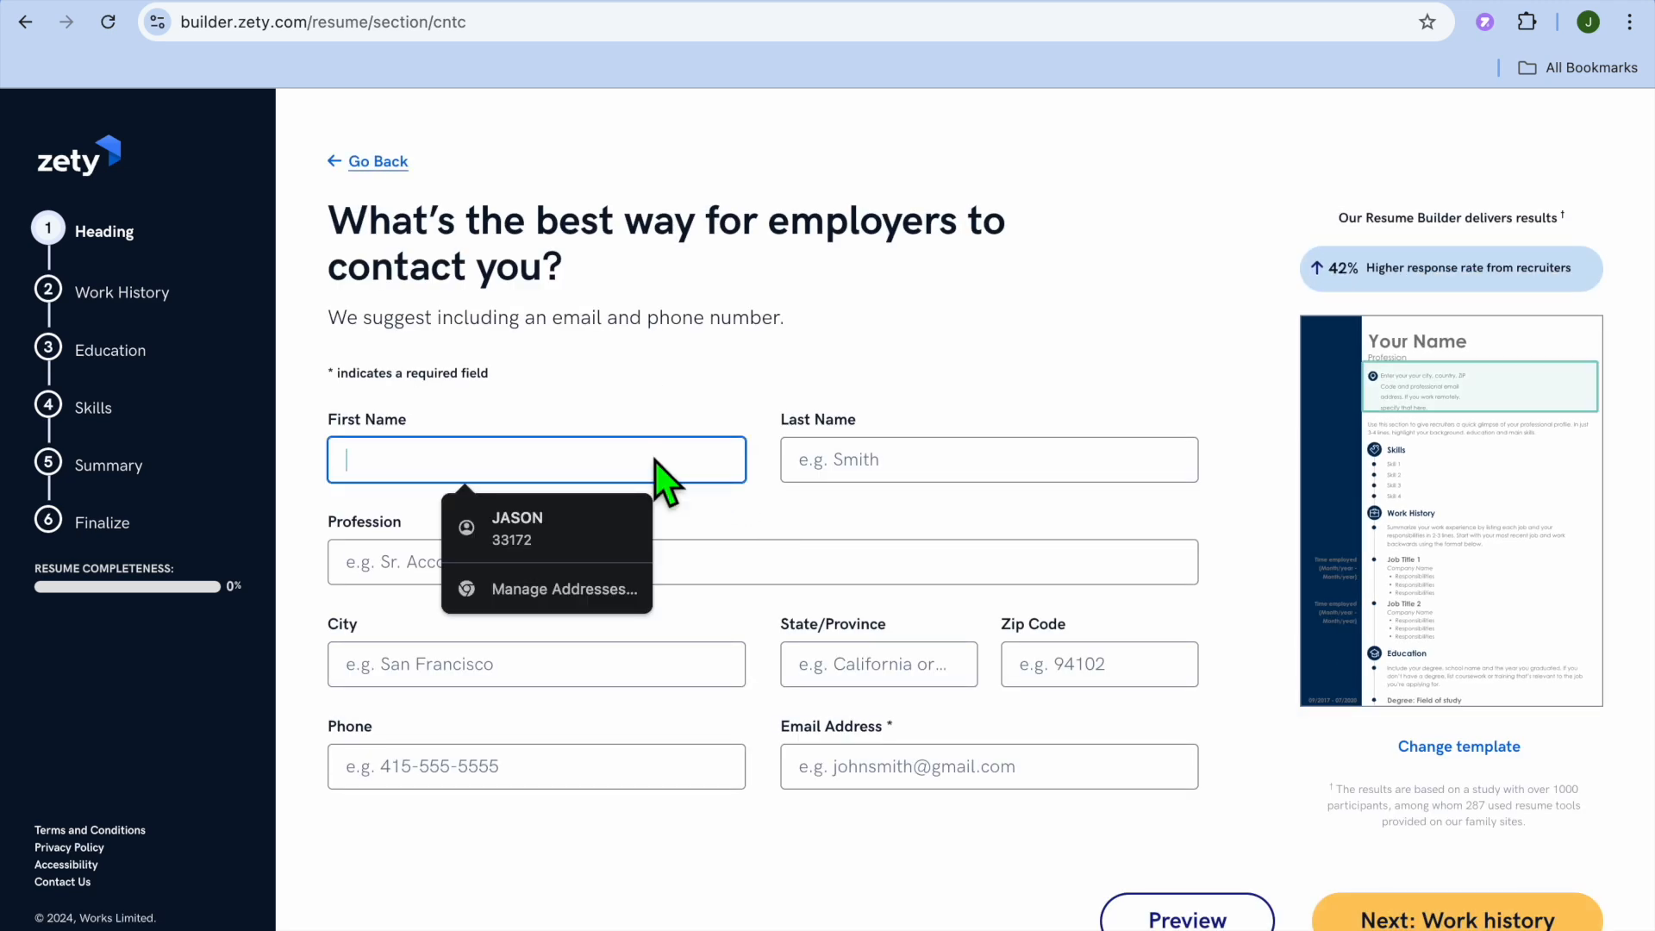
click(574, 528)
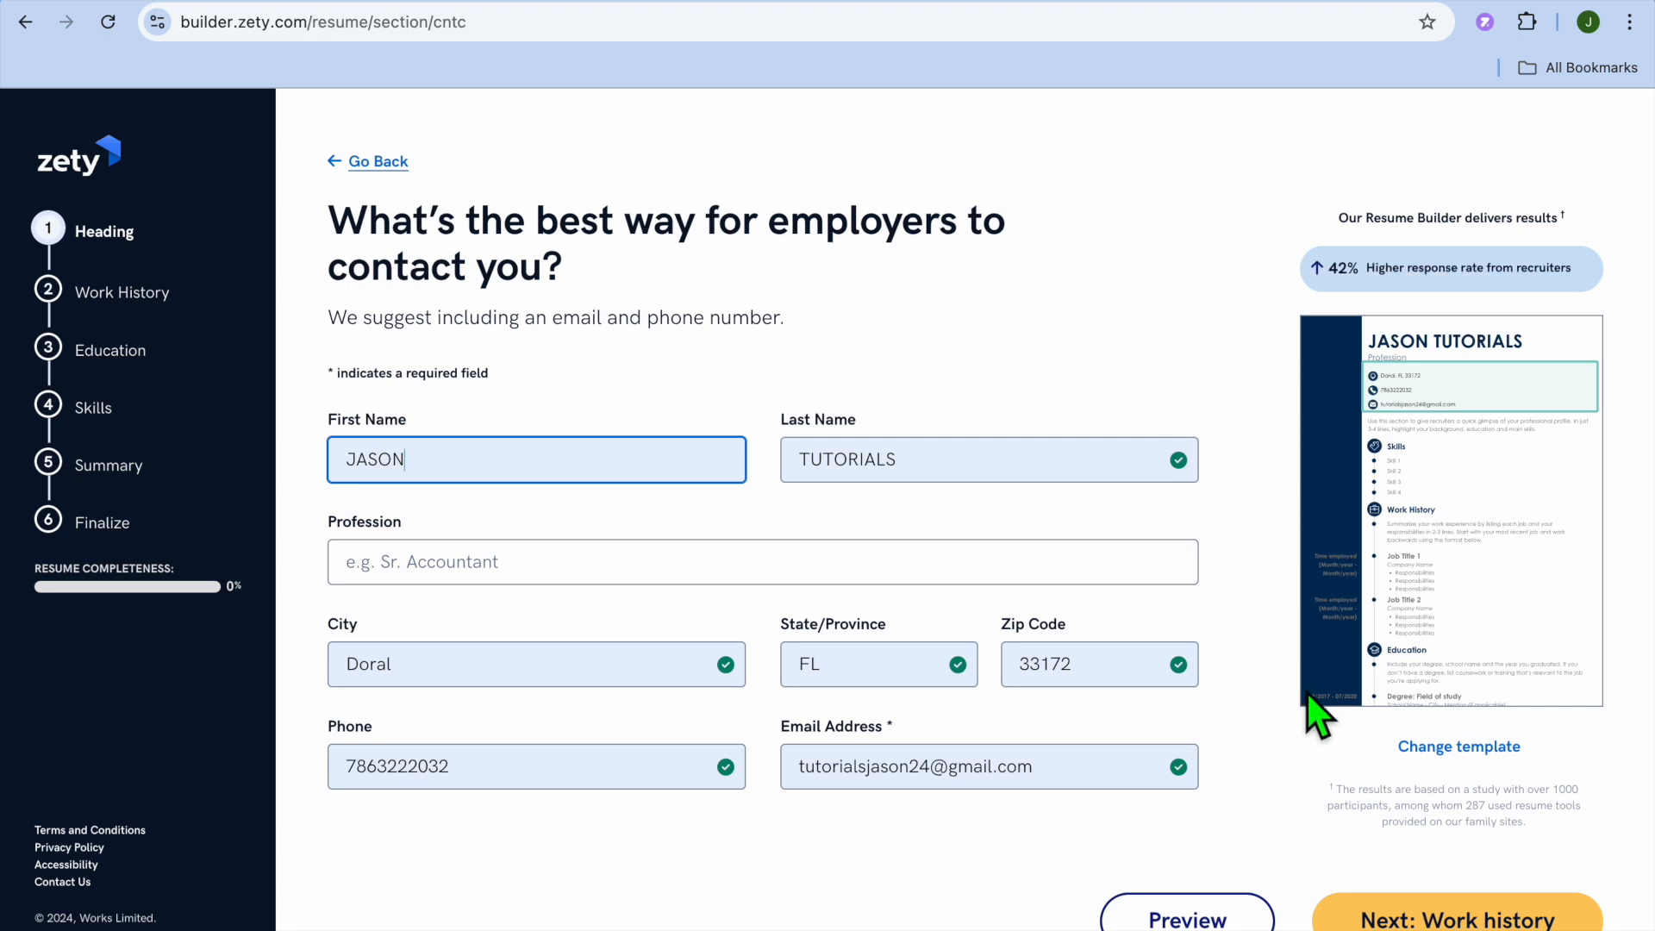
click(1427, 919)
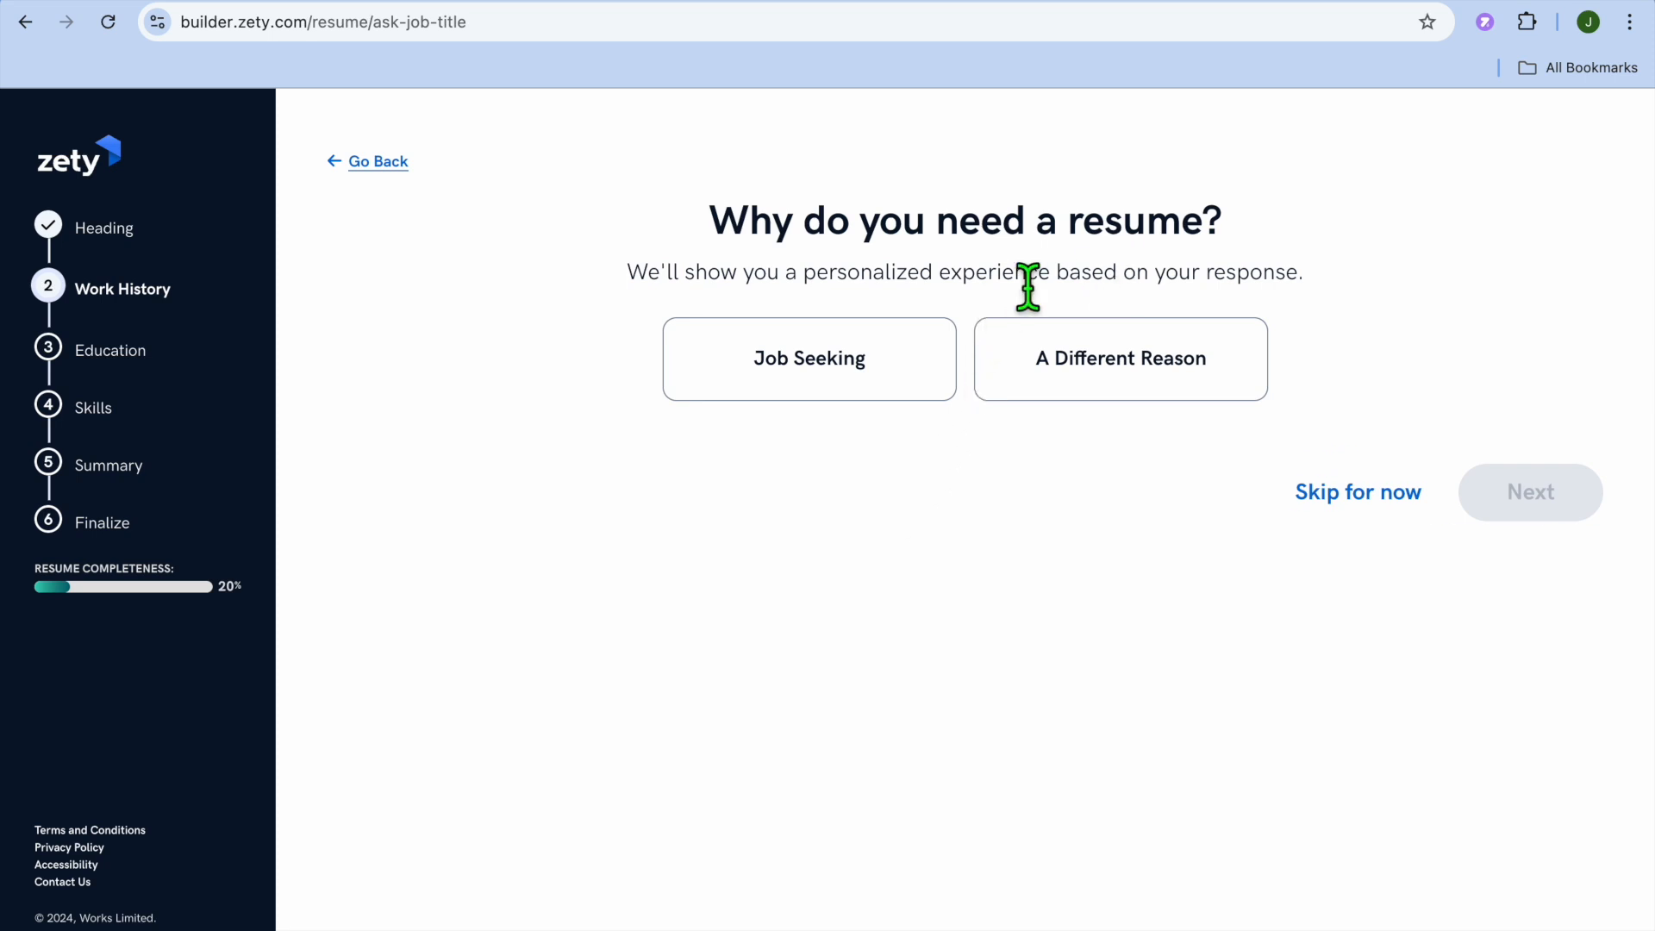
Give Job Seeking as the reason for the resume and continue to the most recent job form.
click(834, 390)
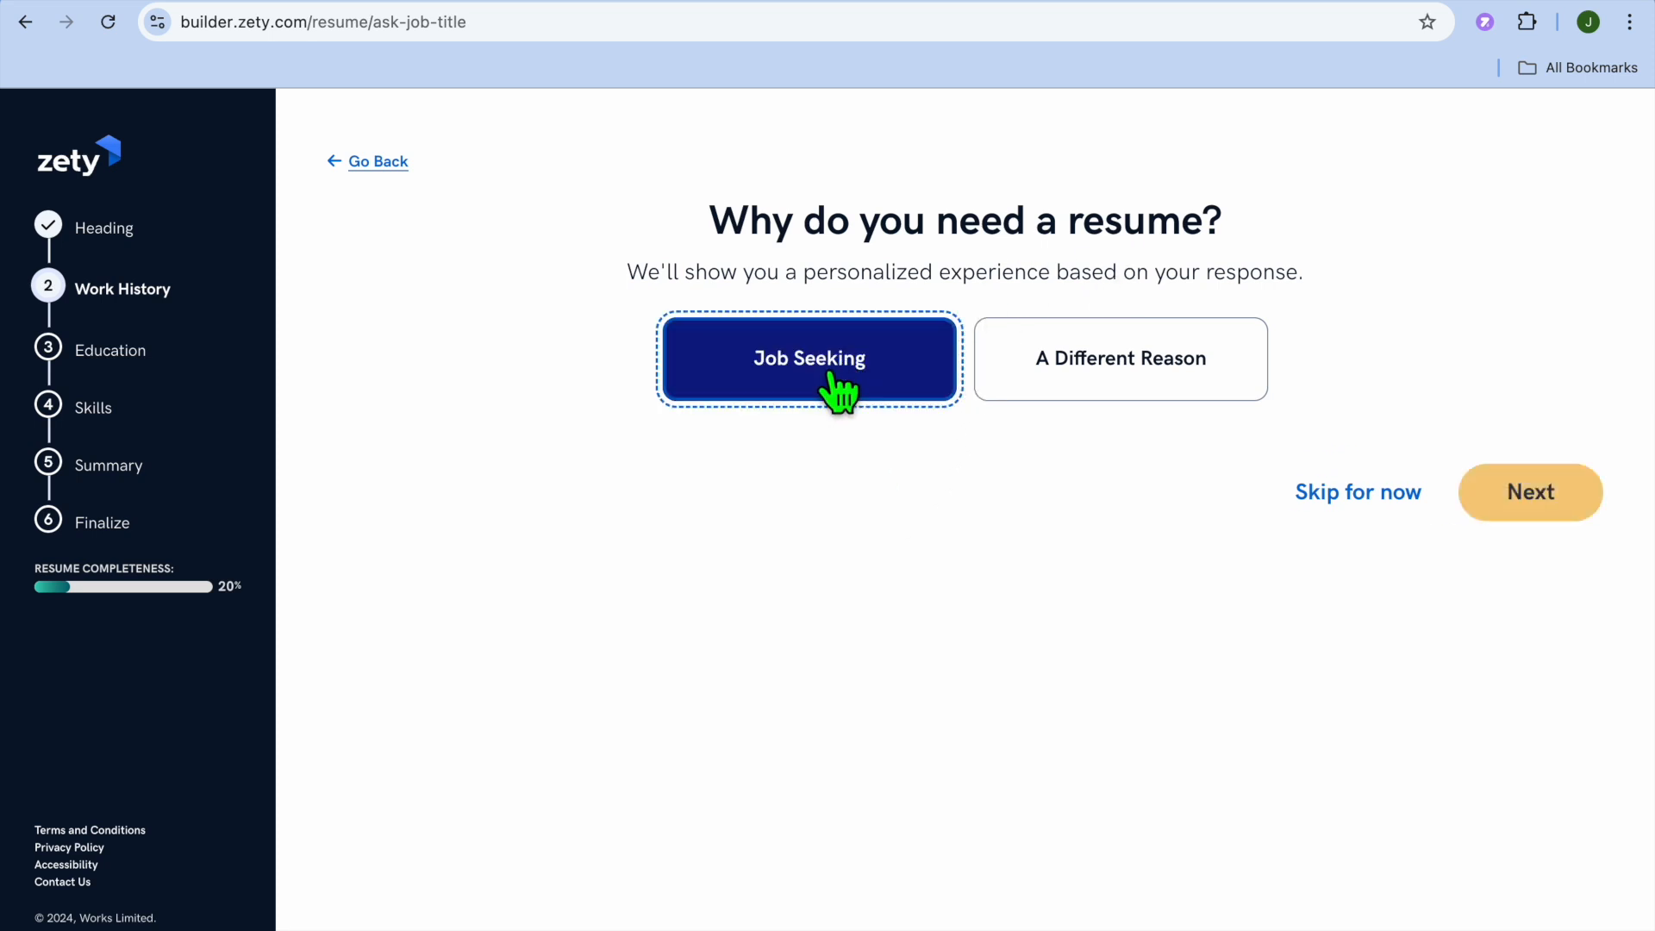
click(1569, 489)
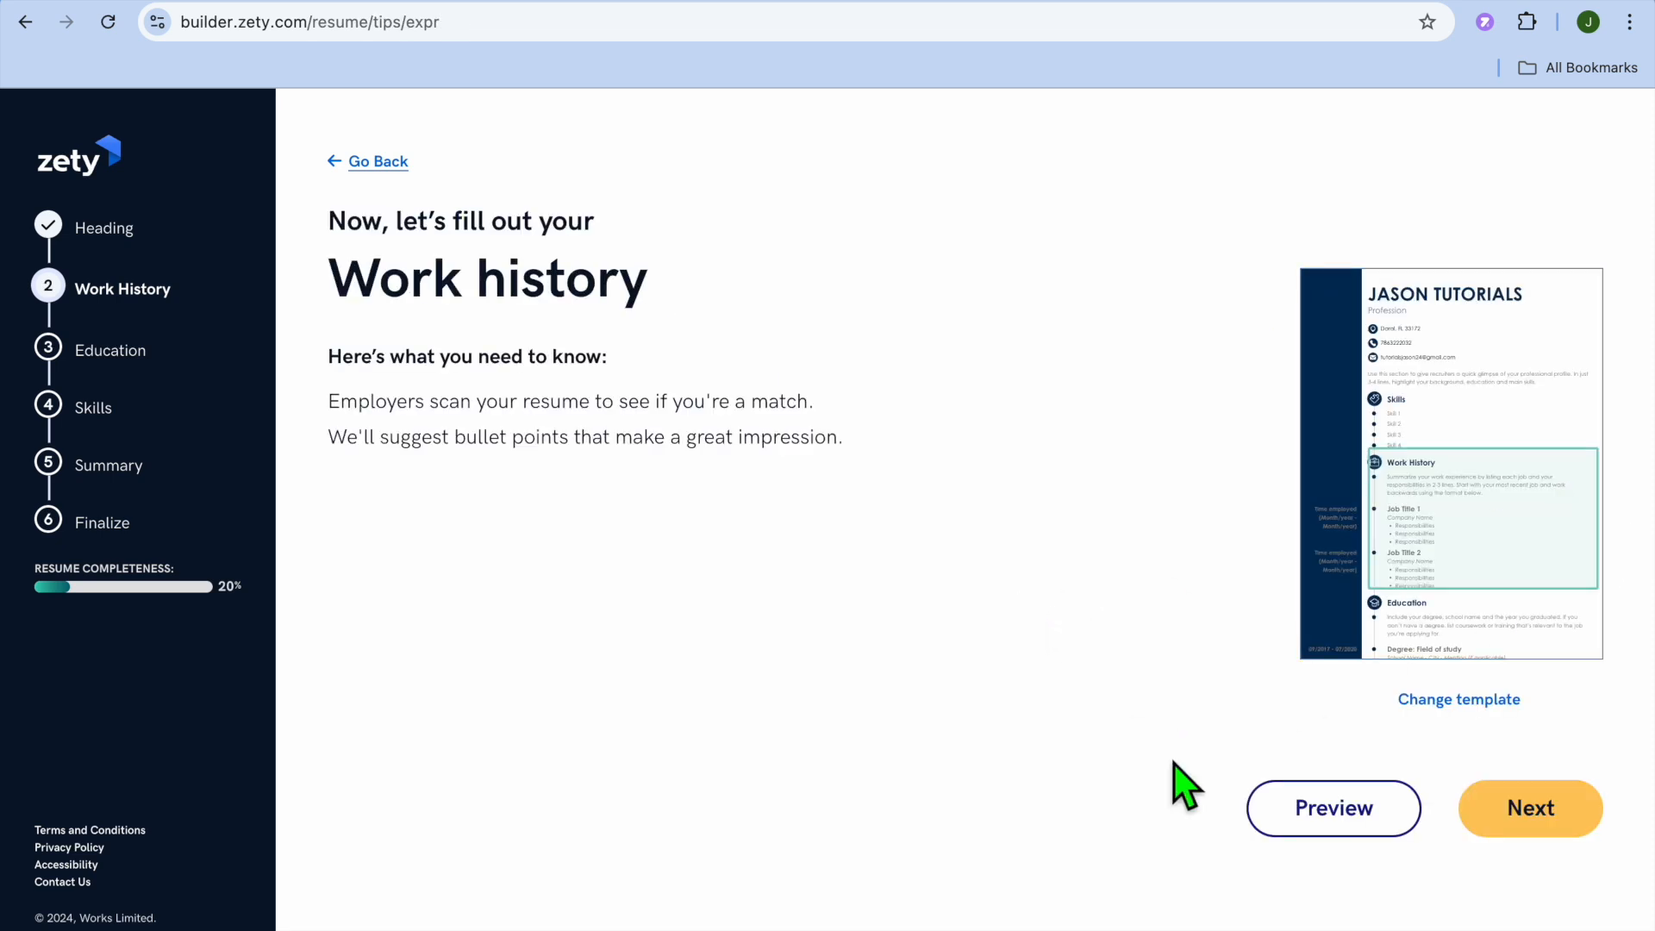
click(1524, 811)
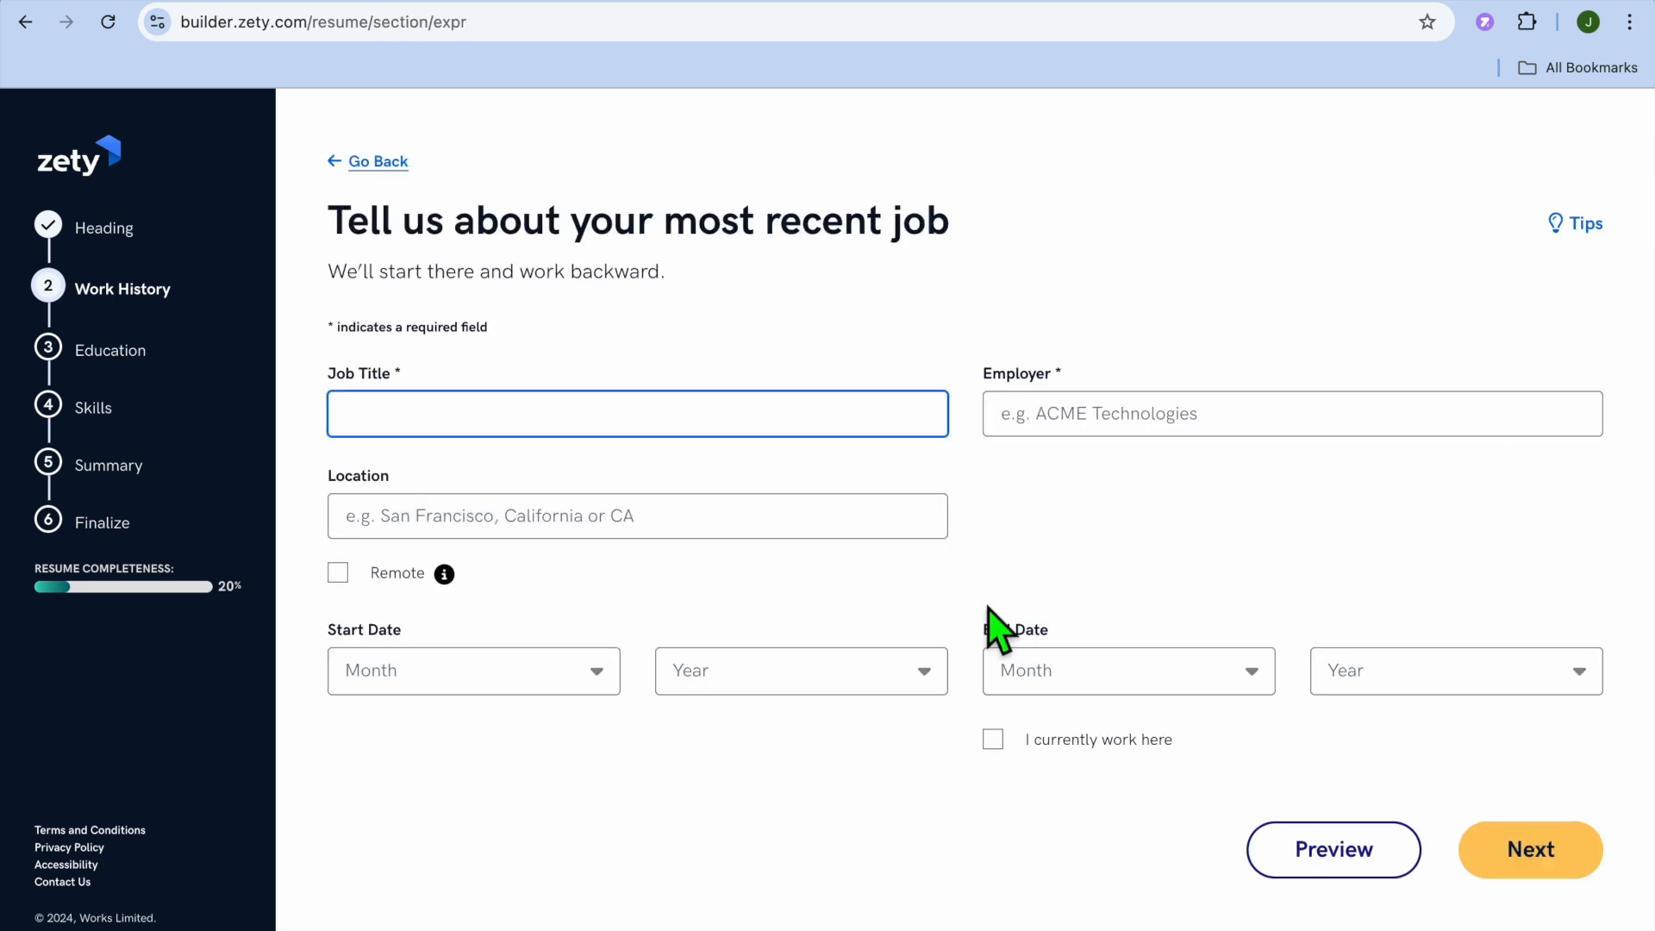
Set the most recent job's title to the suggested Editor and enter GOOGLE as the employer.
click(602, 444)
text(EDI)
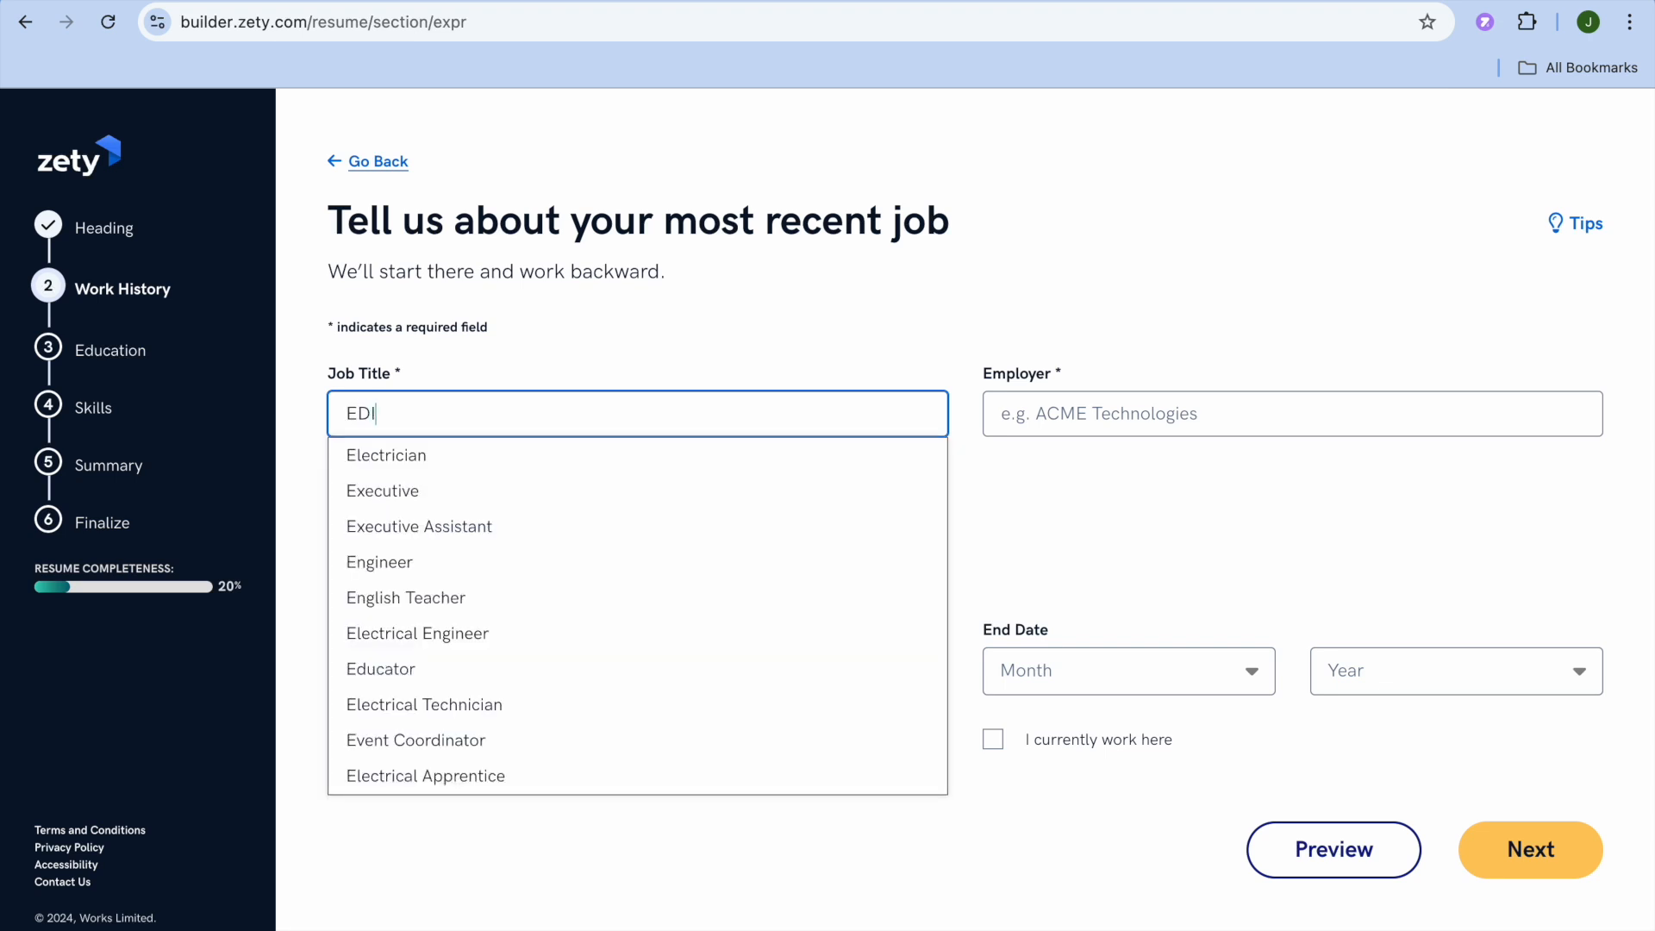
text(TOR)
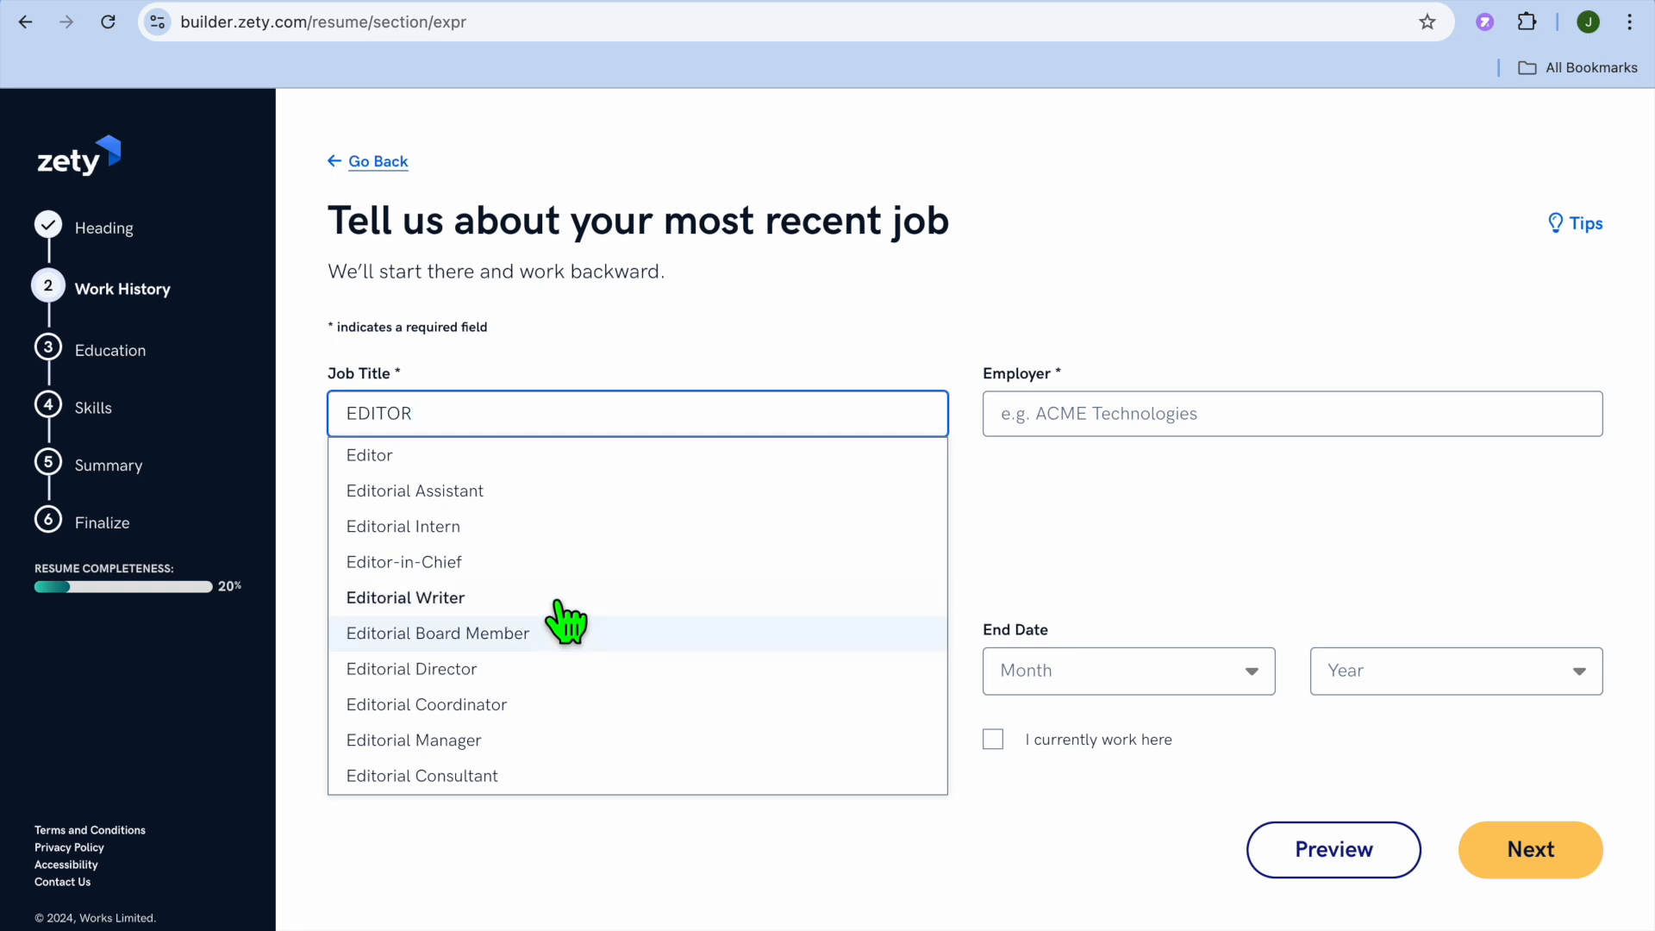
click(487, 456)
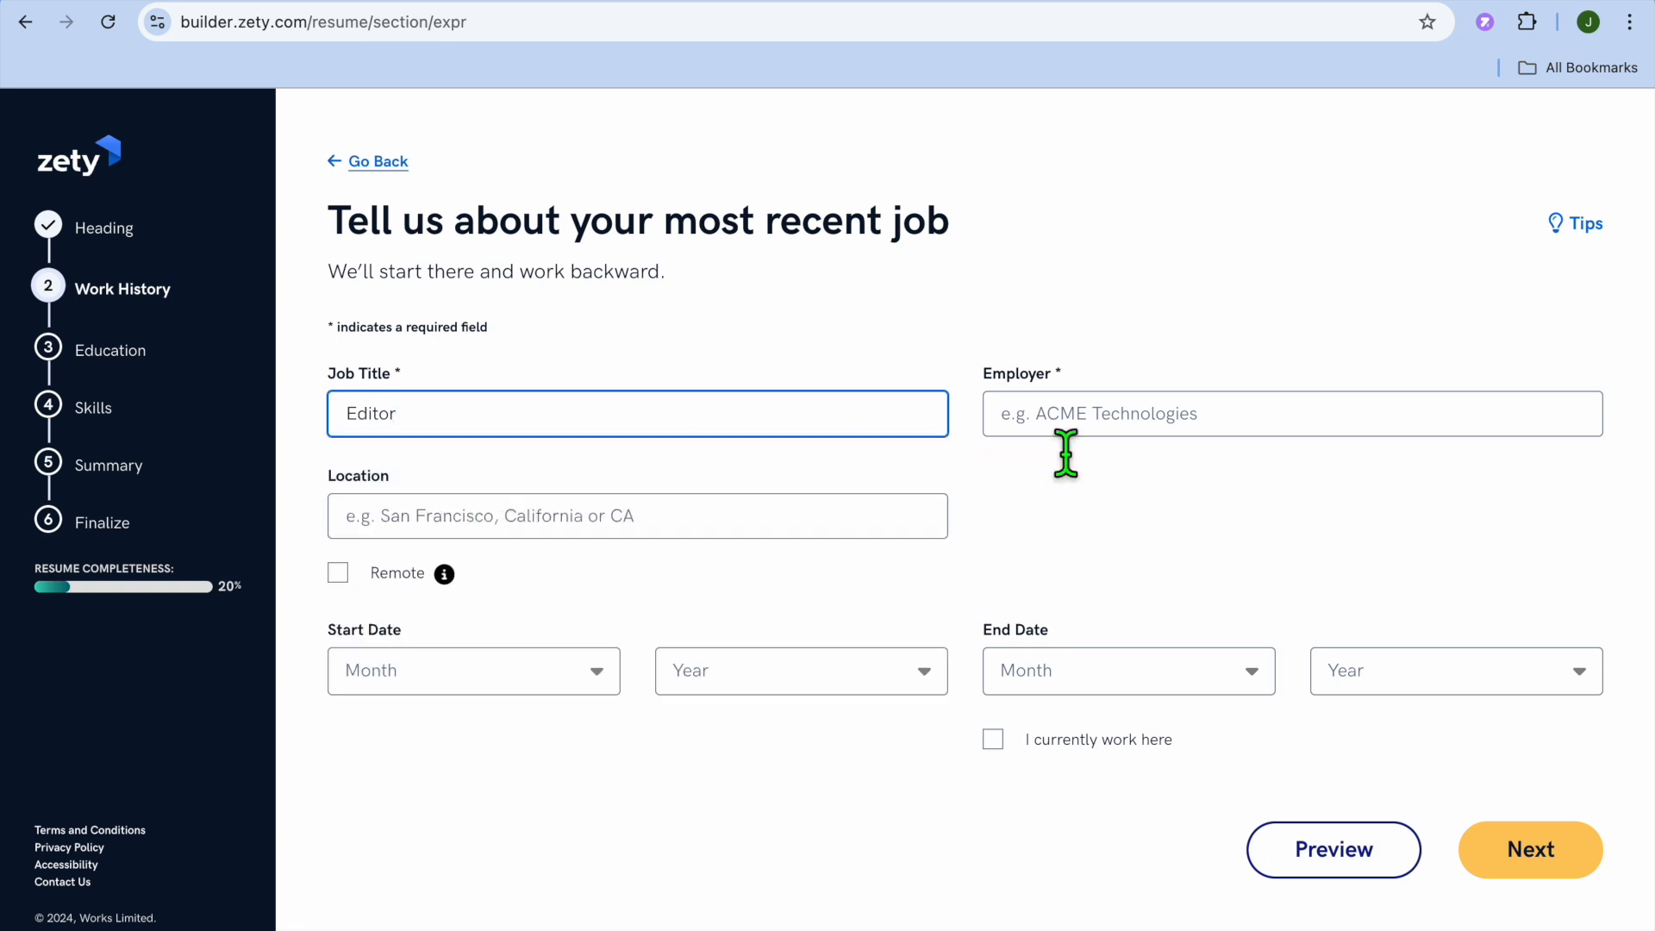
click(1073, 415)
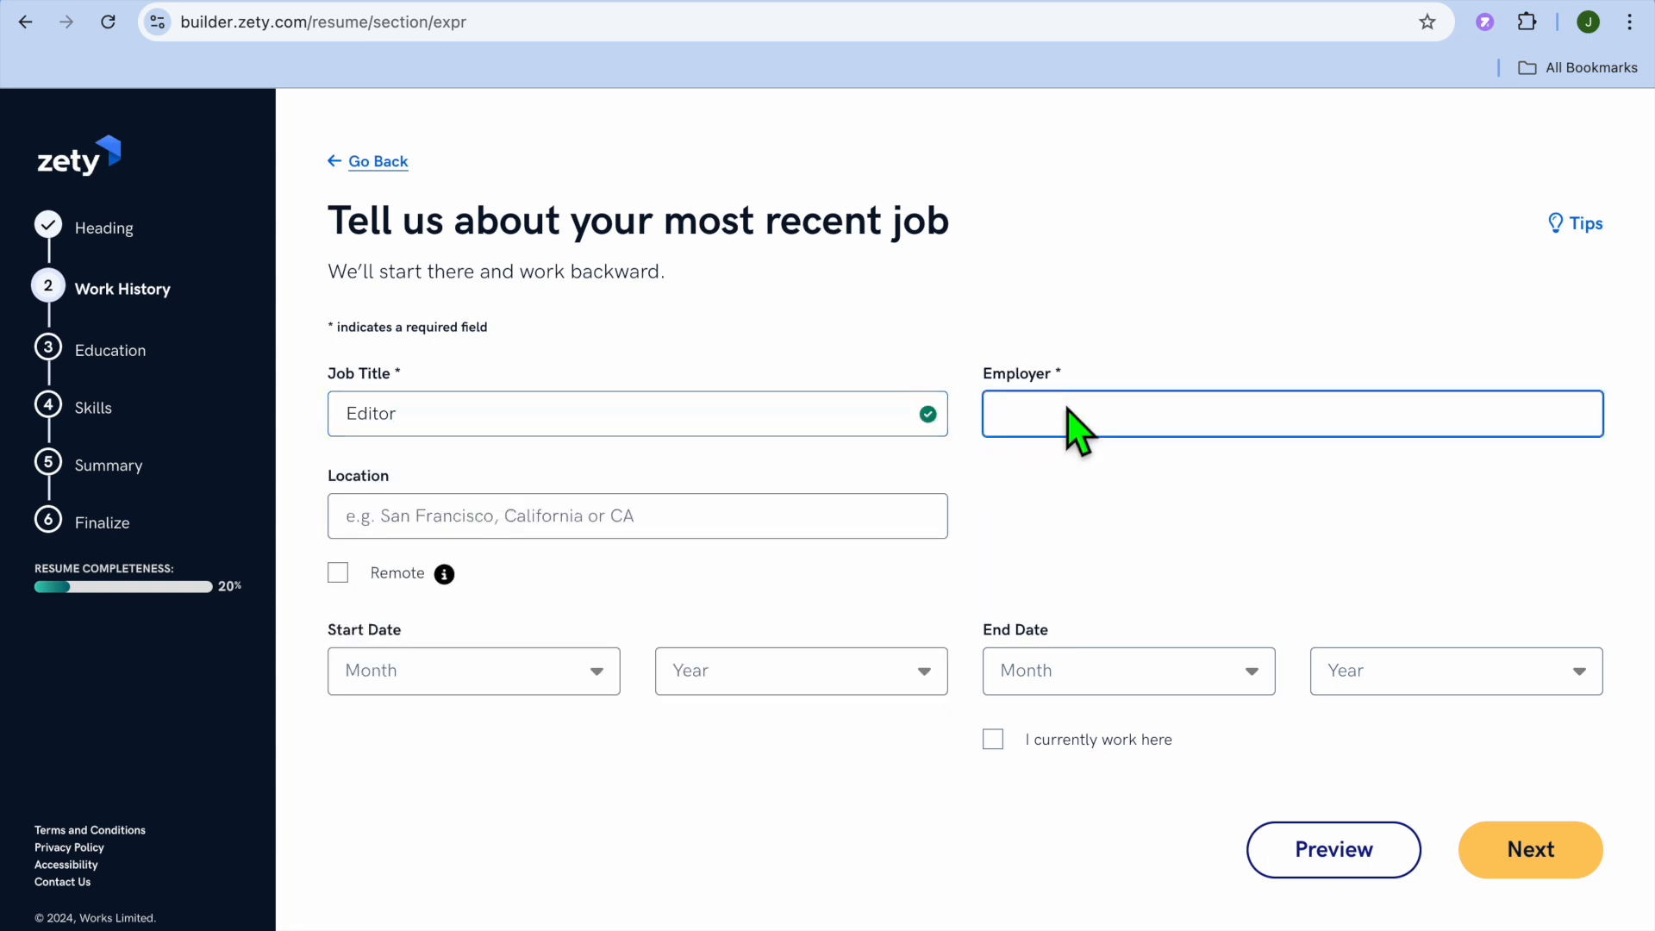
text(GOOGLE)
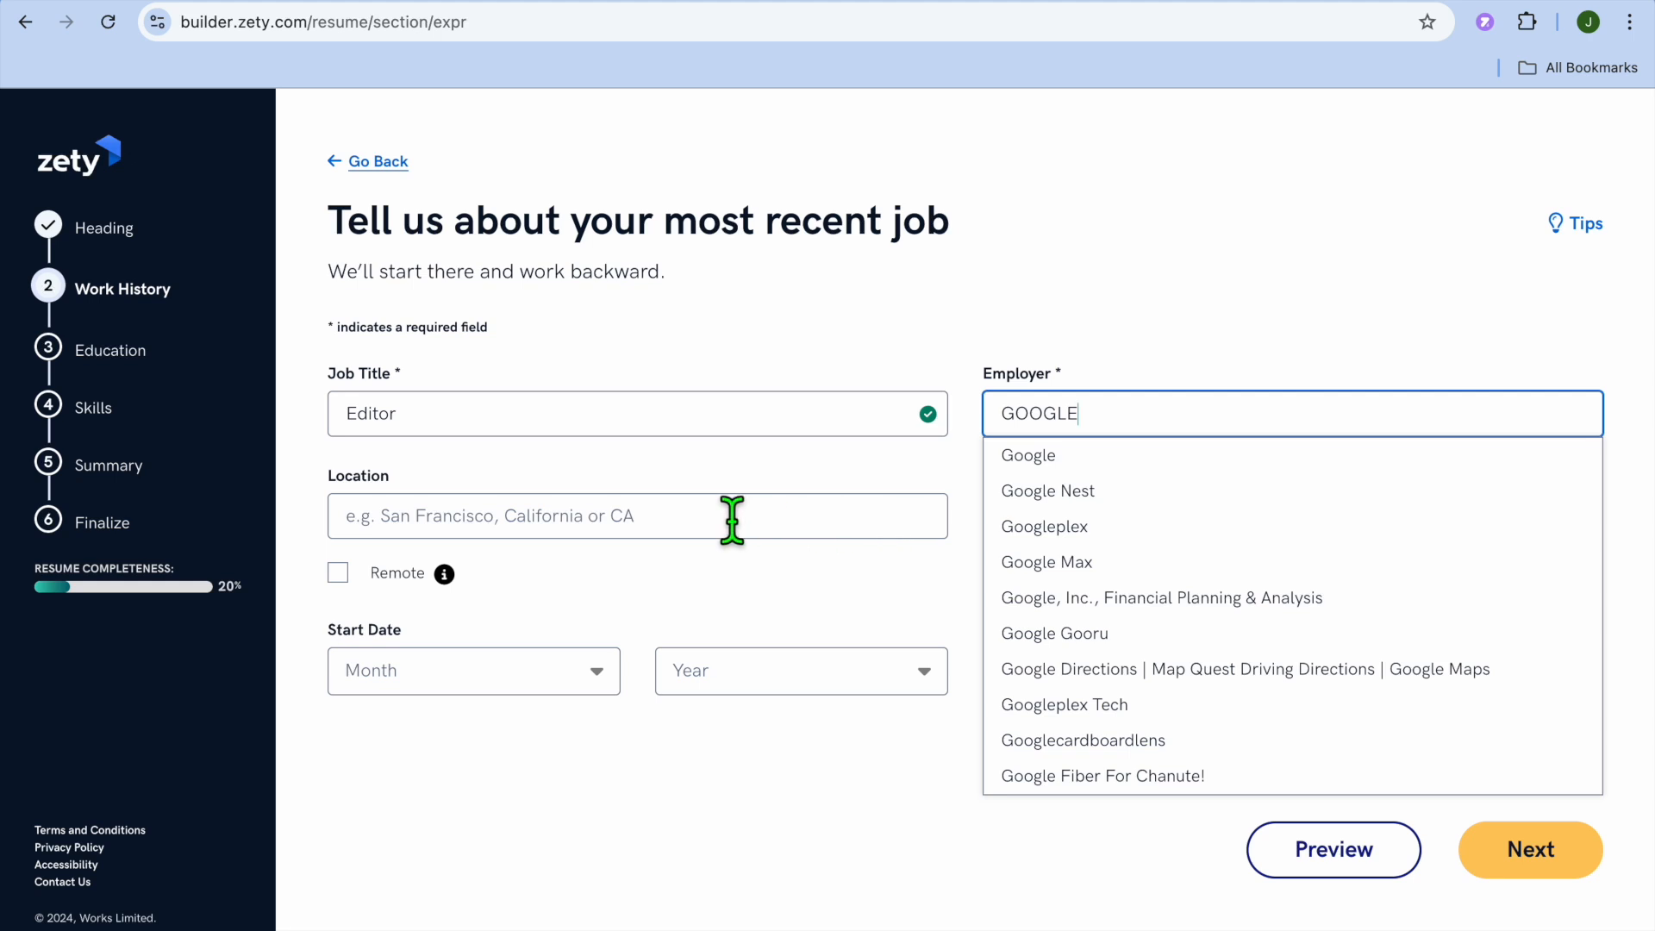
Fill in the job's location with the saved city and mark the position as remote.
click(705, 535)
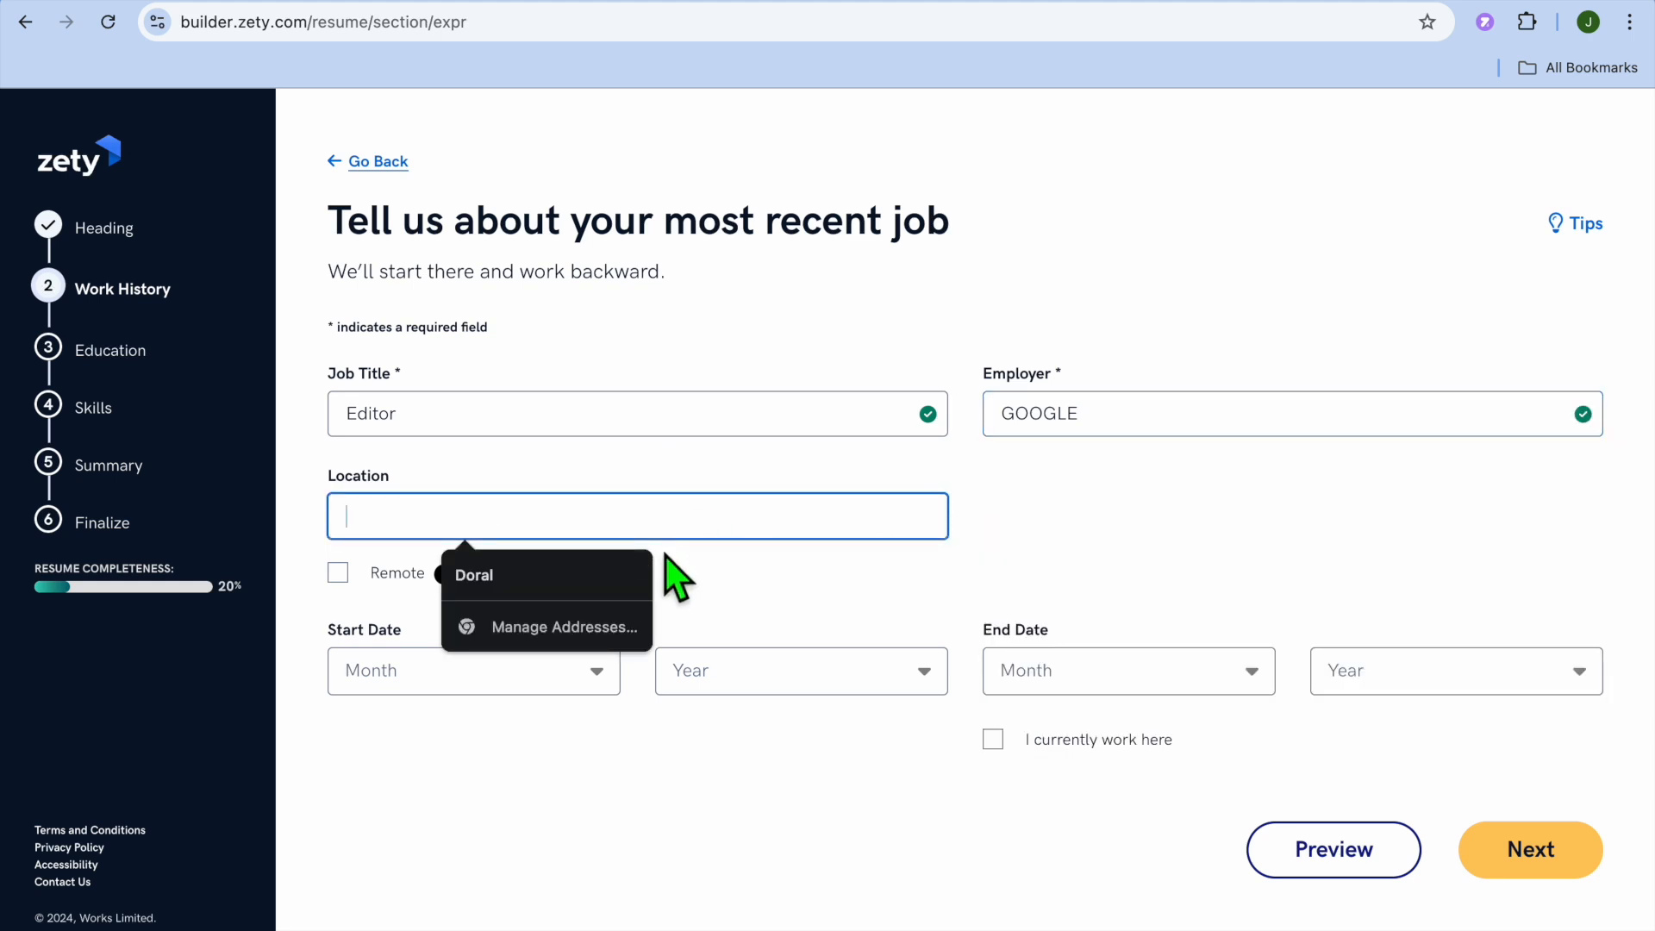
click(638, 583)
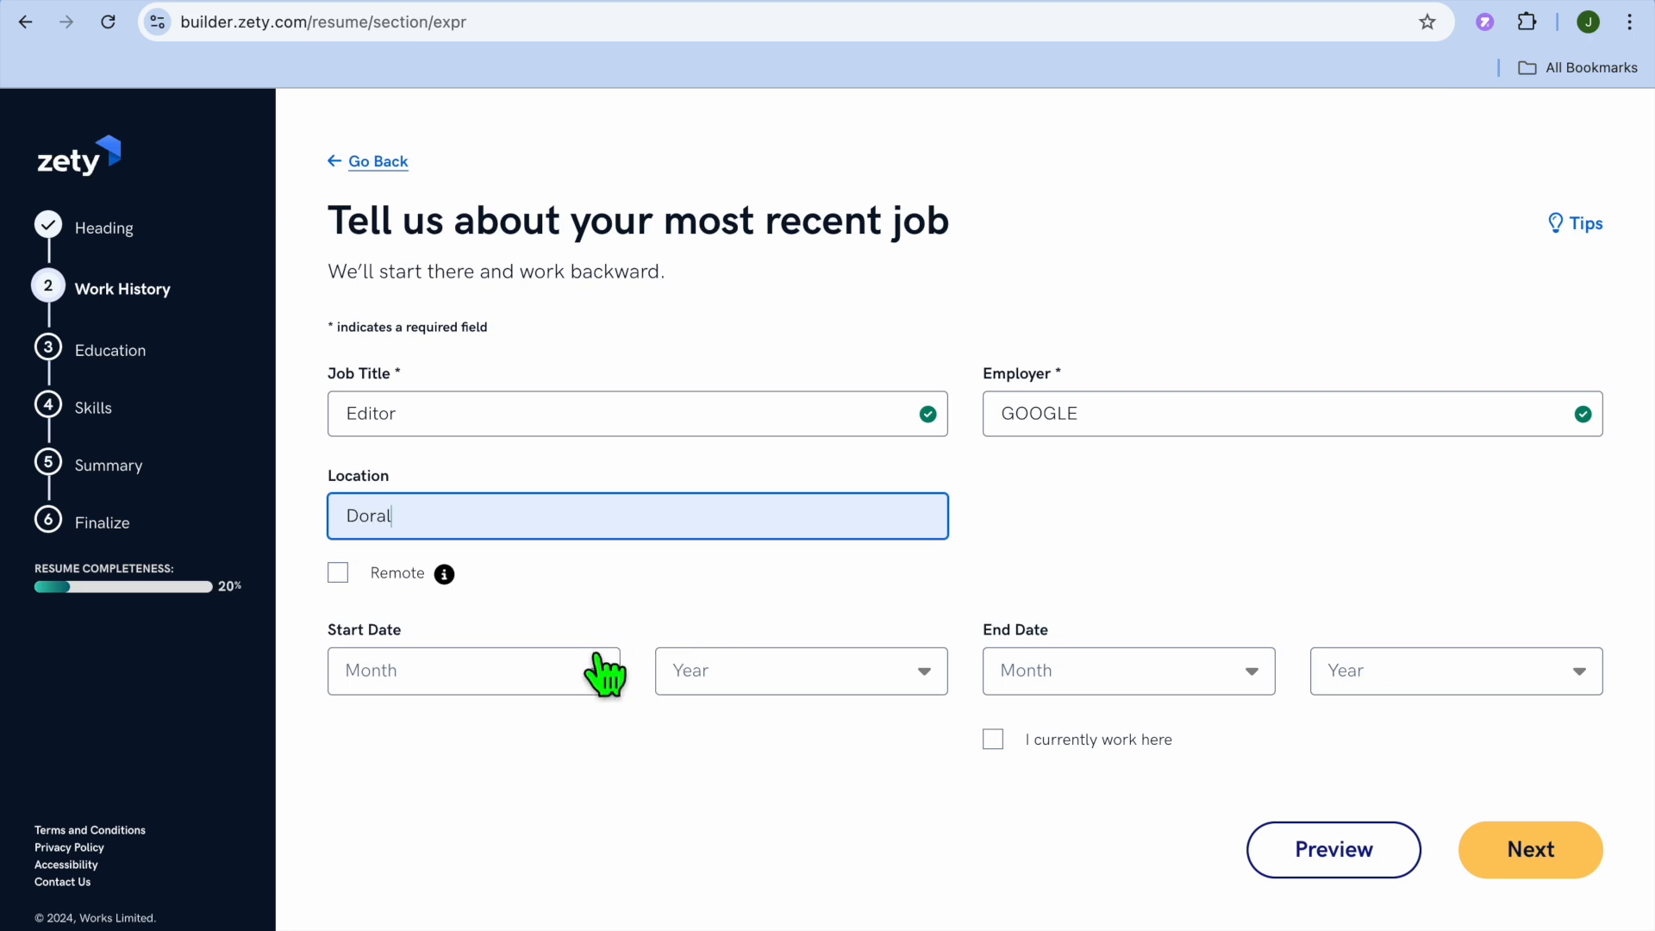
click(349, 585)
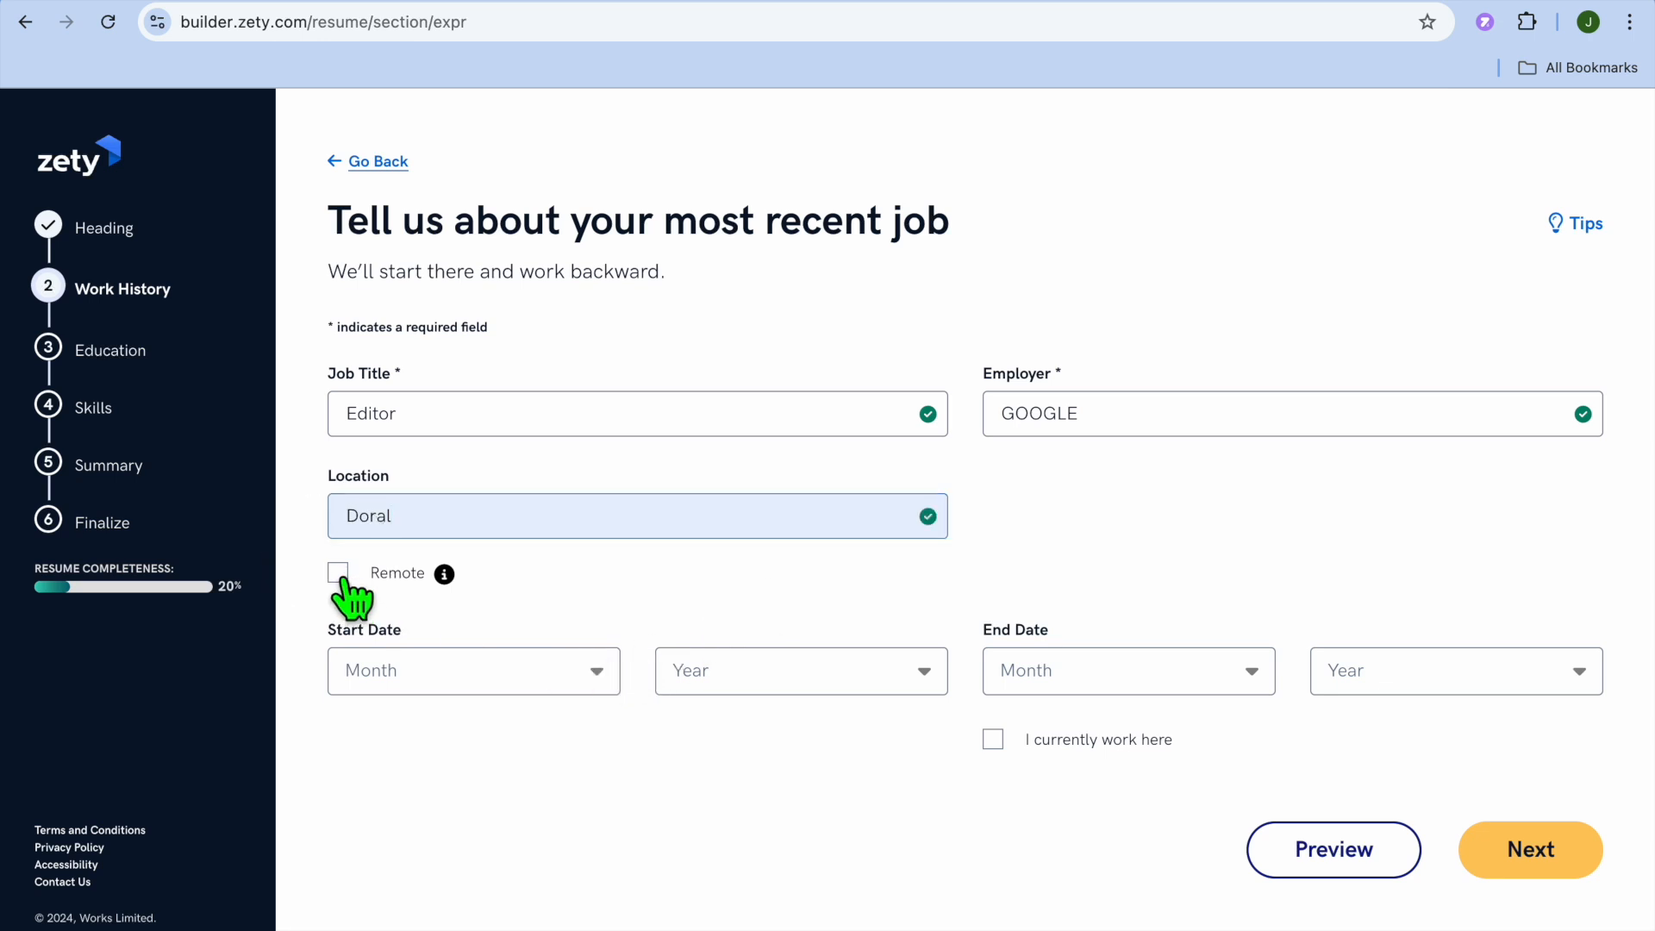
click(340, 575)
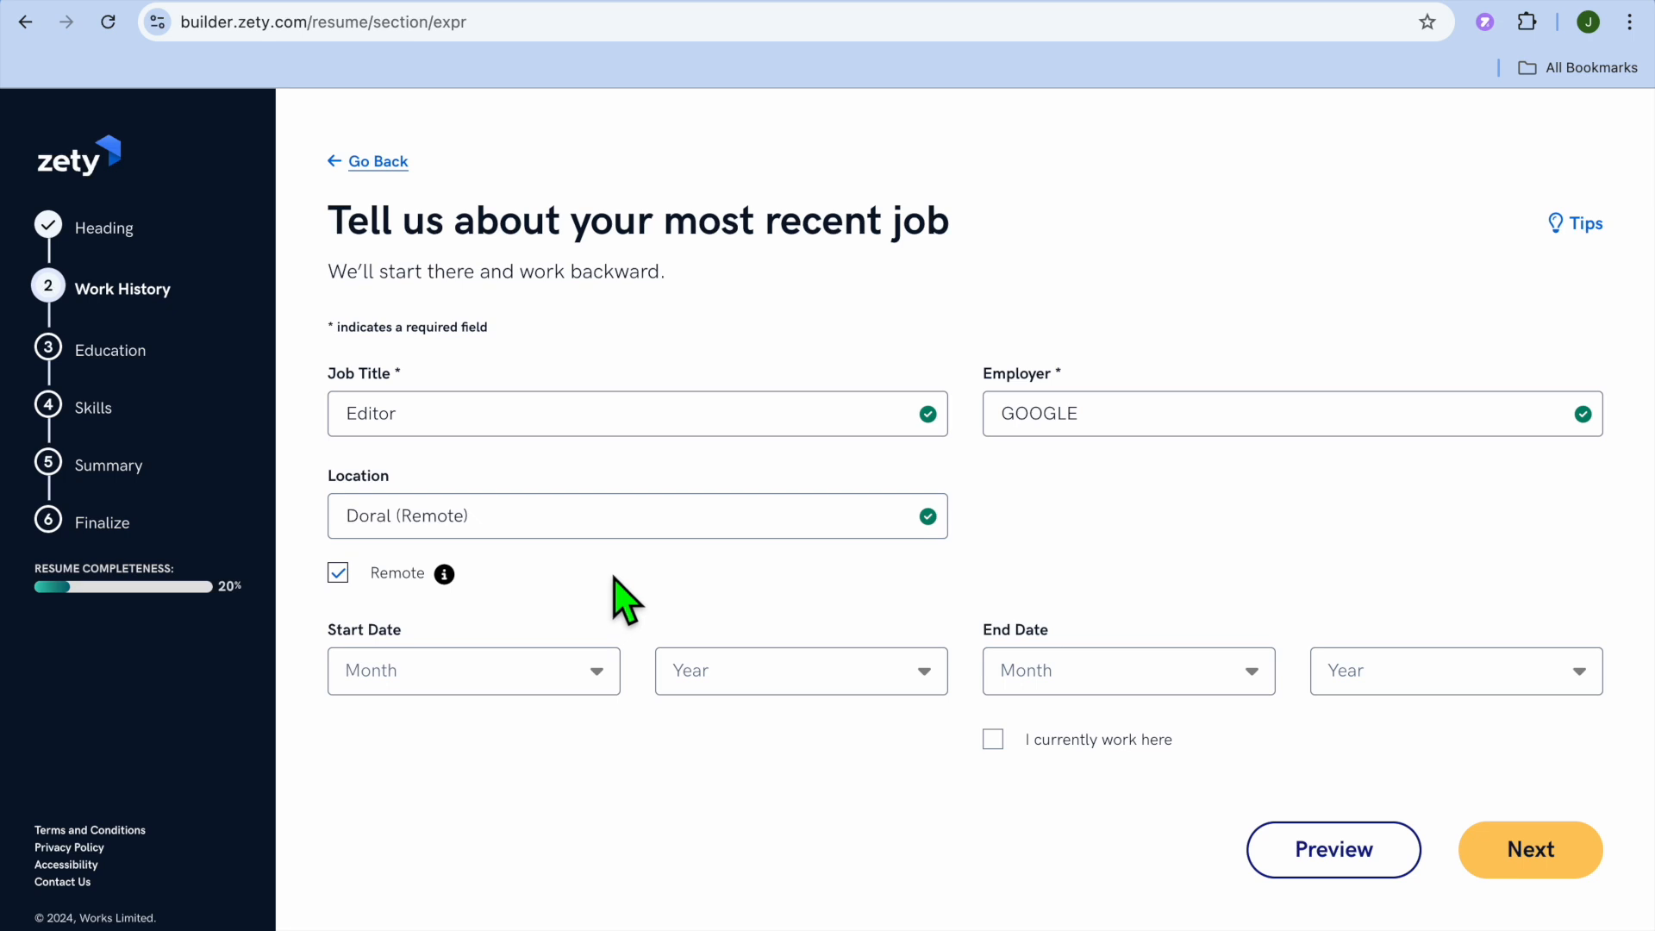
Set the most recent job's start date to January 2021.
click(608, 688)
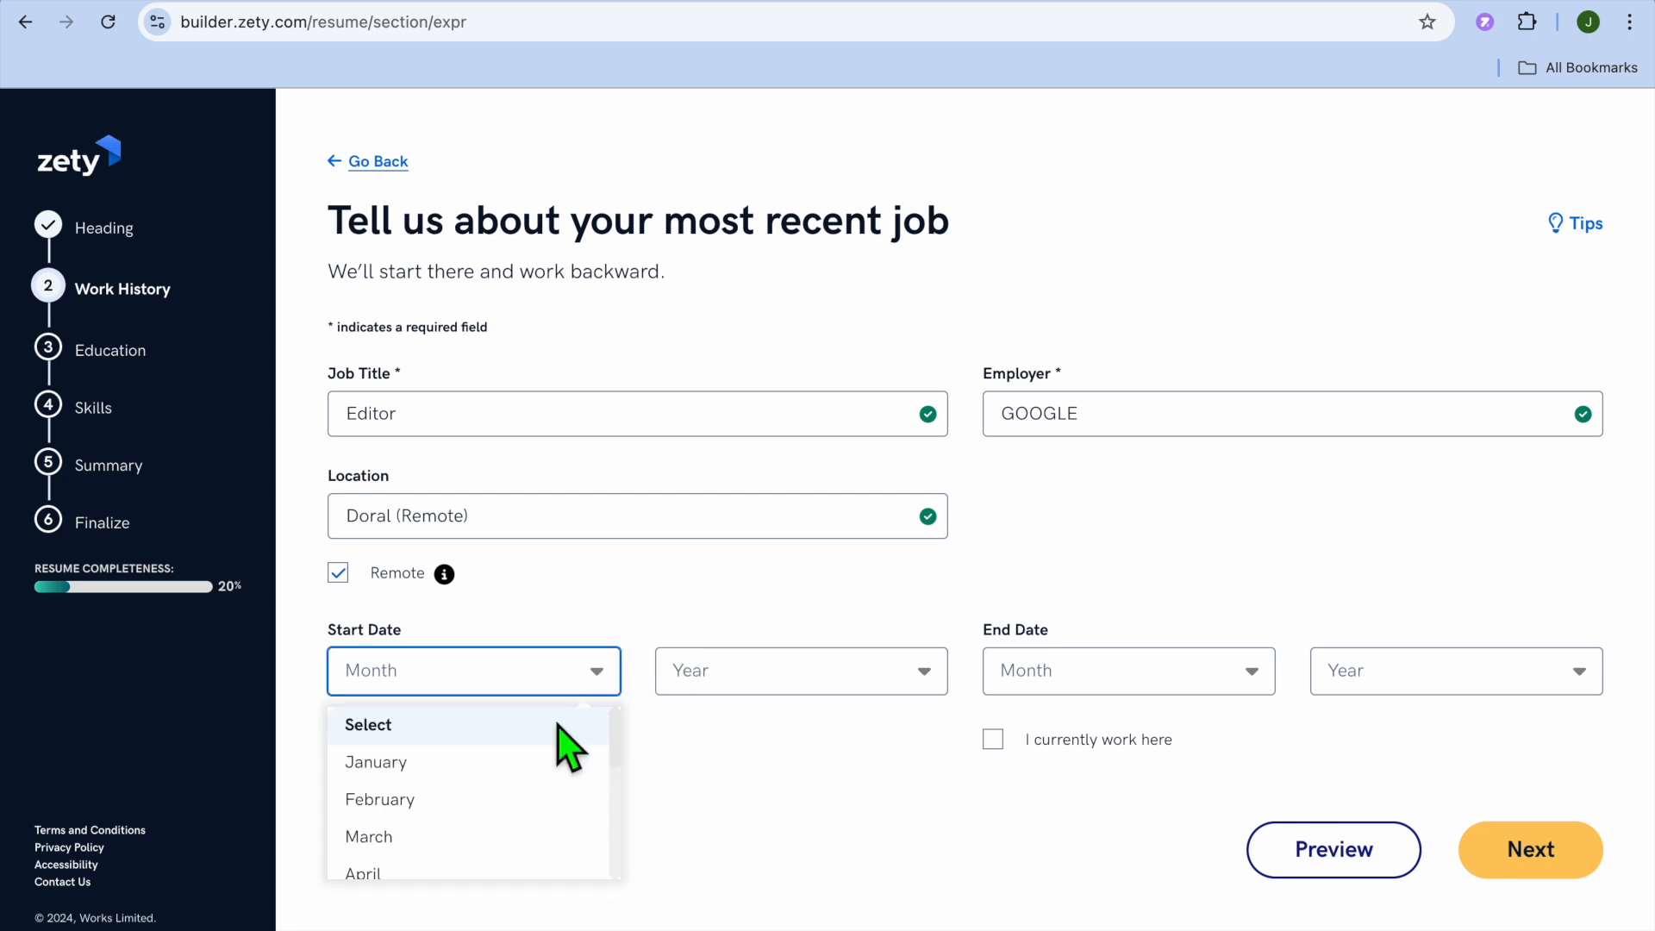
click(515, 764)
click(831, 681)
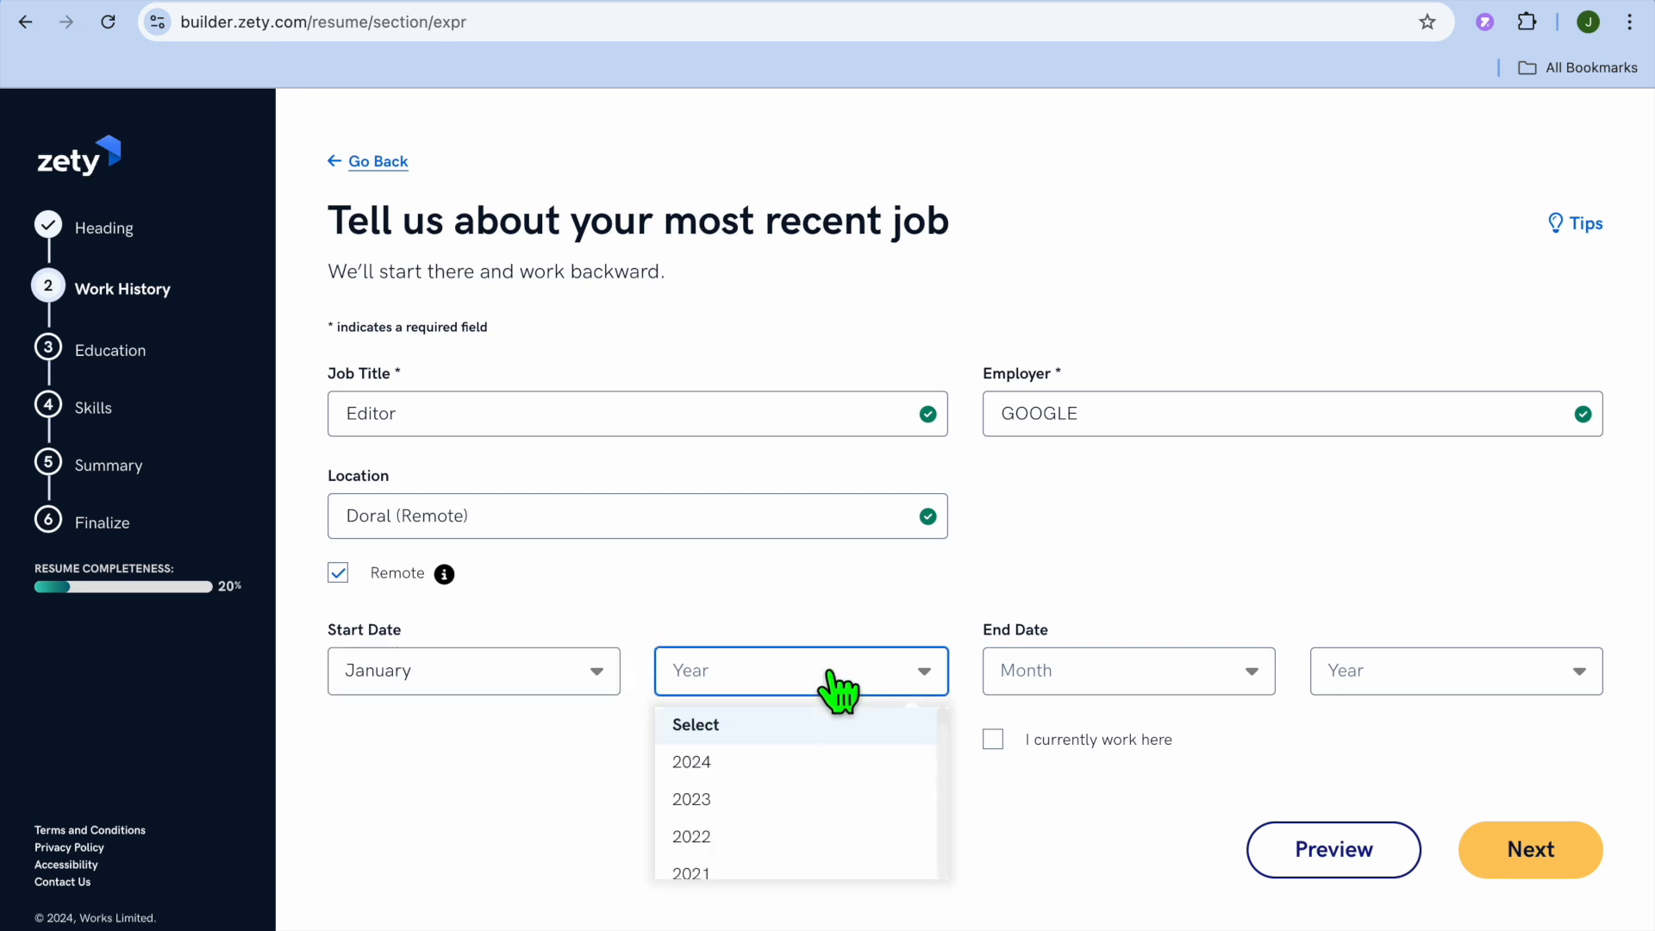
scroll(840, 789, down, 2)
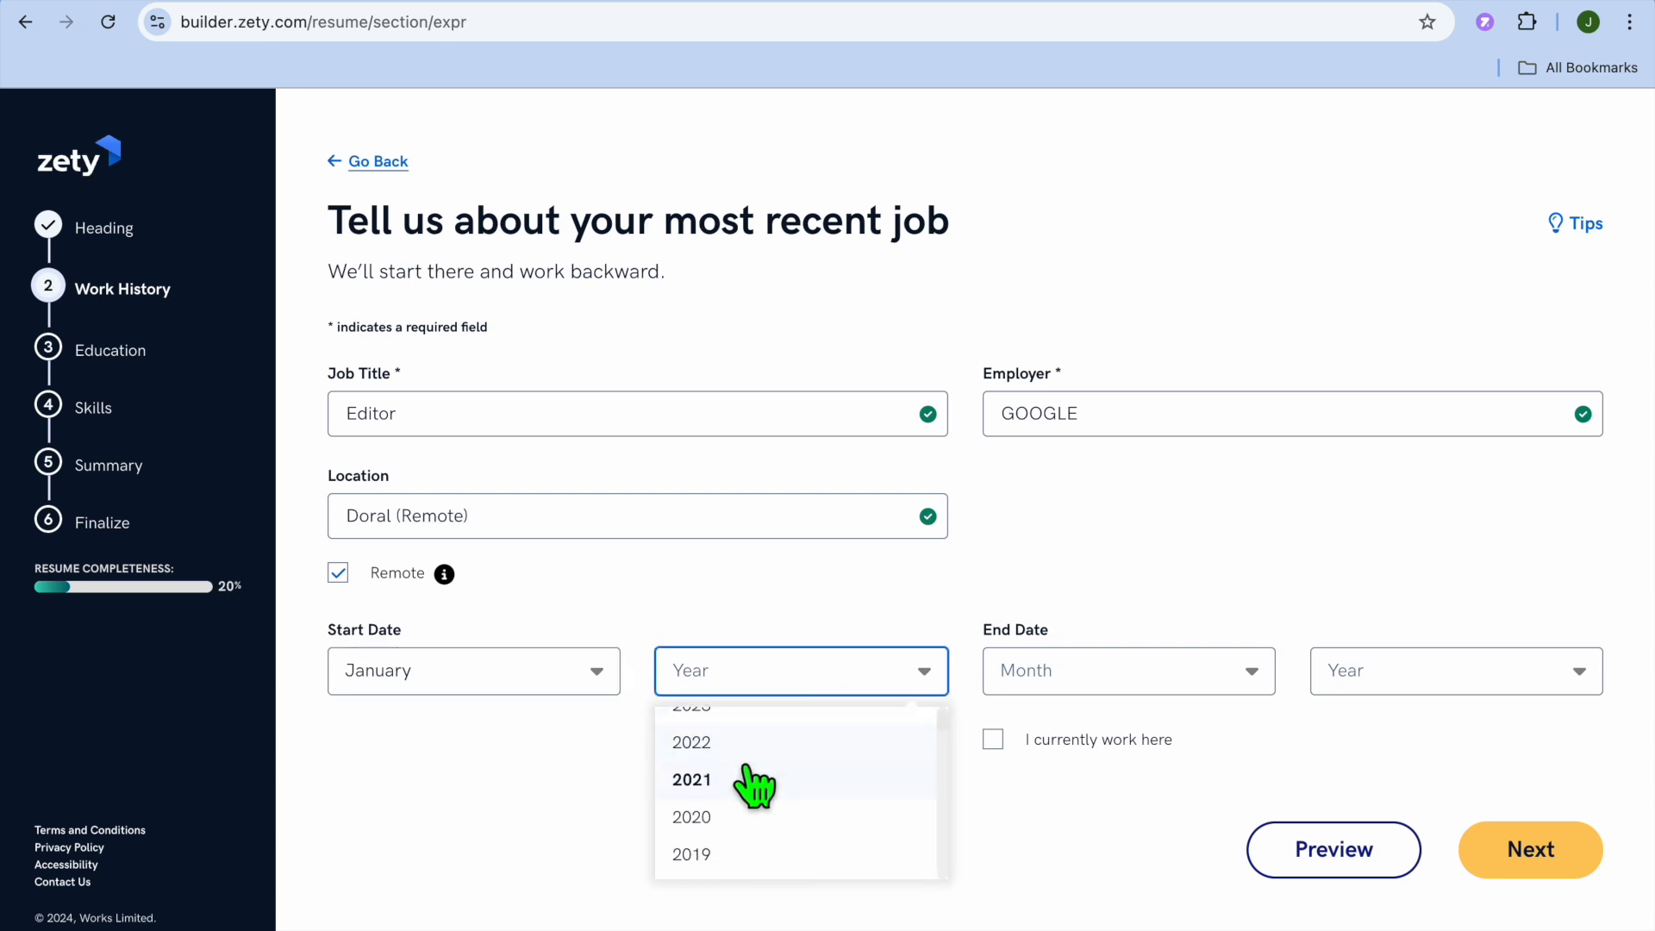
click(776, 785)
Set the job's end date to February 2022 and continue to the job description.
click(1188, 681)
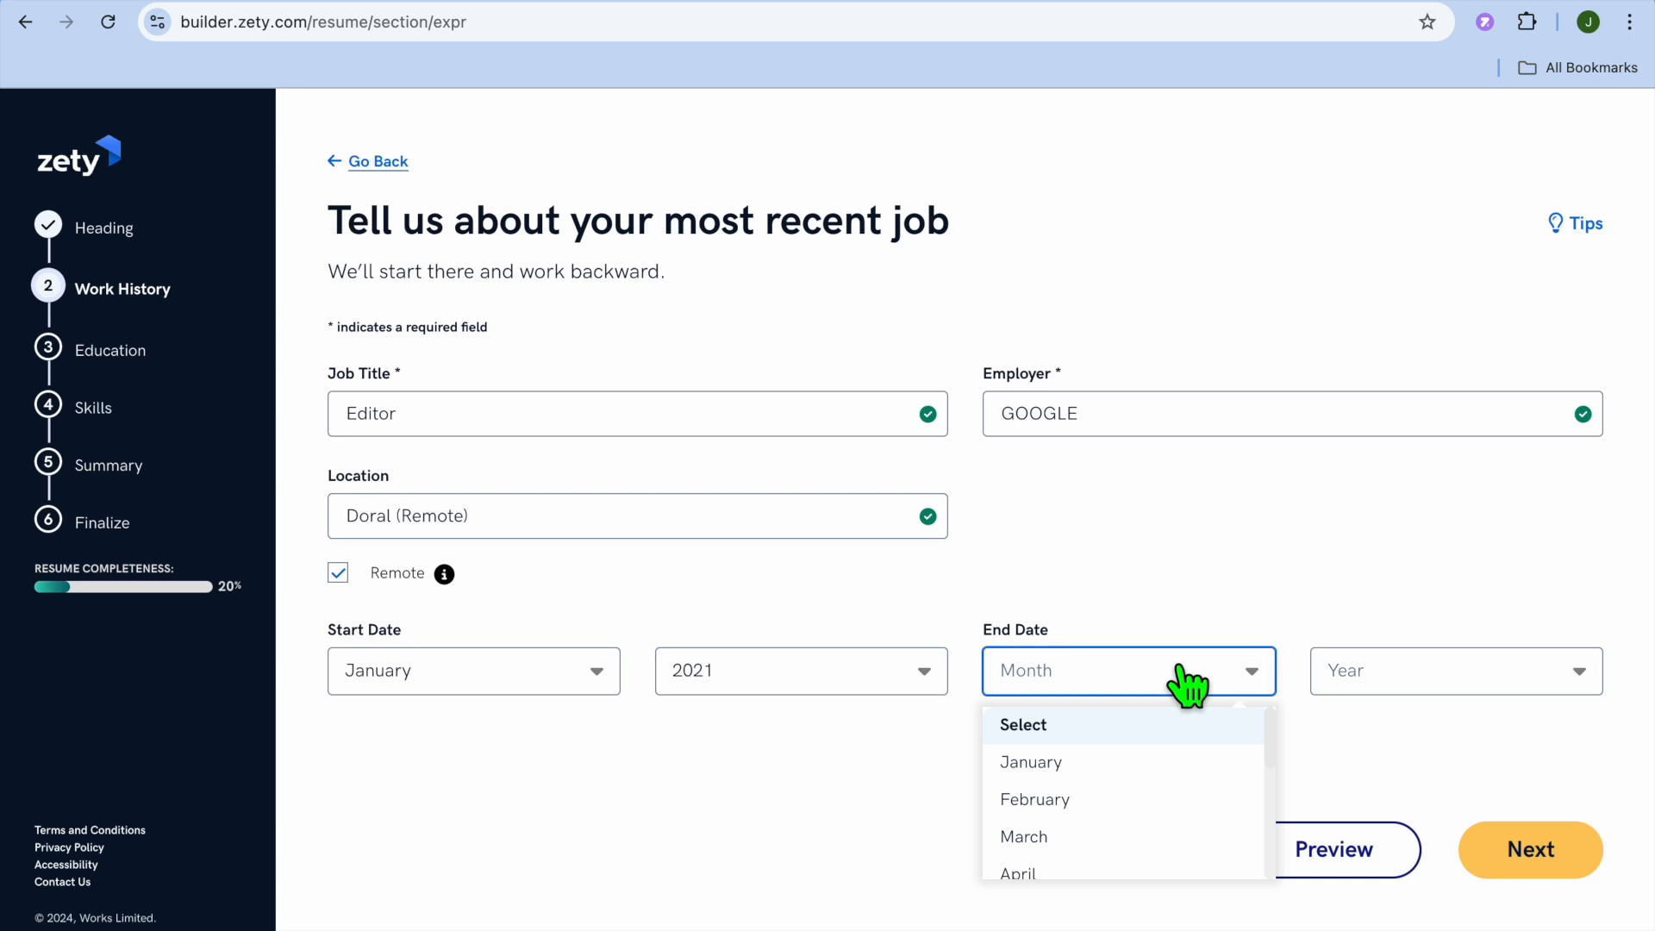
click(1137, 802)
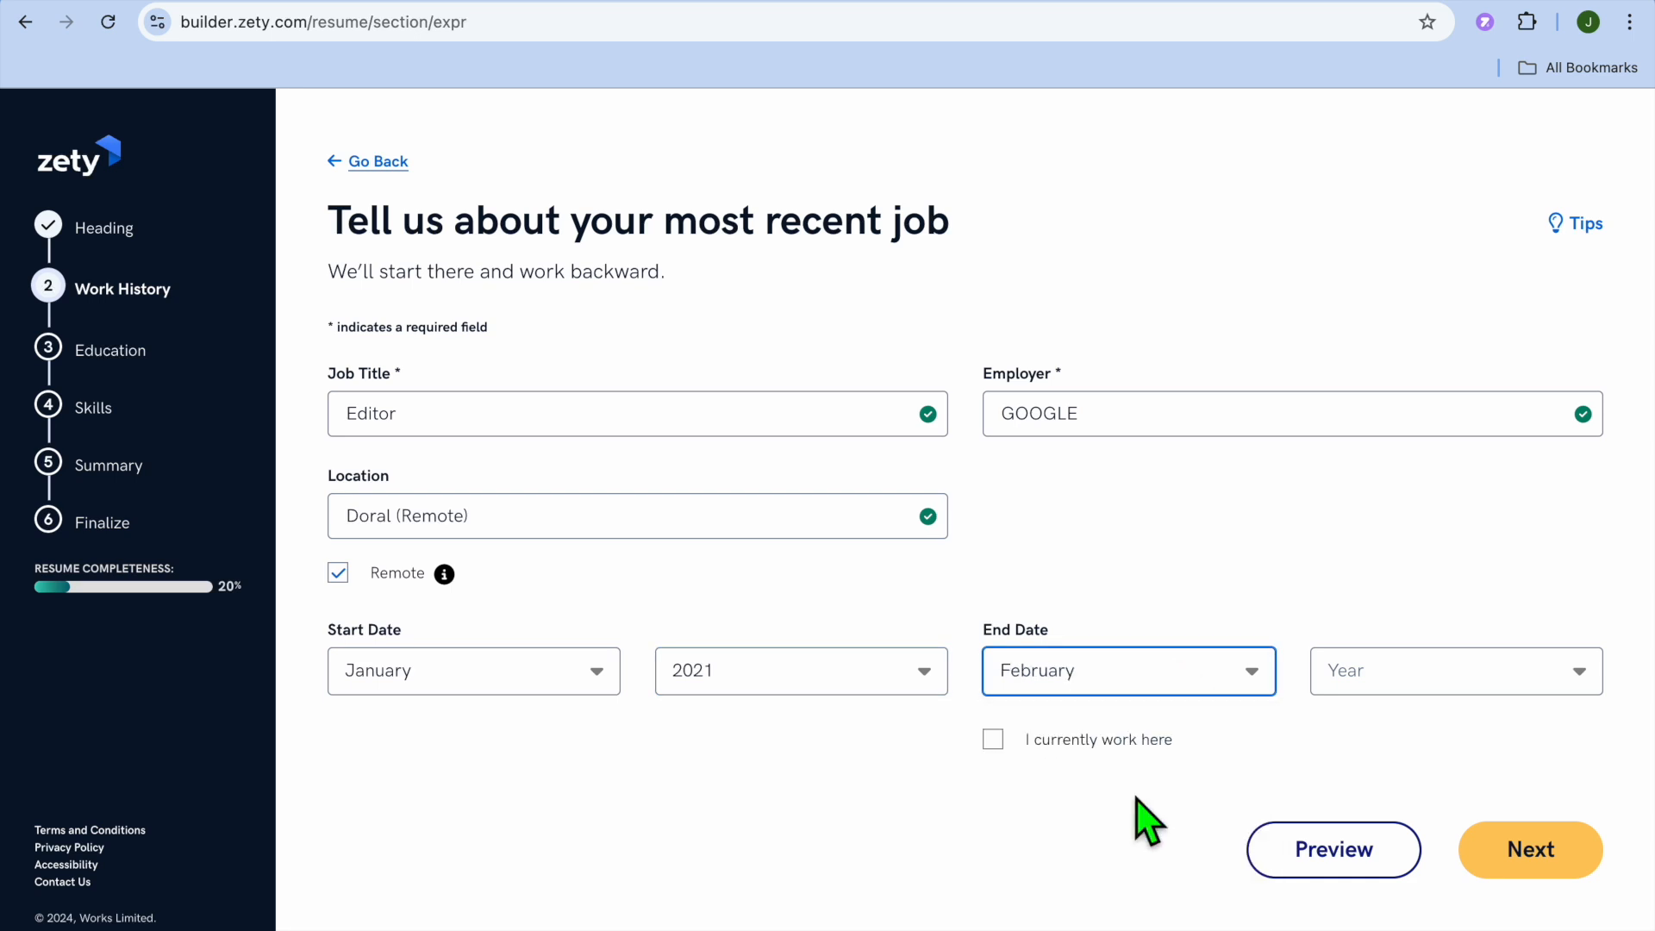
click(1452, 671)
scroll(1414, 828, down, 3)
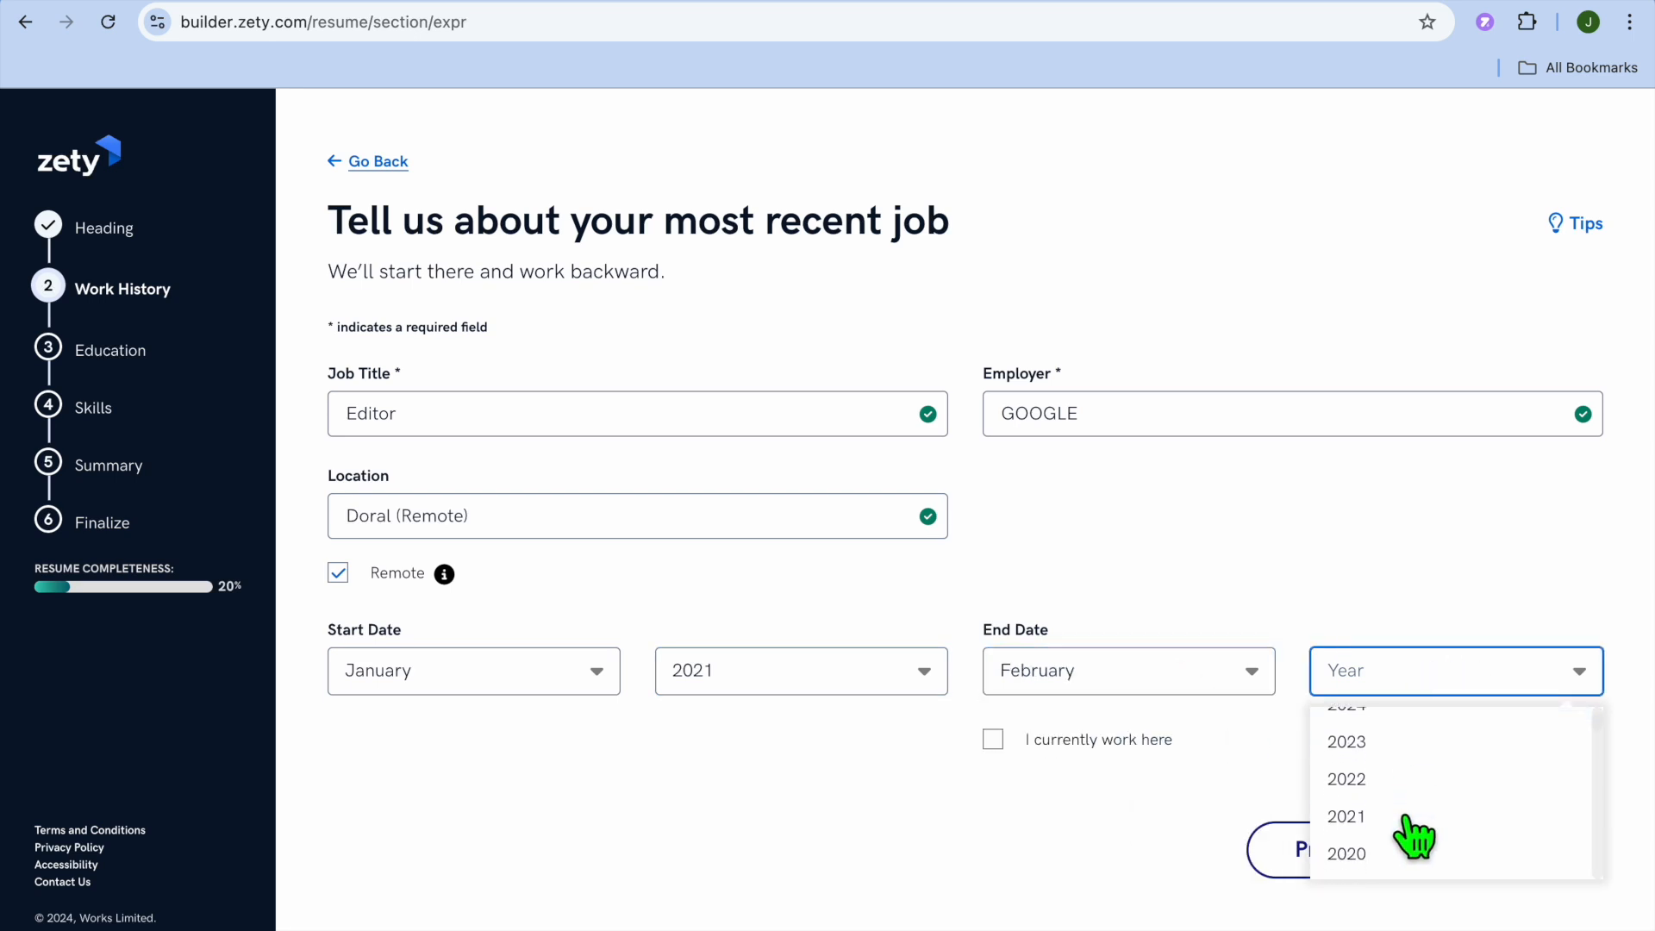
click(1397, 763)
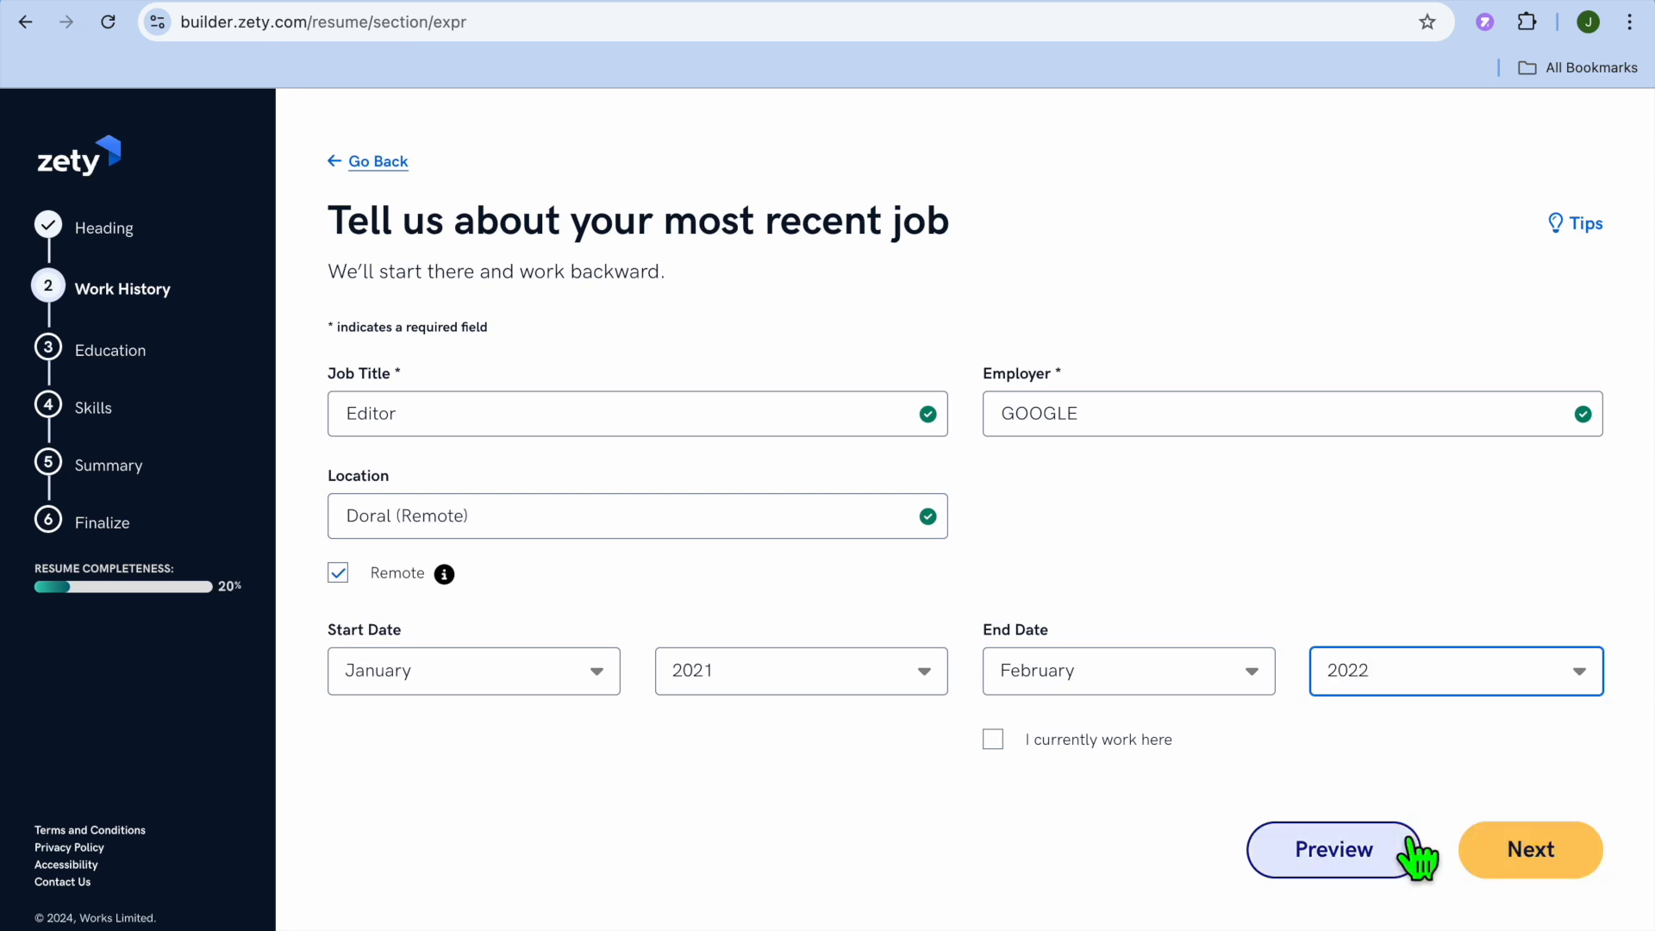
click(1545, 864)
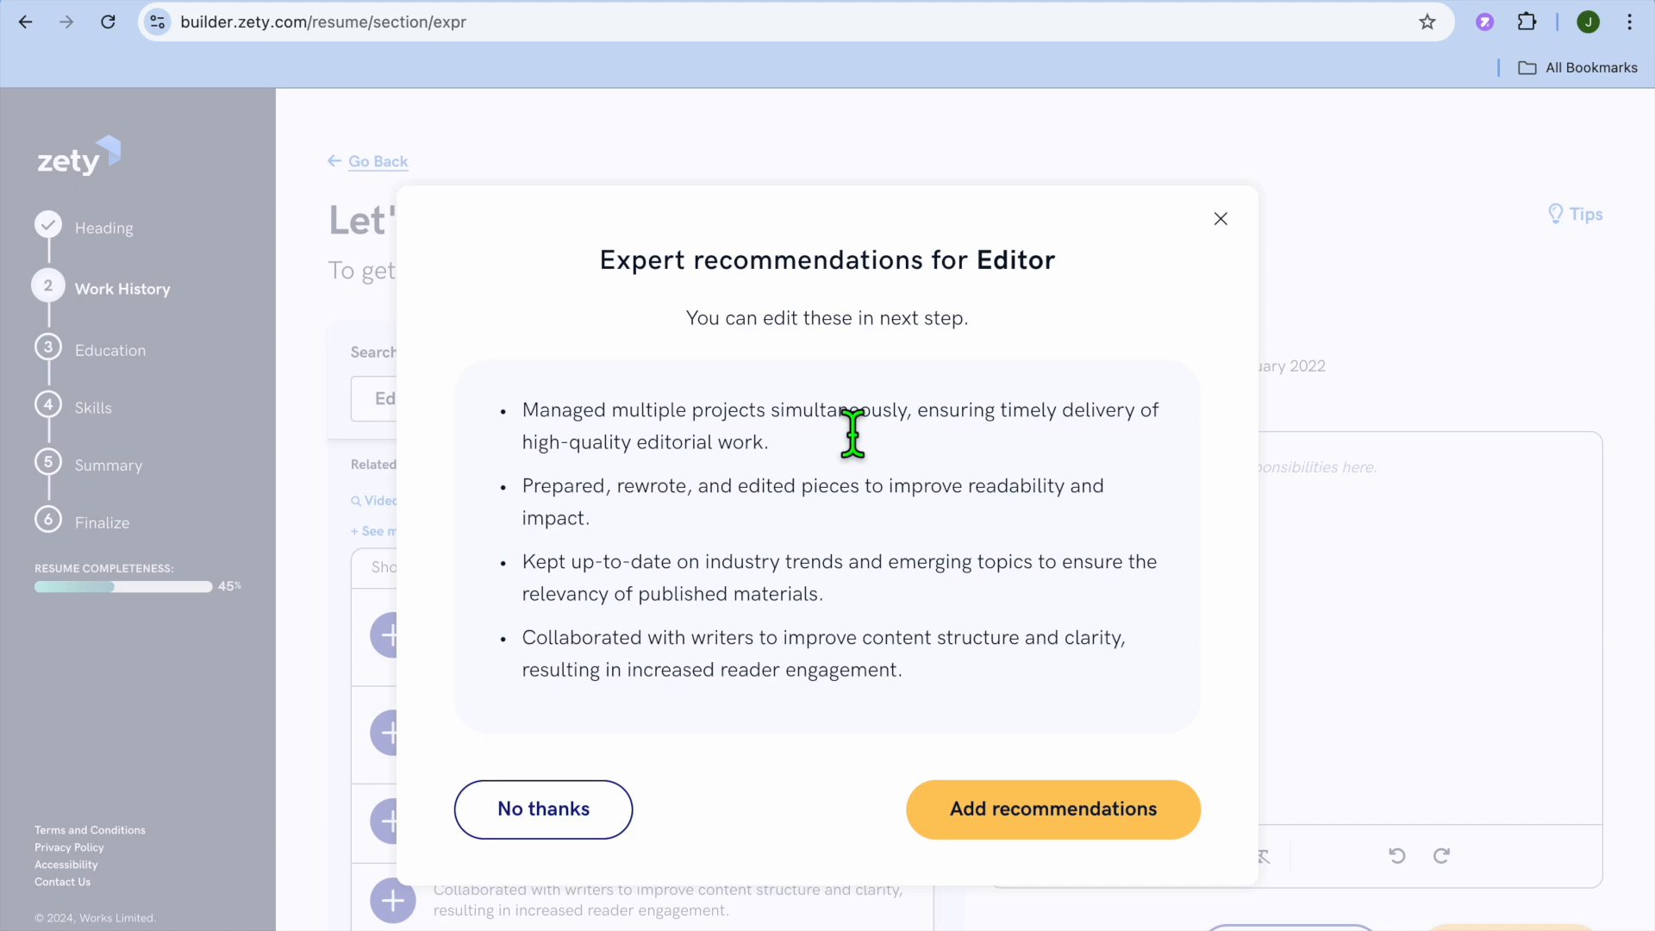
Decline the bundled recommendations, add the two Expert Recommended Editor examples to the job description, and continue without sharing more background info.
click(569, 806)
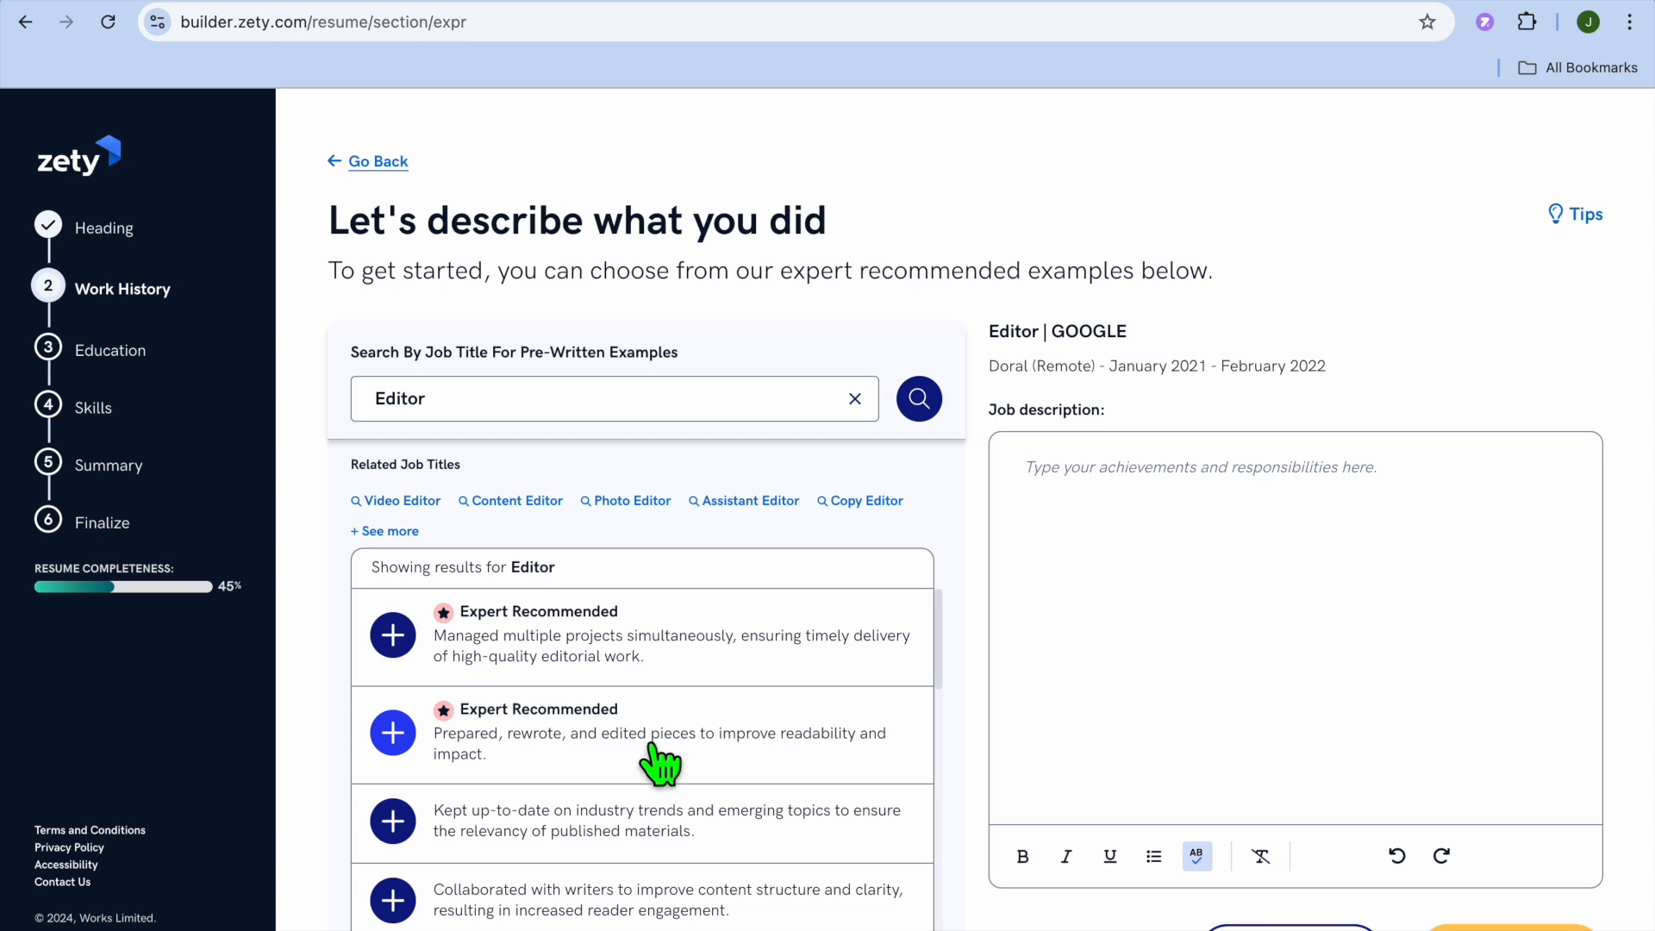
click(664, 656)
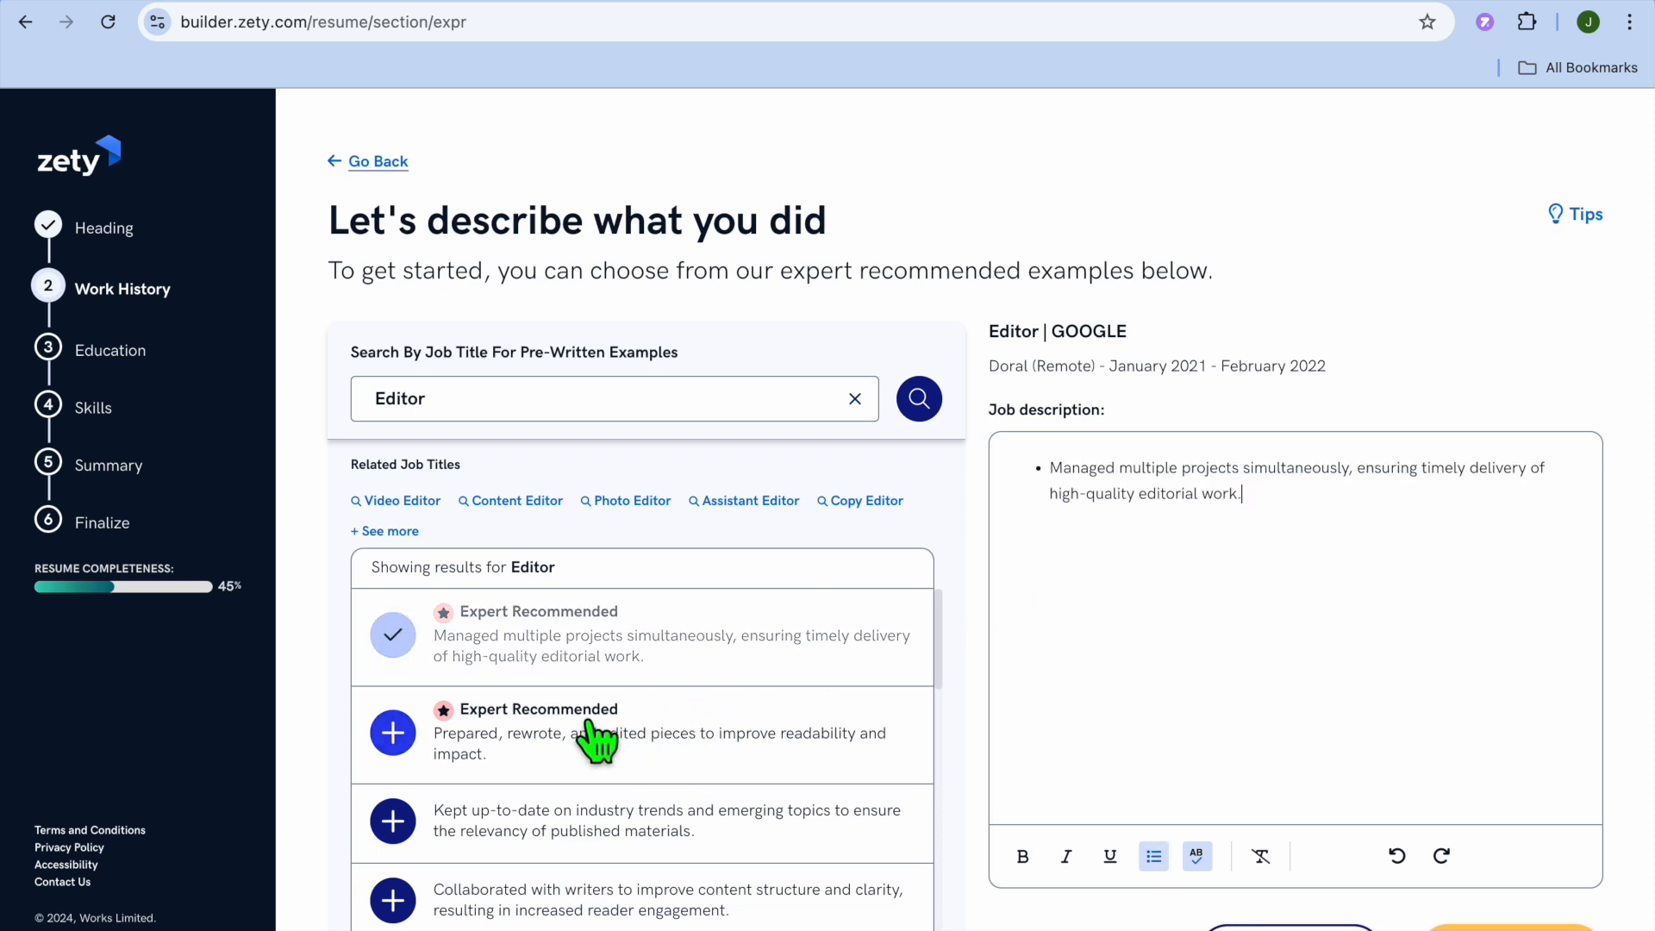
click(690, 700)
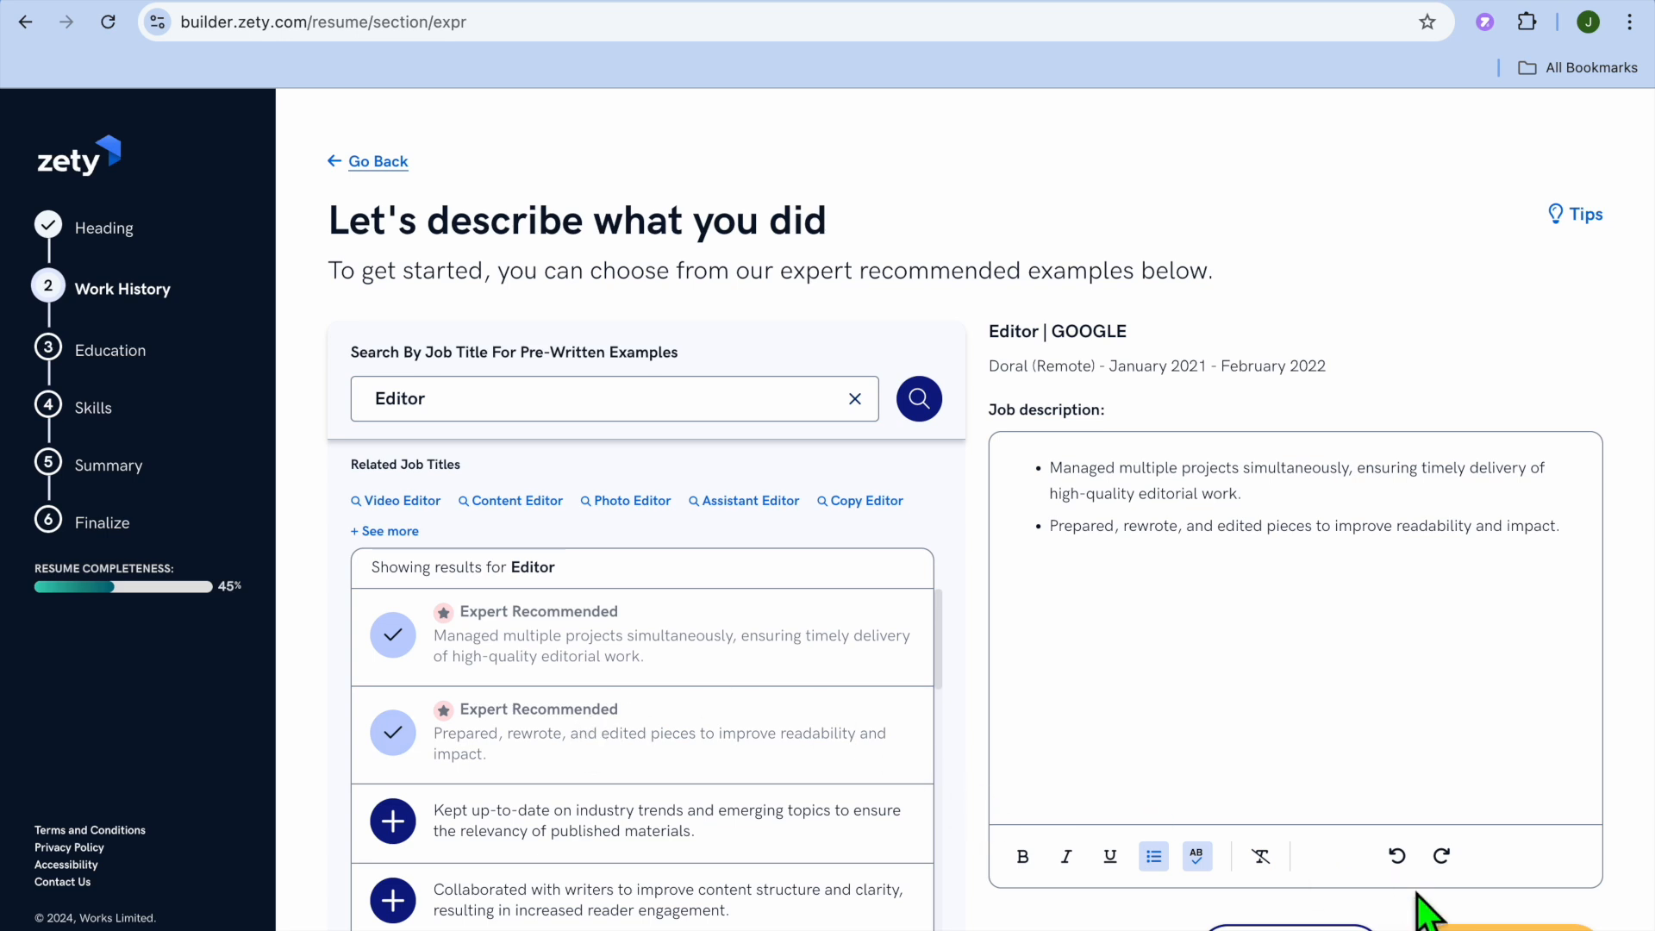
click(1509, 926)
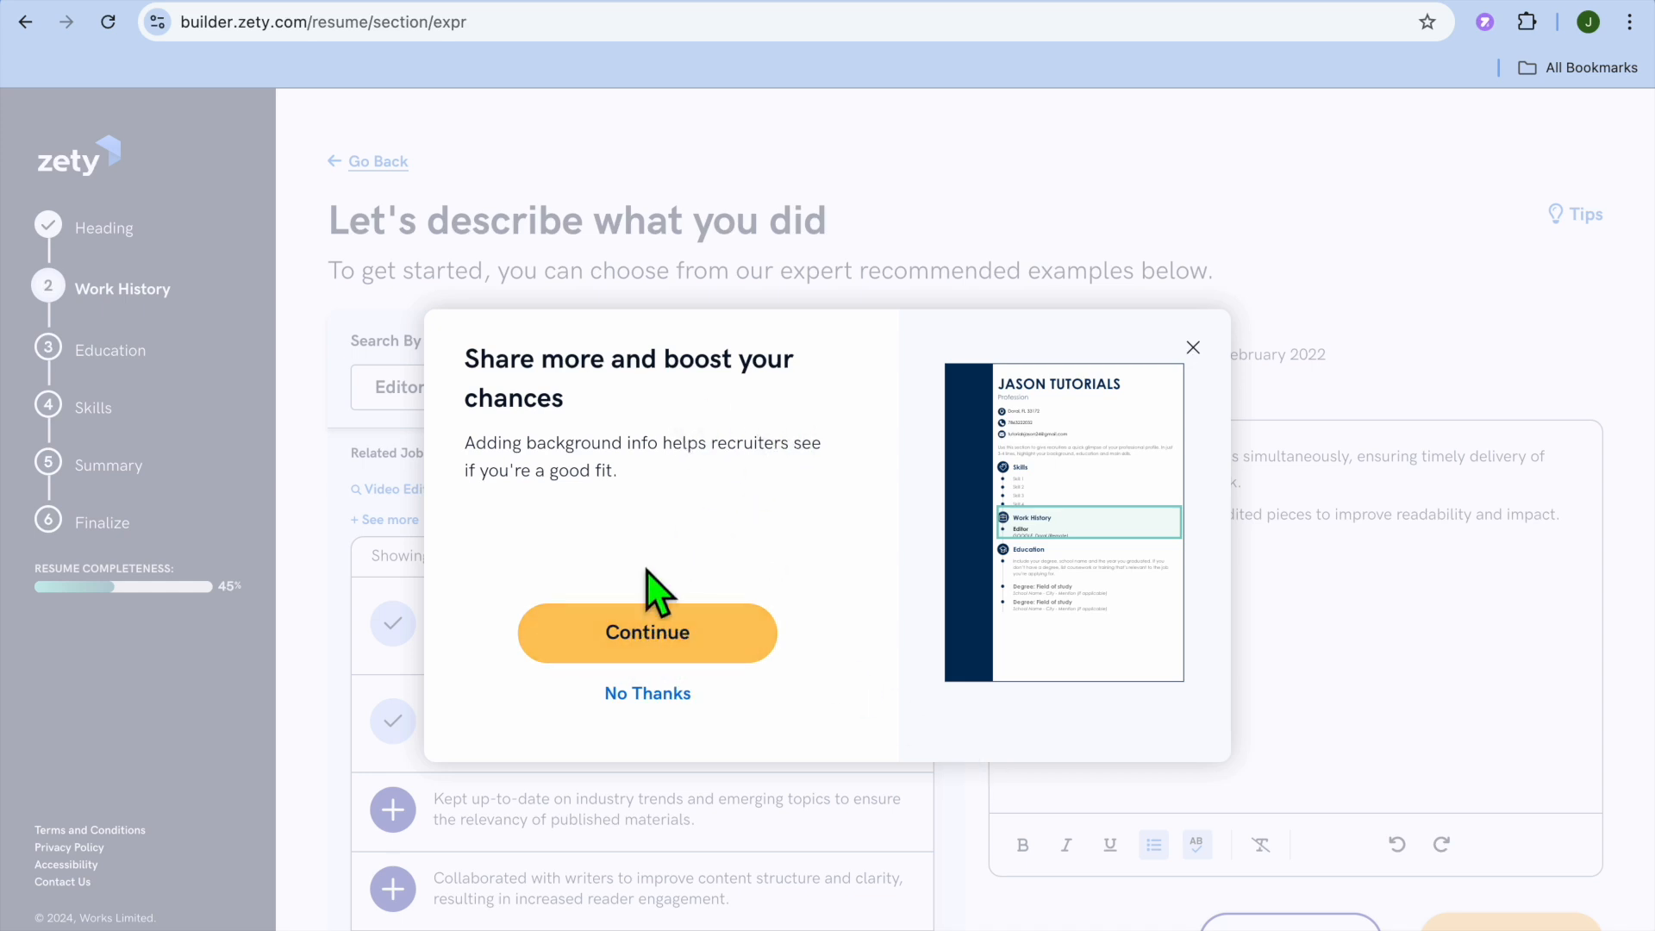
click(655, 695)
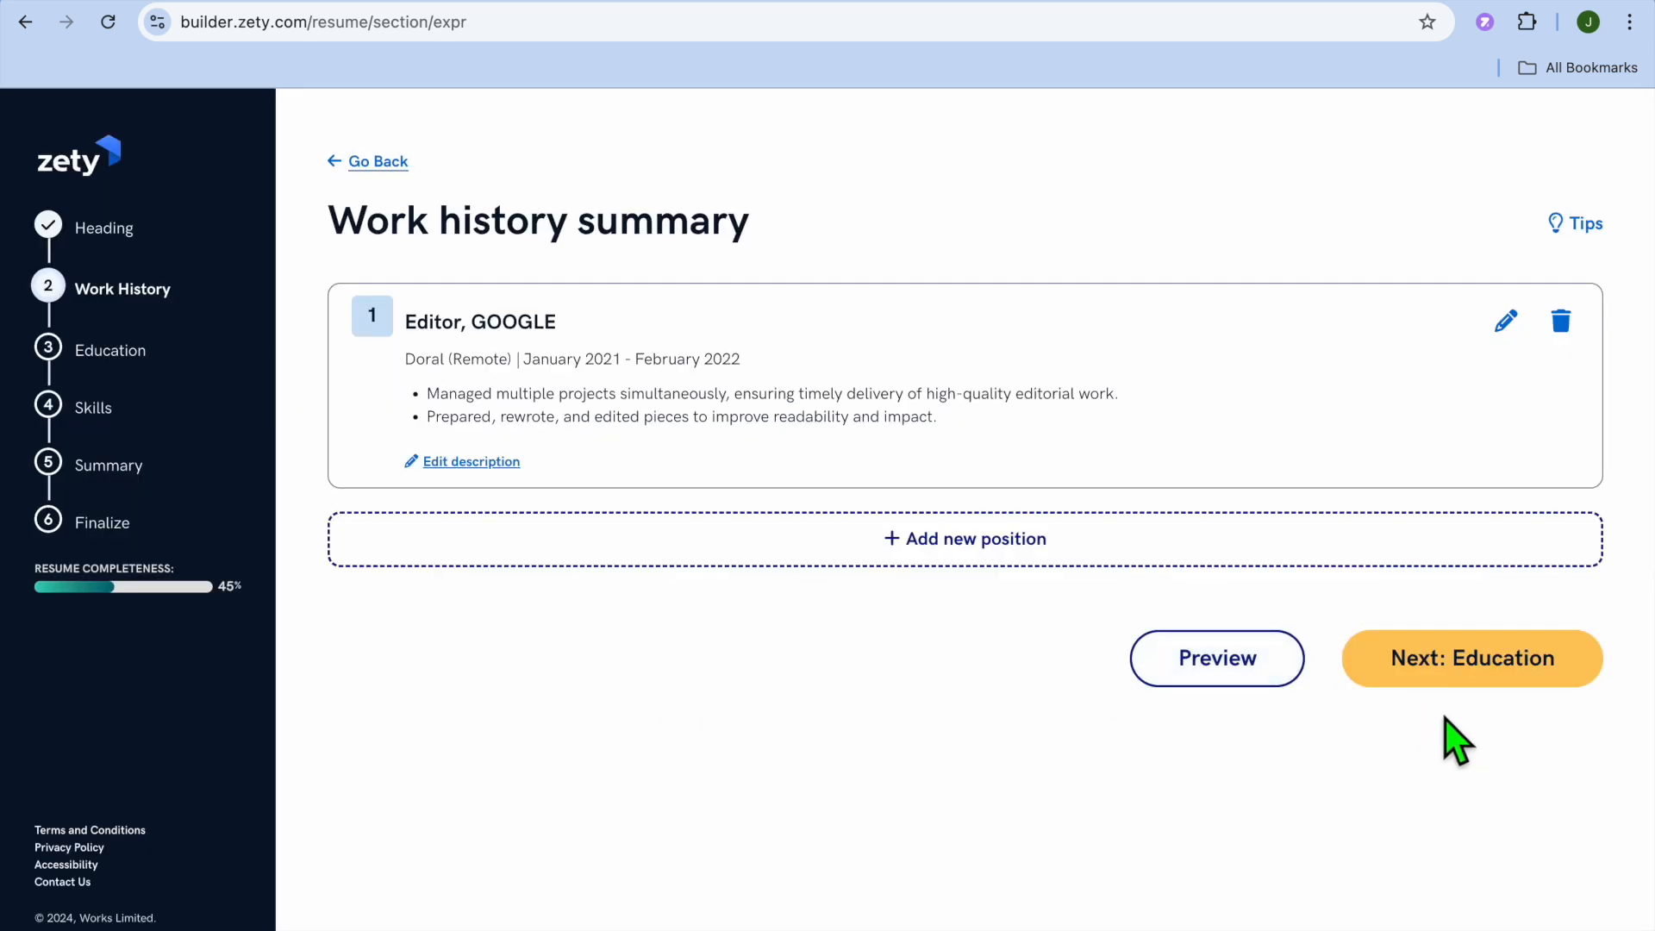
Continue from the work history summary to the education level question, declining to add more work experience.
click(1457, 657)
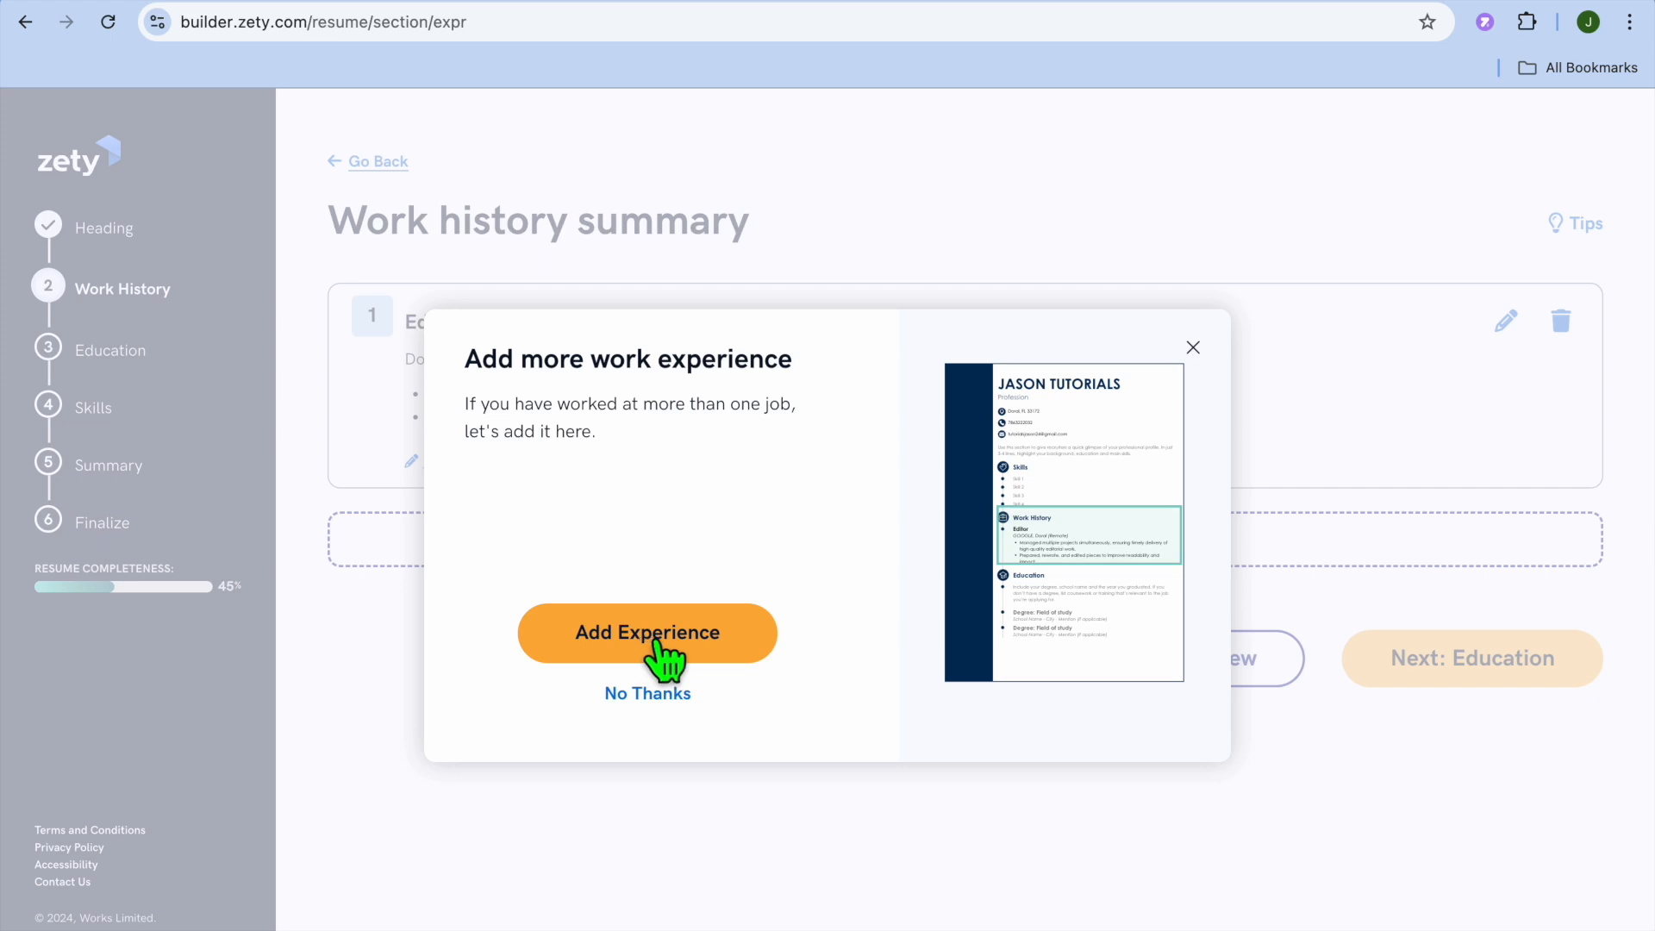
click(650, 694)
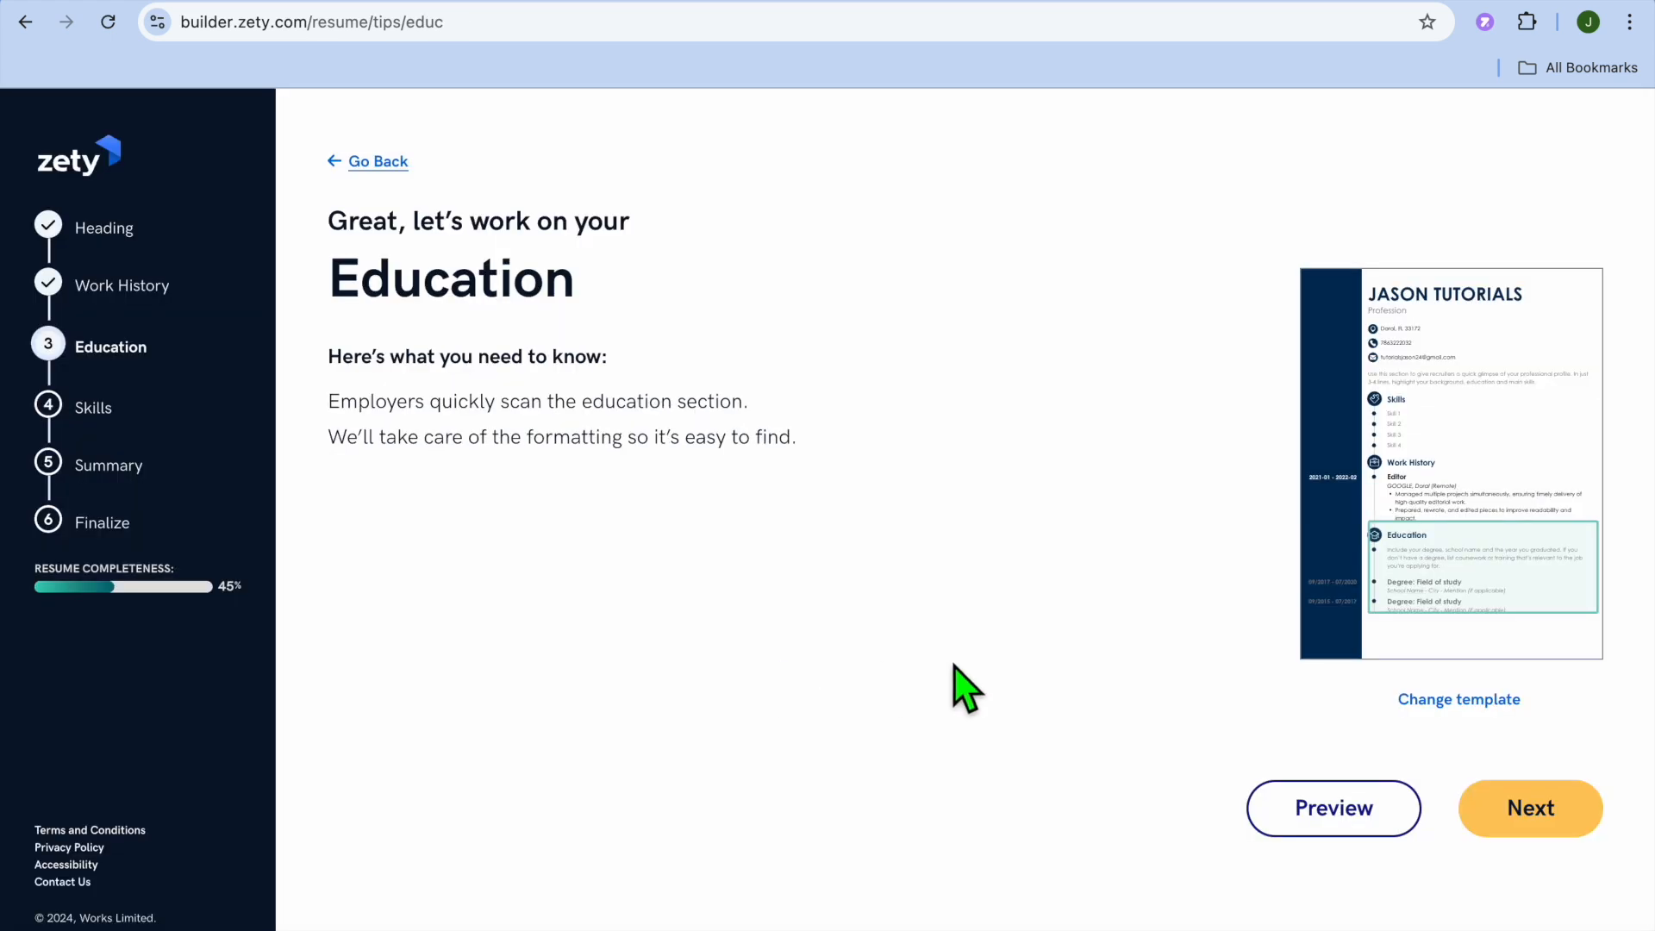
click(1531, 817)
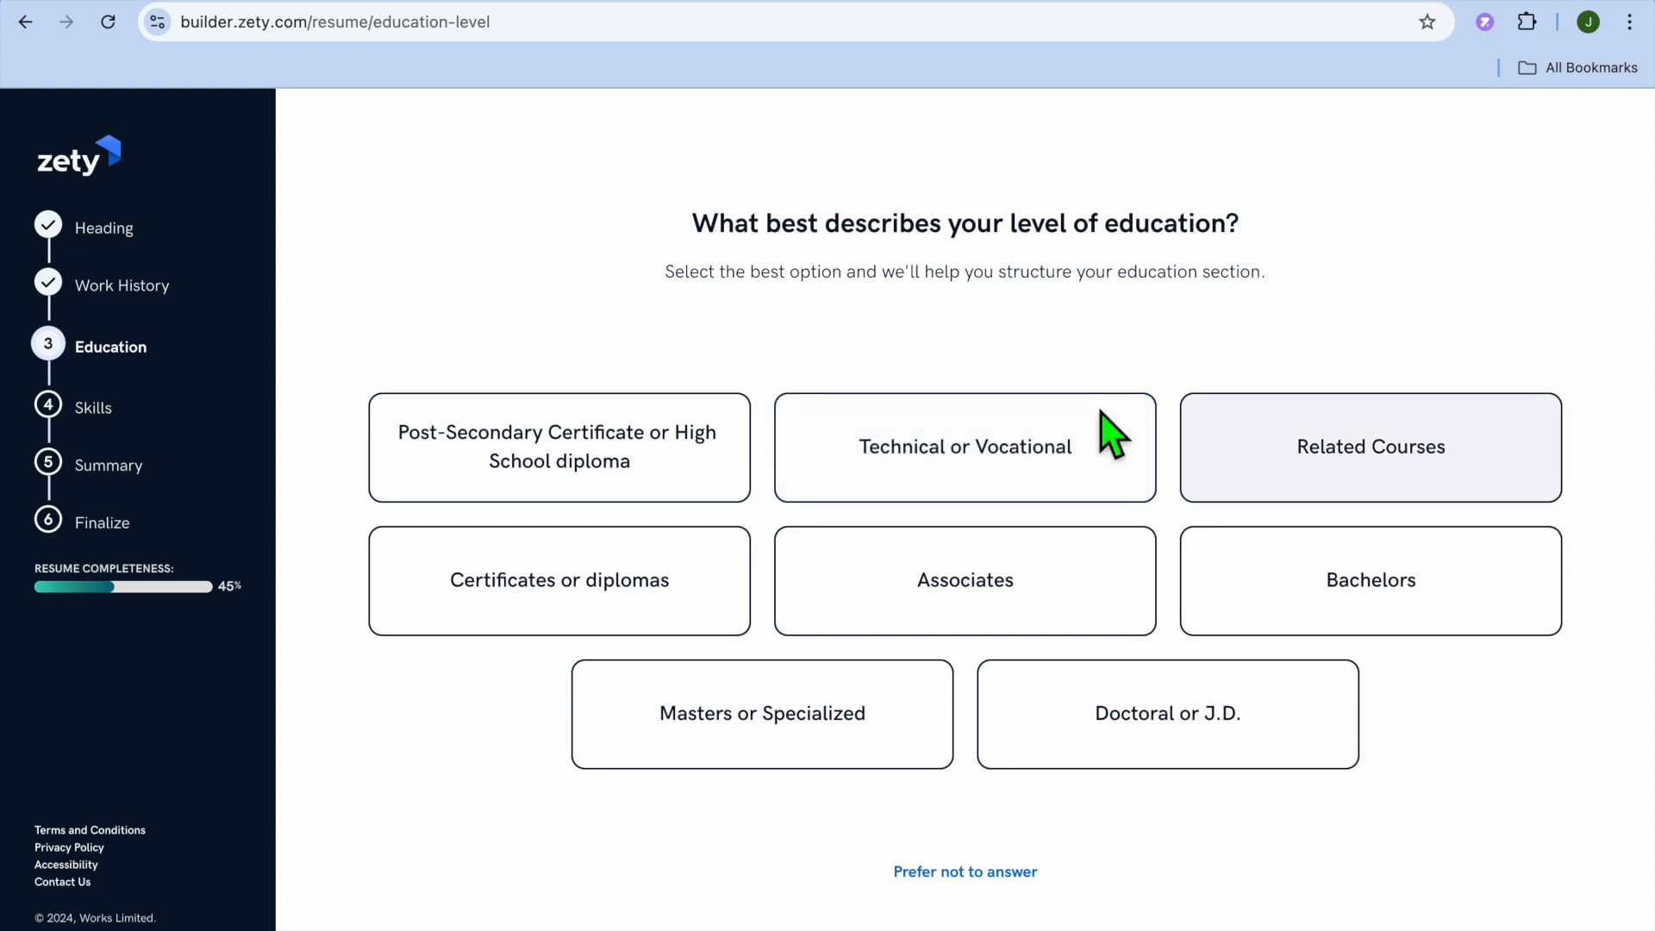
Answer the education level question with Prefer not to answer and move on to Skills, leaving the education details blank.
click(991, 577)
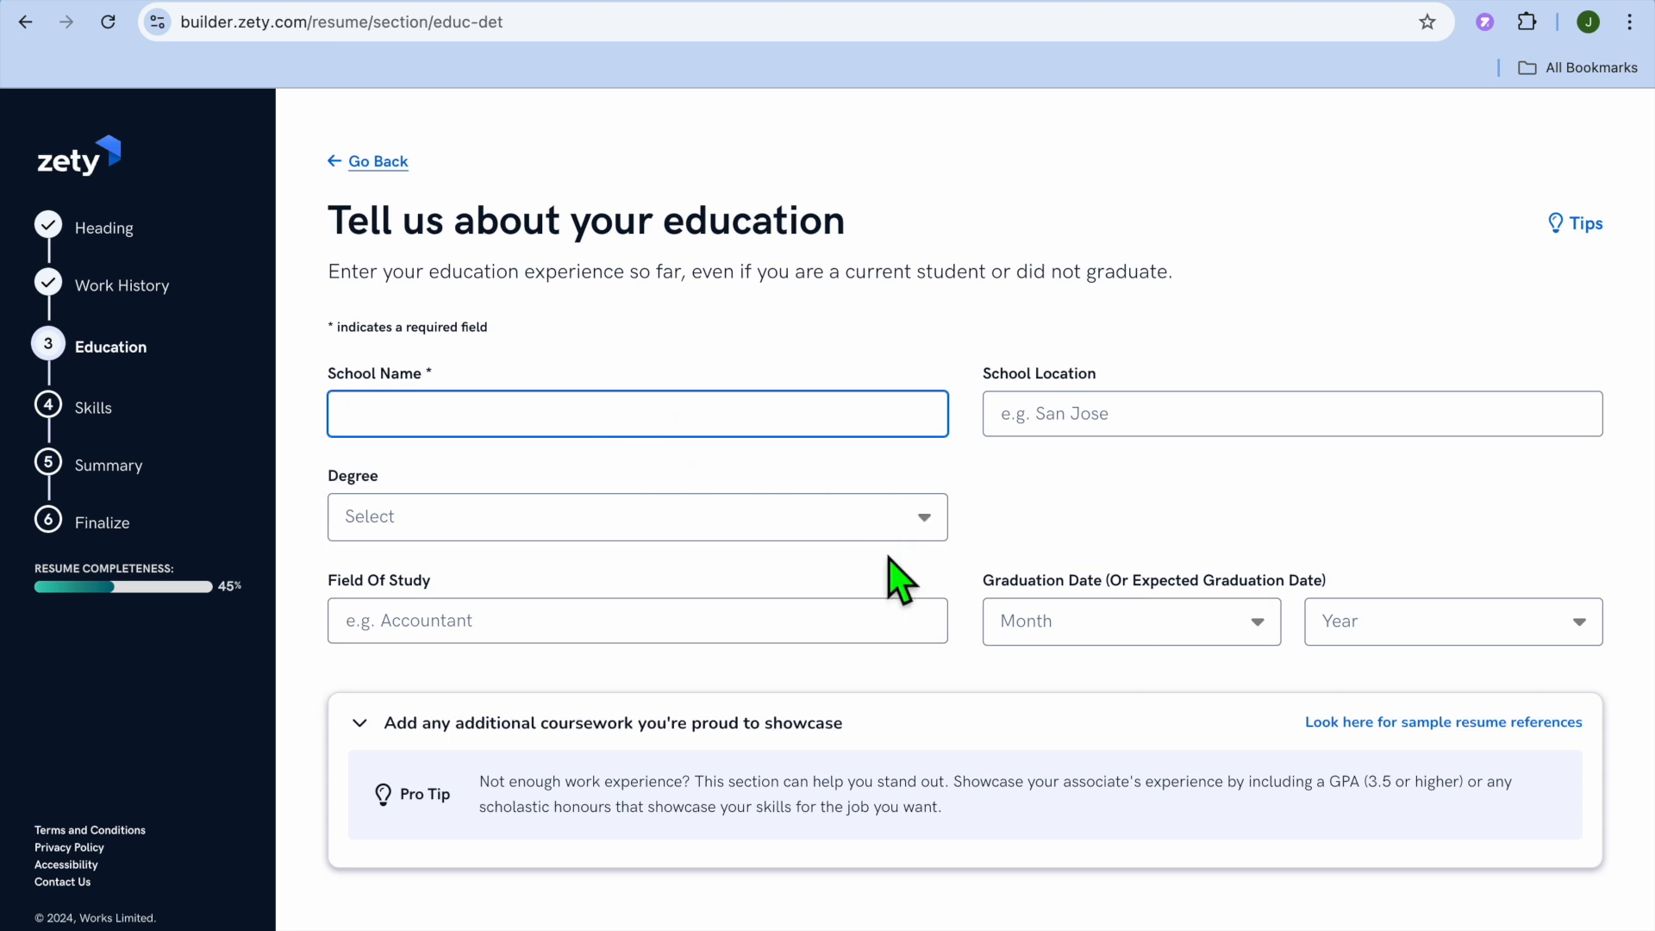
click(338, 161)
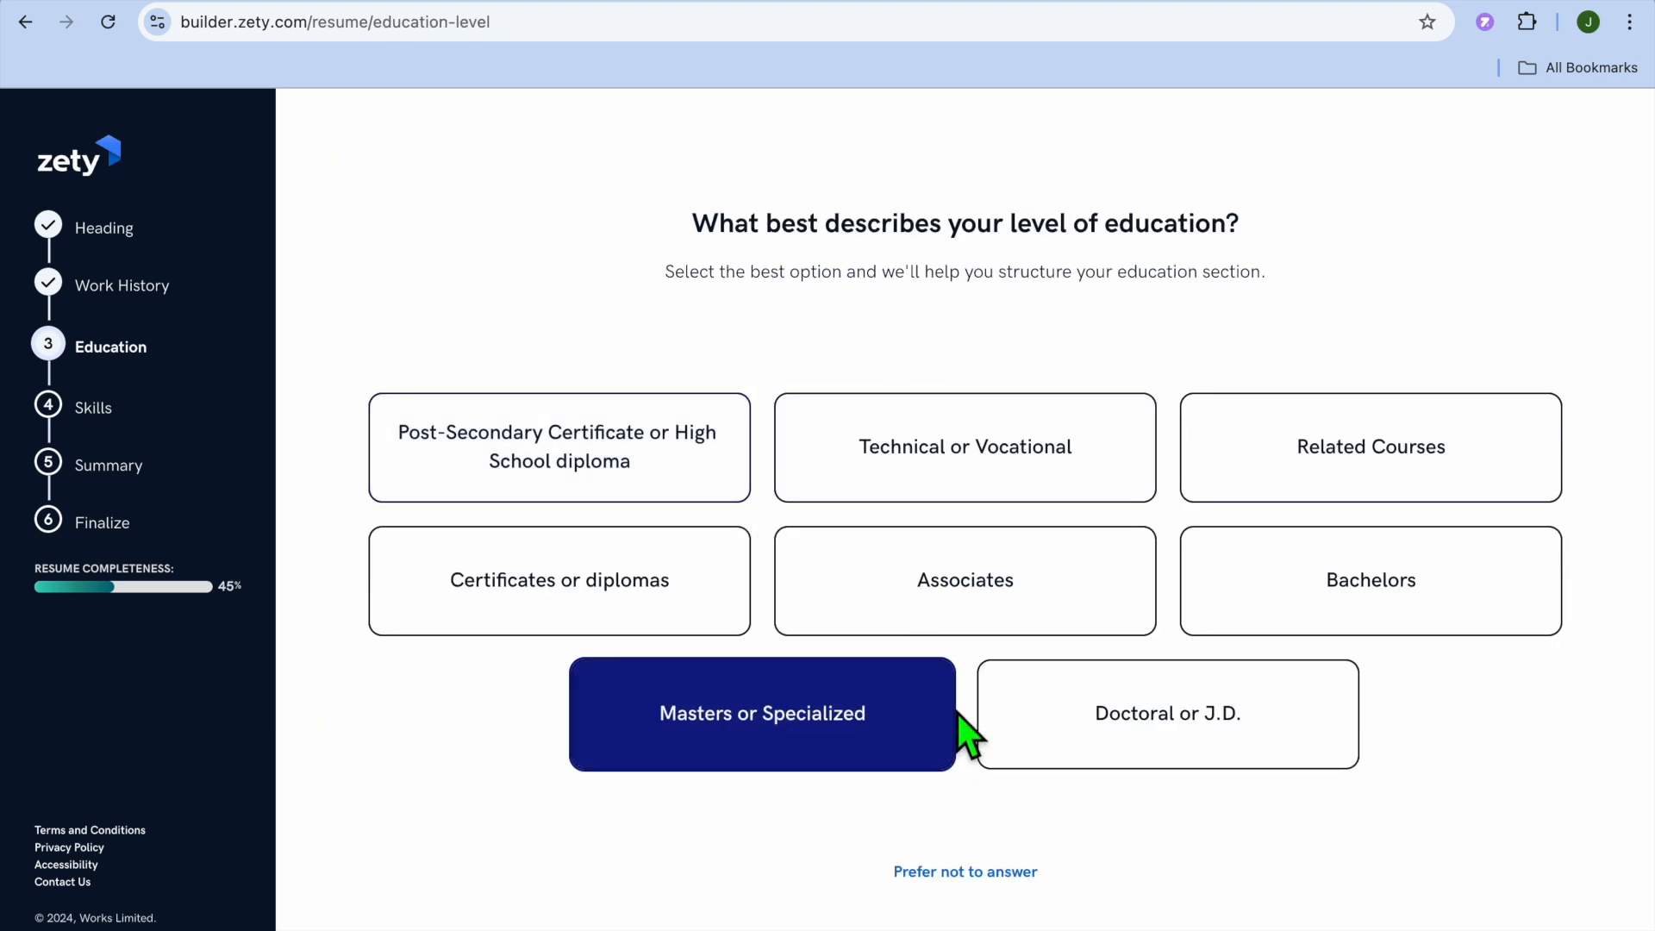
click(1000, 873)
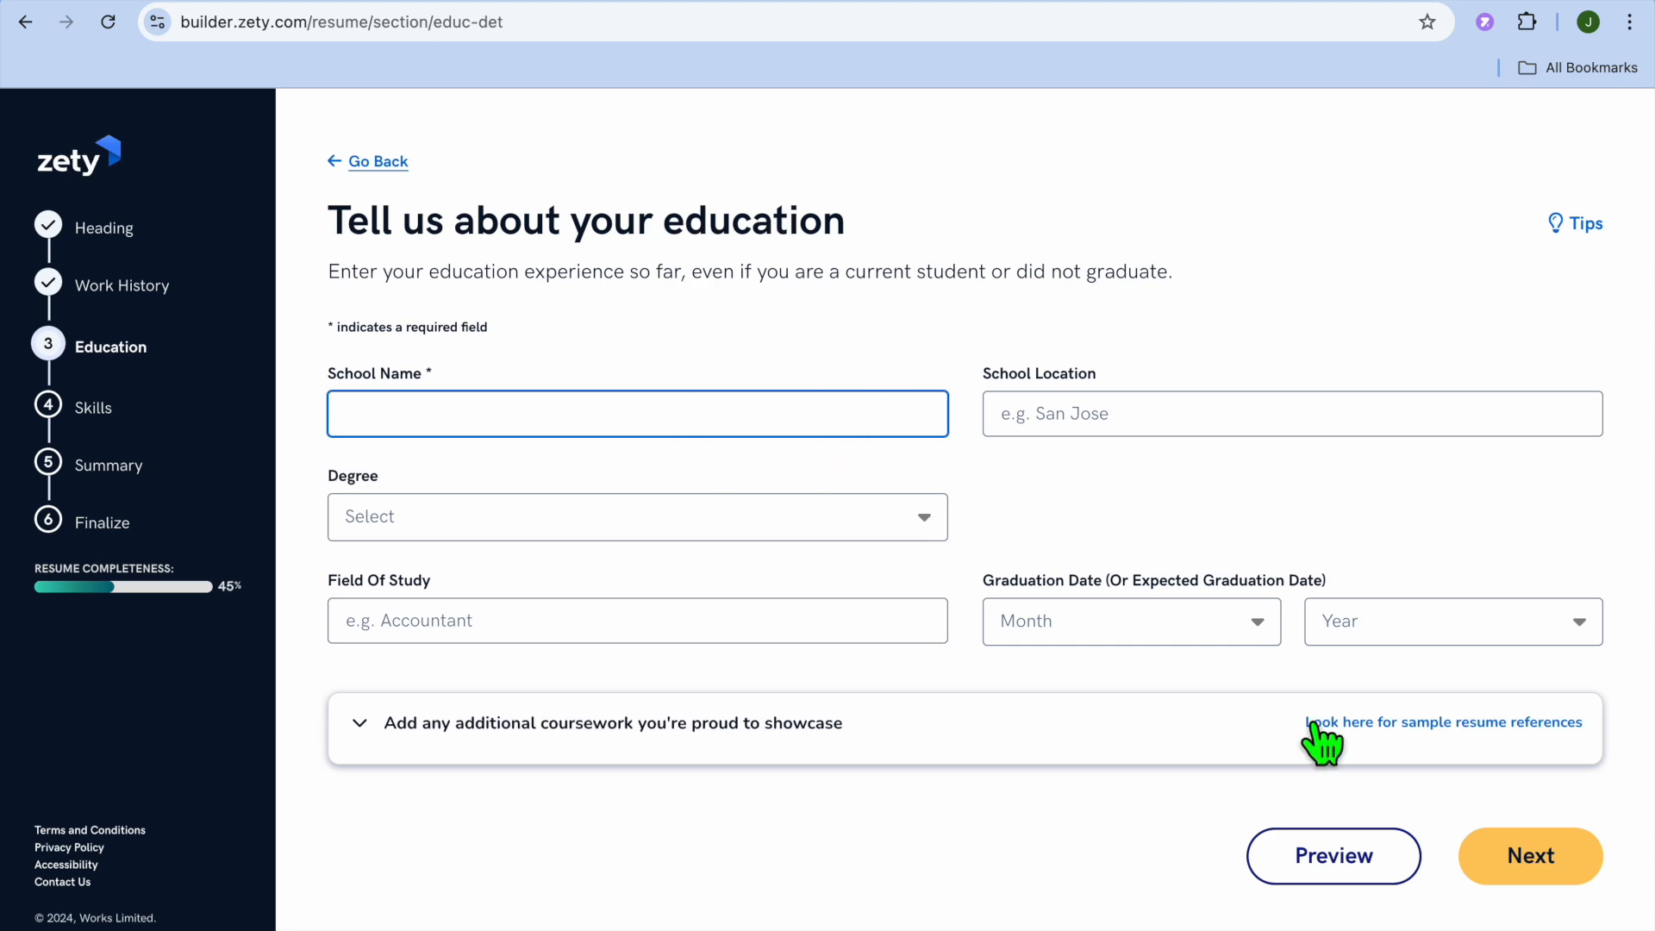
click(1526, 866)
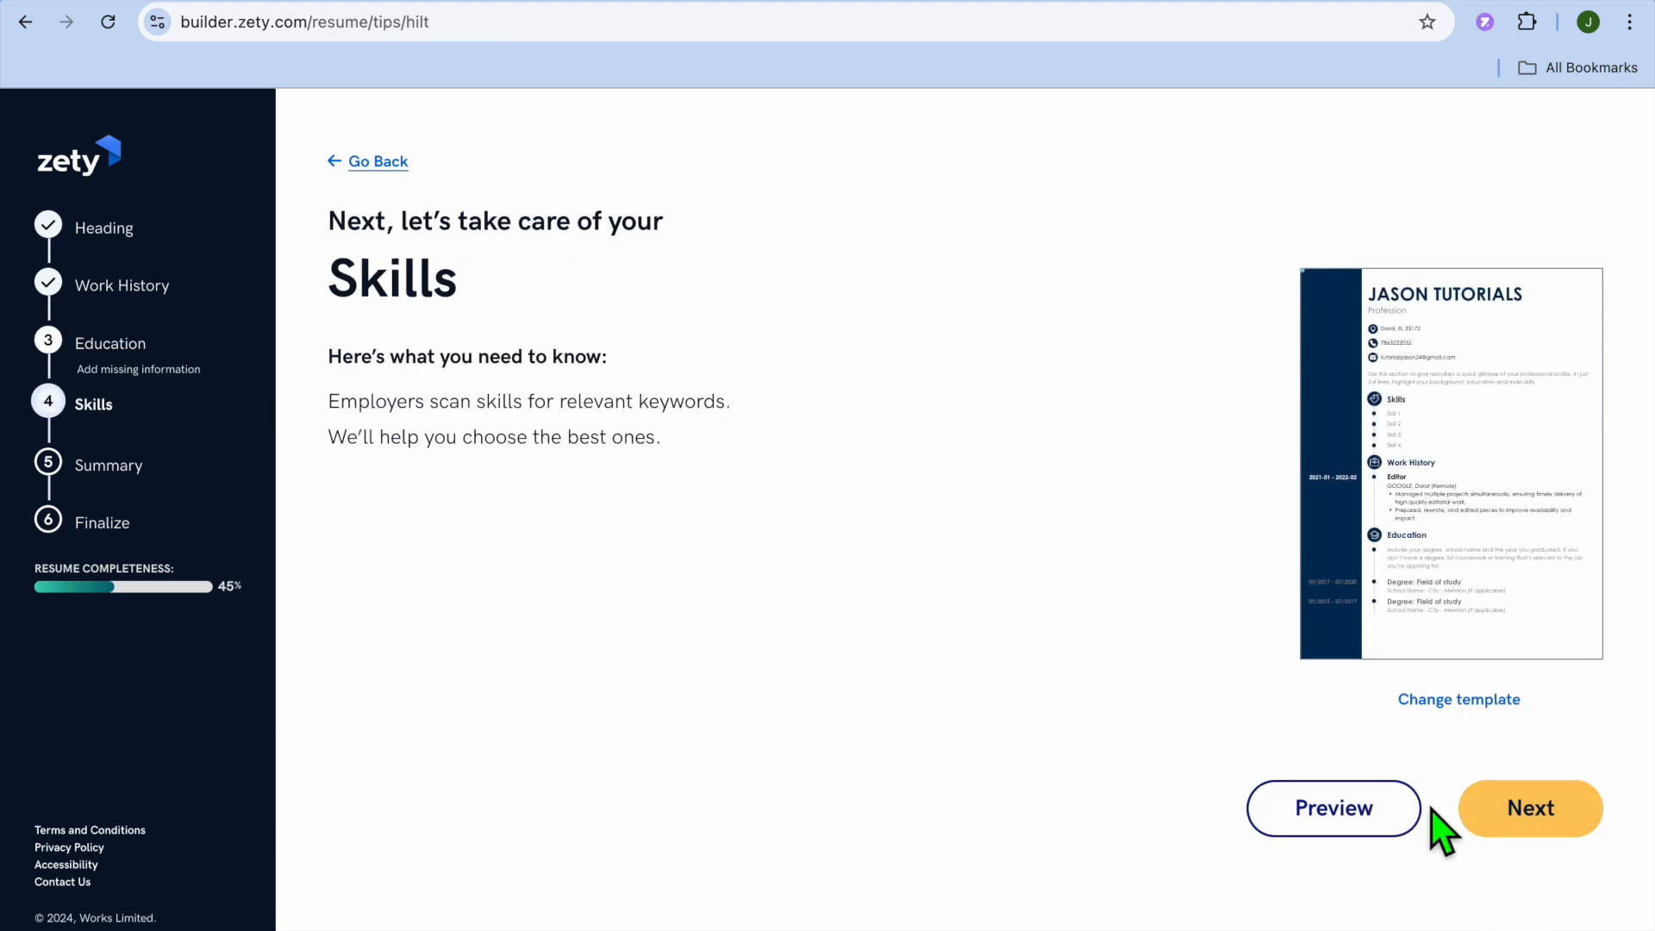
Dismiss the top skills offer, add Editing skills, Editing and proofreading, Video Editing, Research and Document Proofreading individually, and continue to the summary.
click(1534, 815)
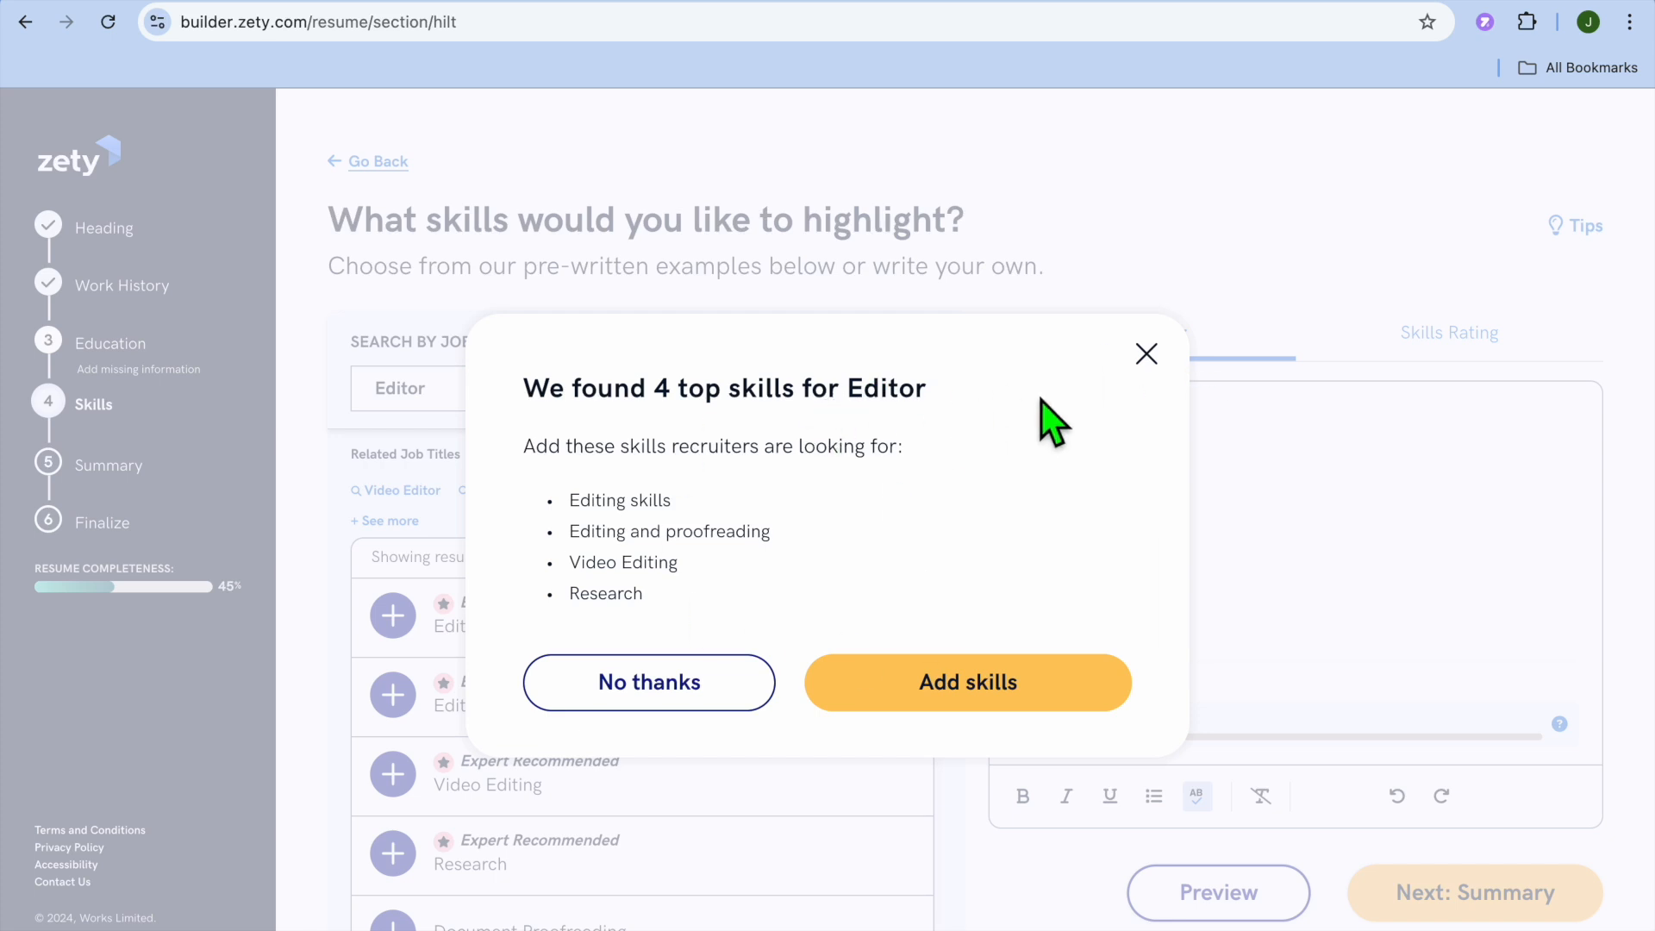
click(1151, 351)
click(628, 628)
click(550, 703)
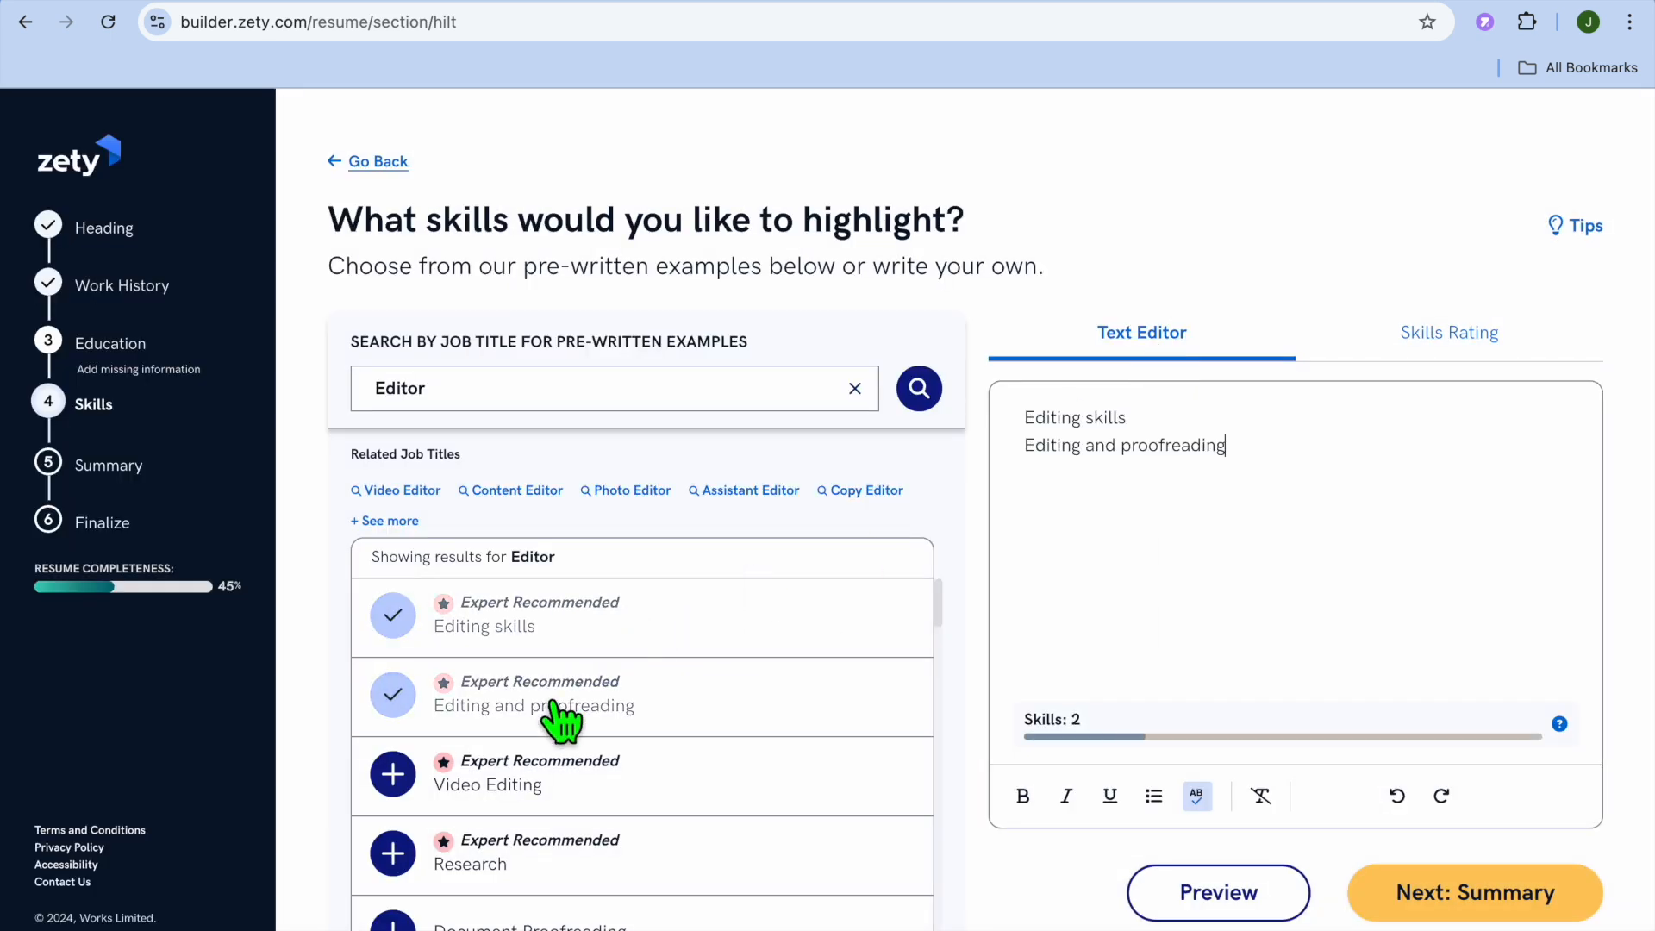
click(556, 798)
click(532, 881)
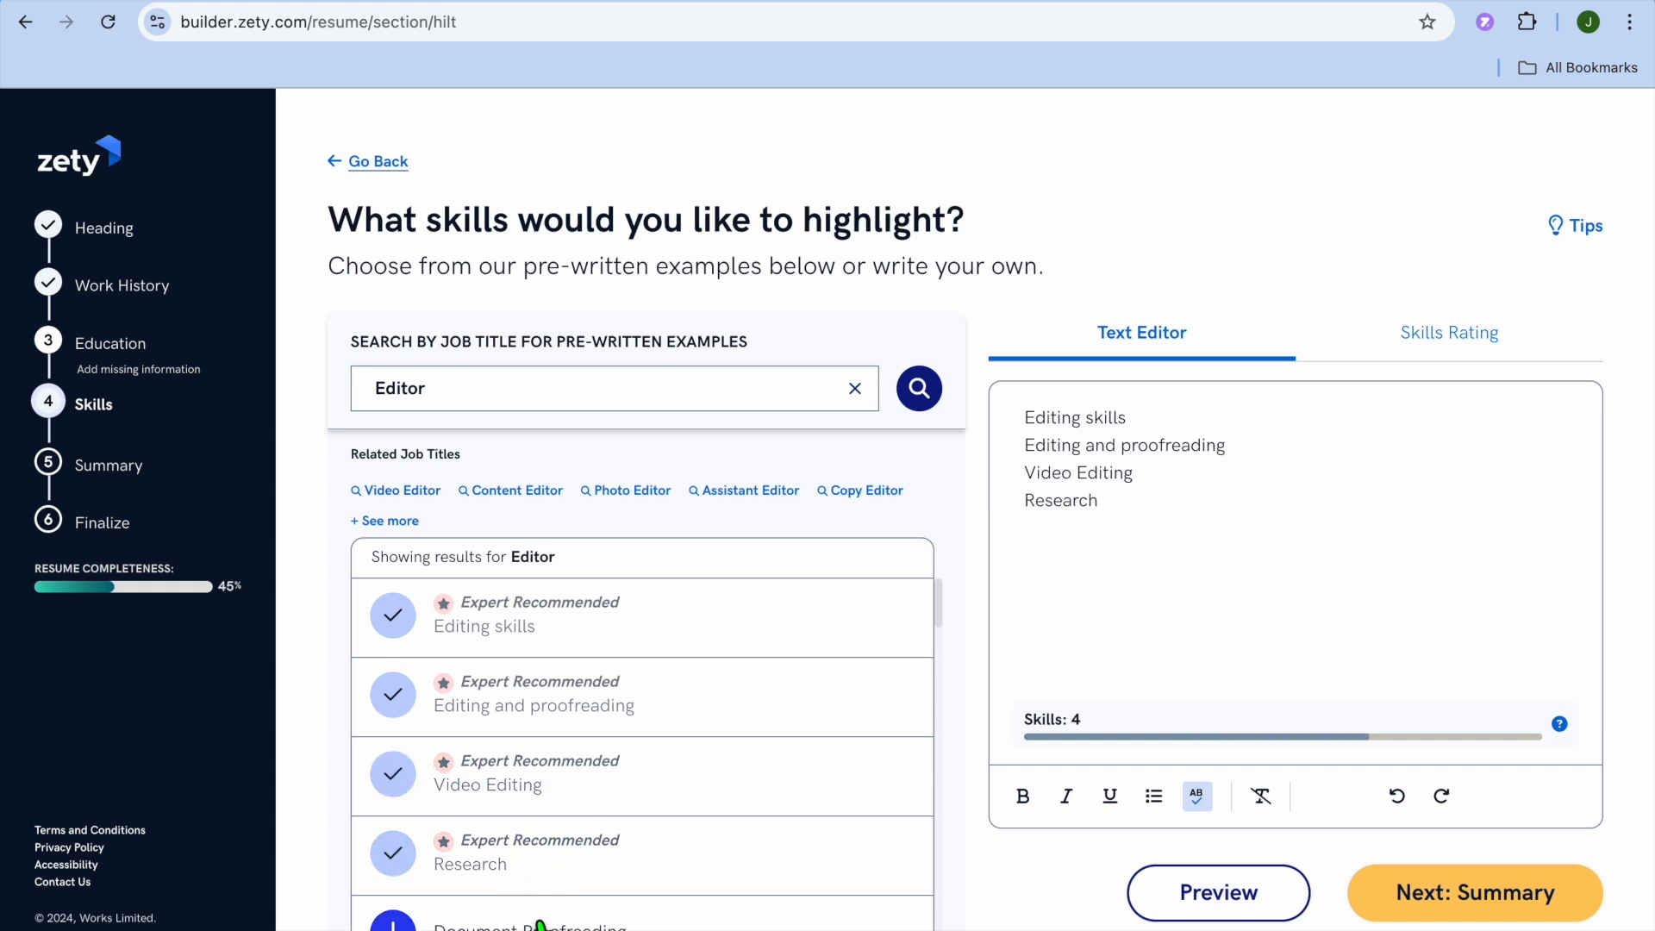
click(540, 925)
click(1476, 901)
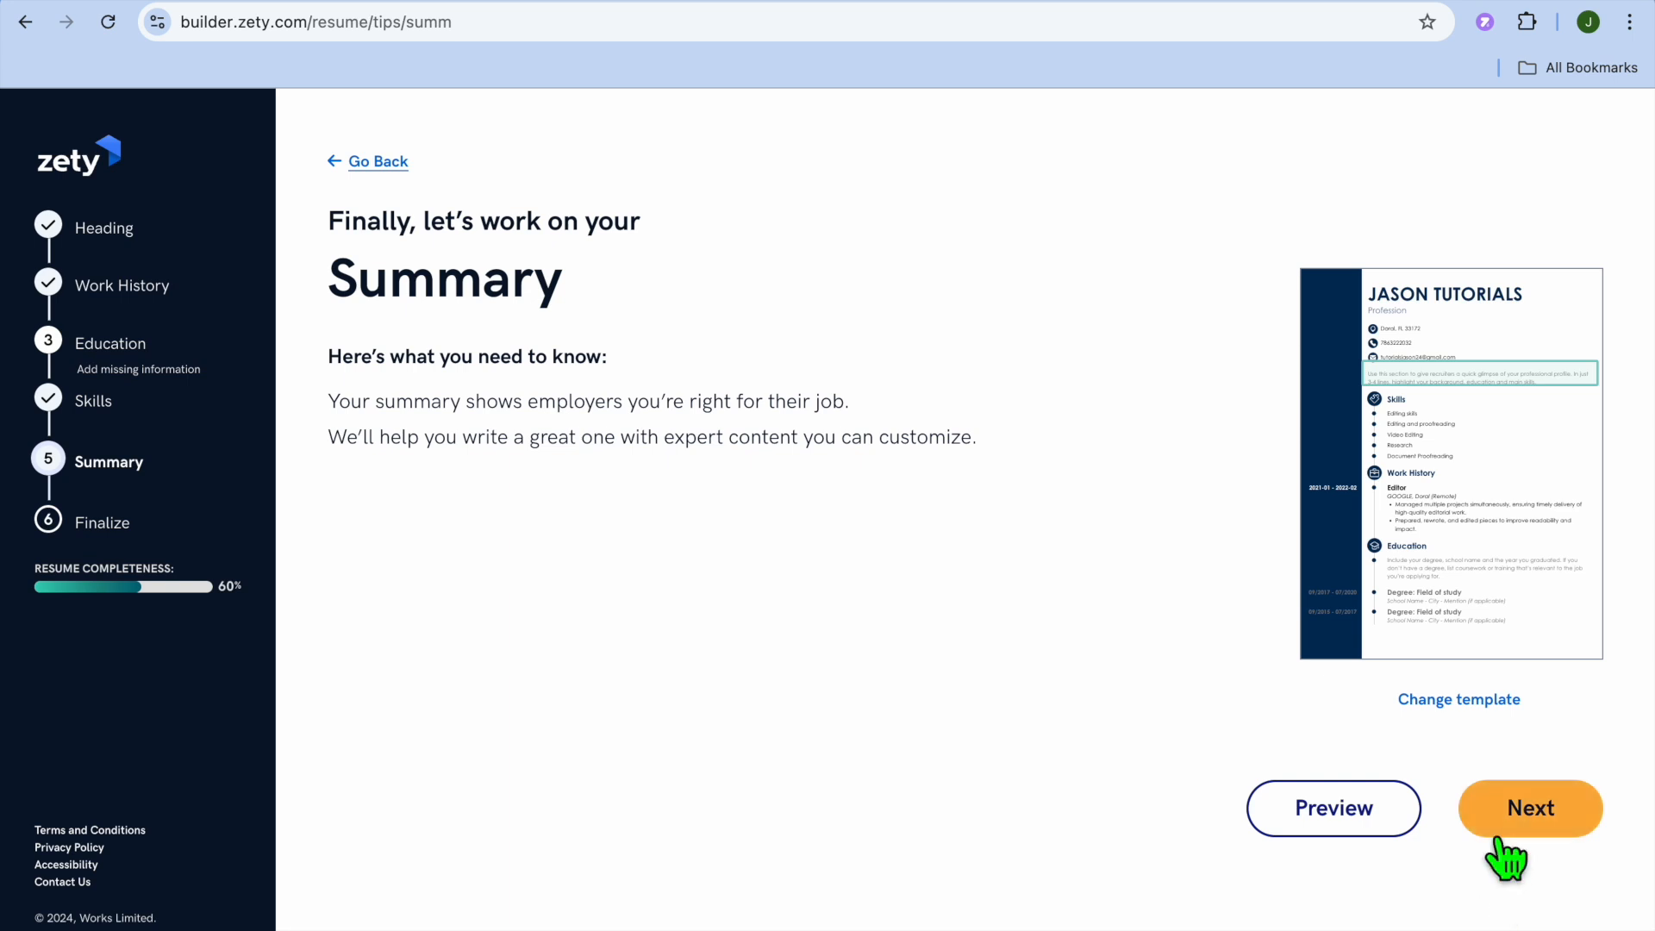
Dismiss the professional summary ideas offer and add the first three pre-written Editor examples to the summary text.
click(1524, 807)
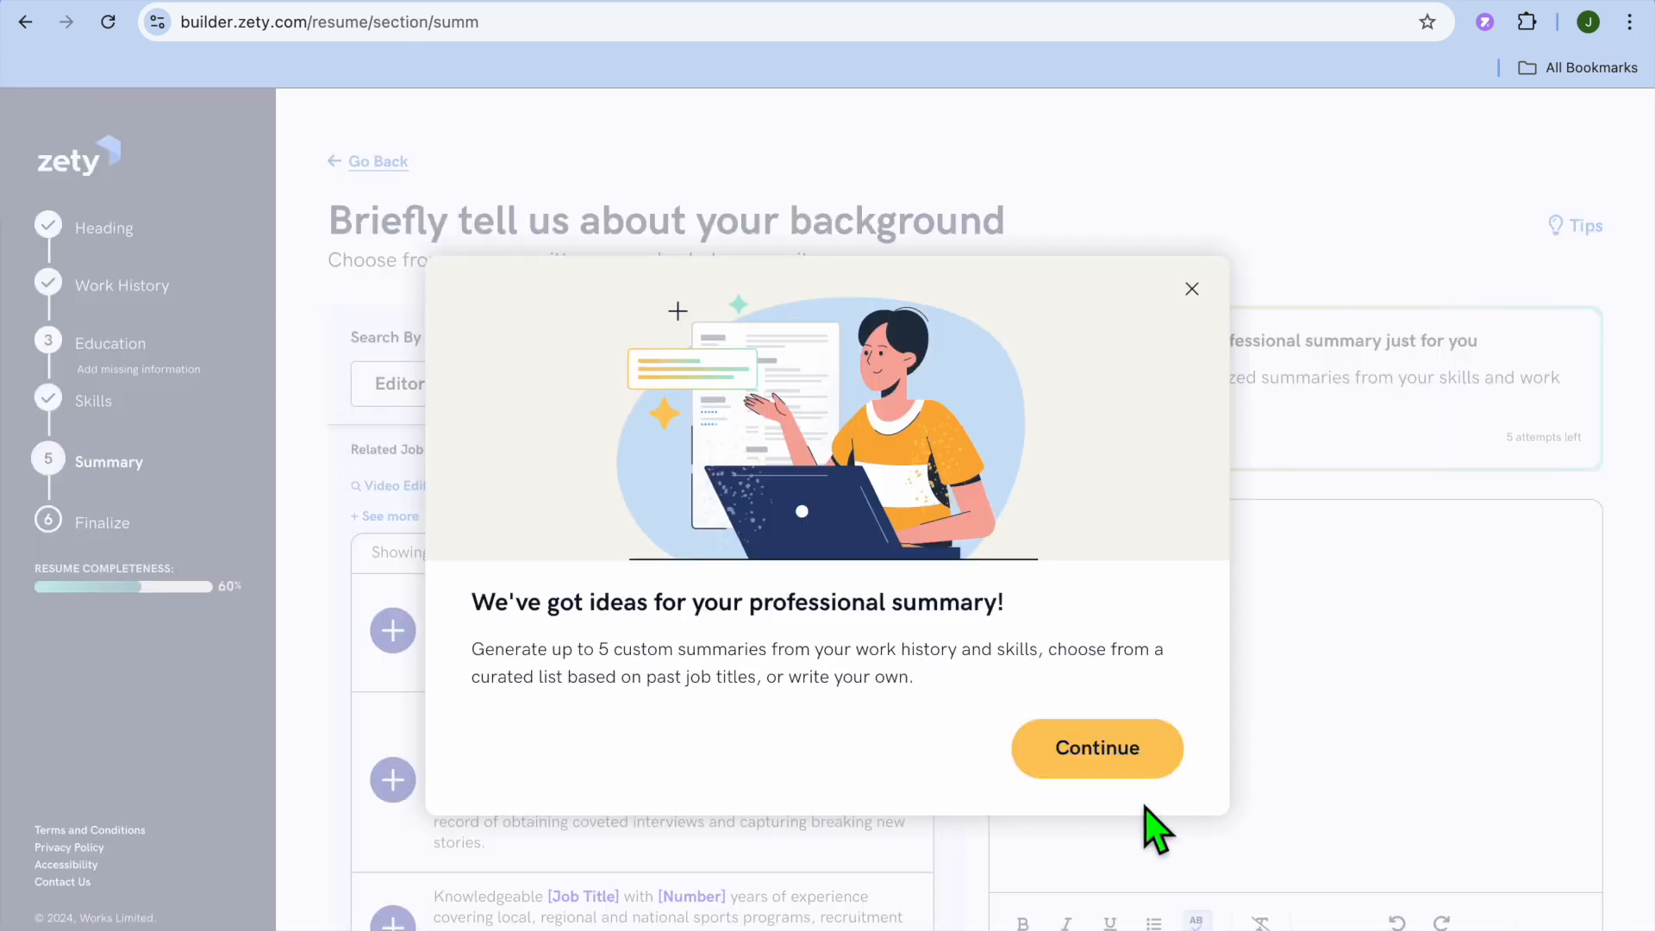
click(1194, 291)
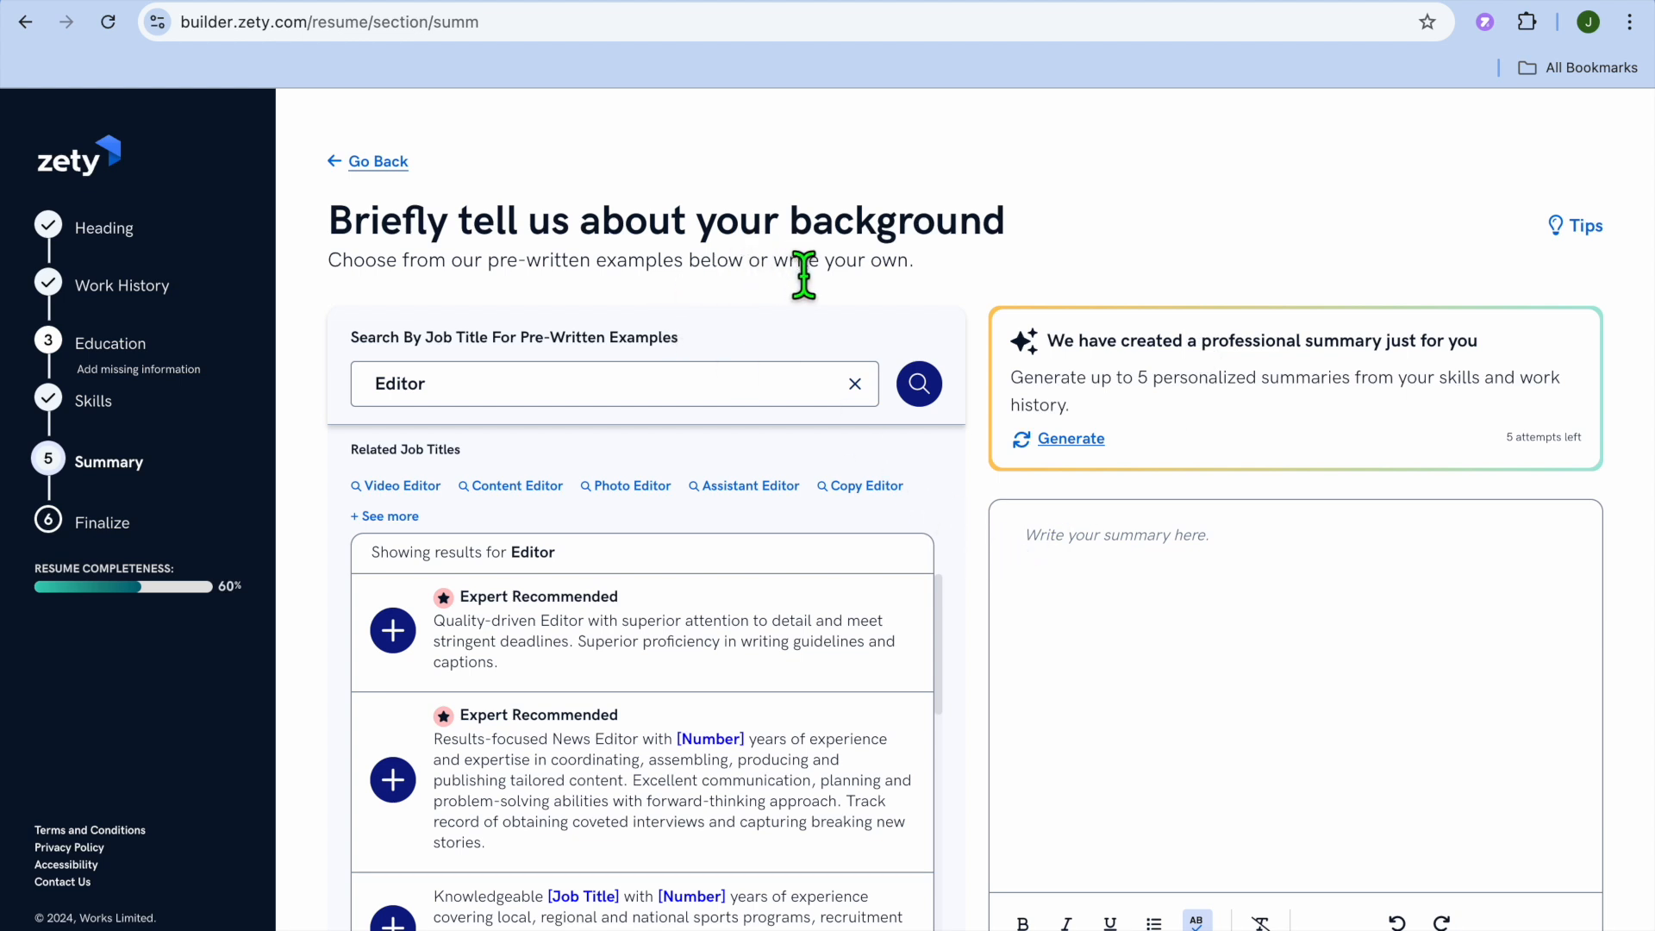
click(393, 631)
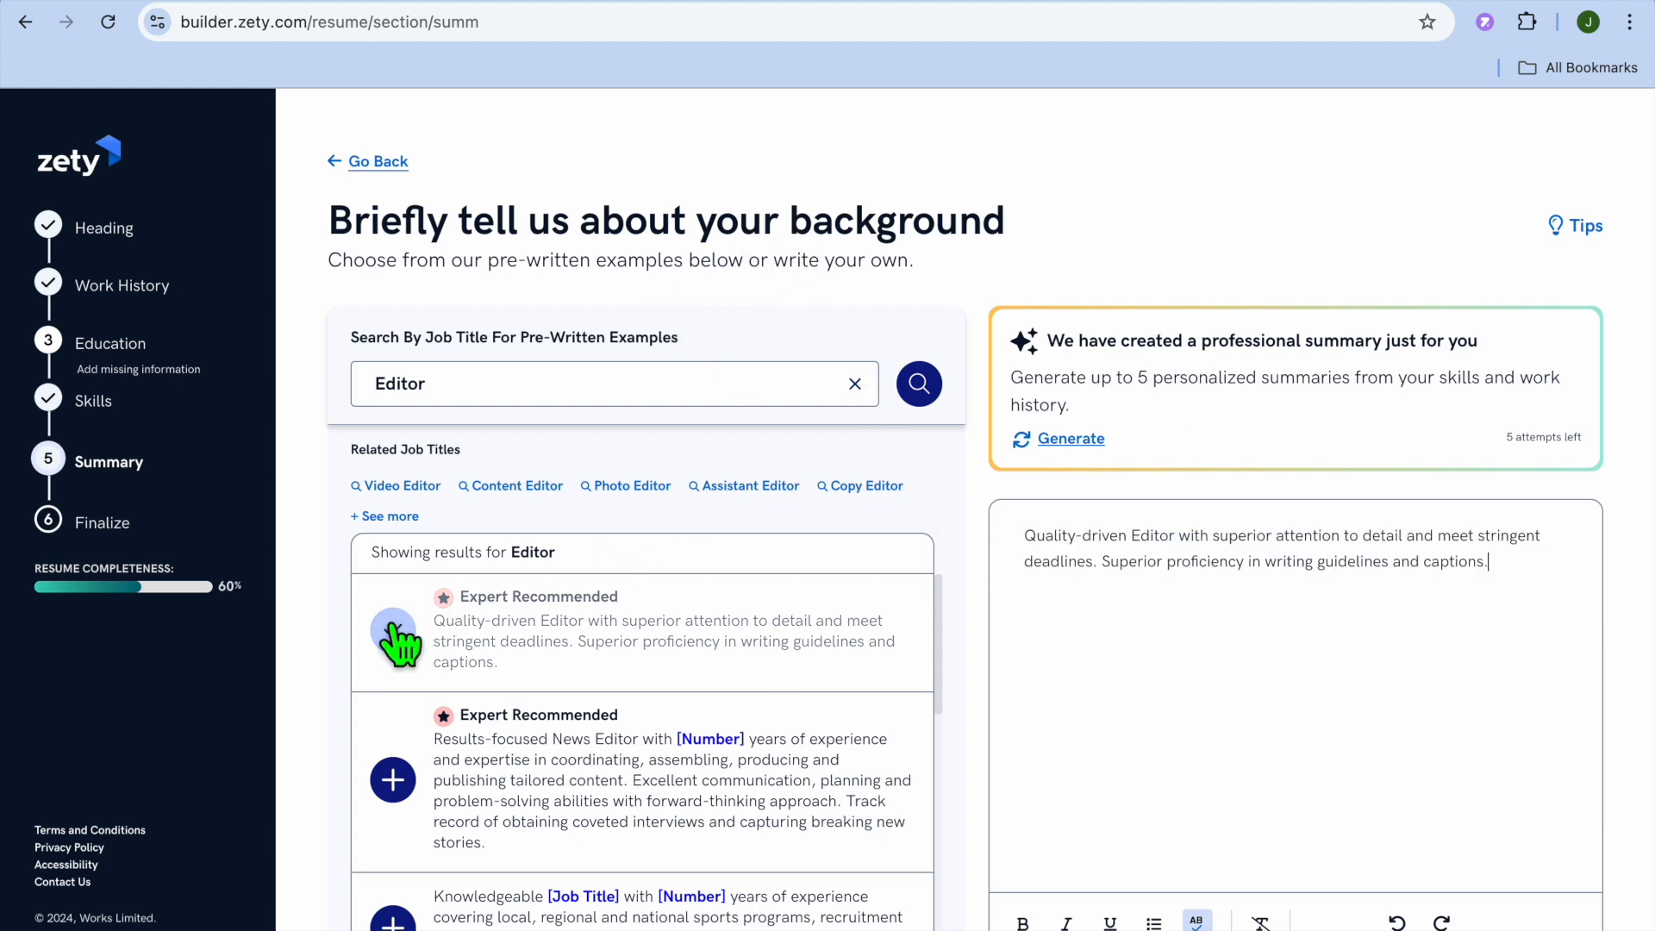
click(393, 779)
click(393, 919)
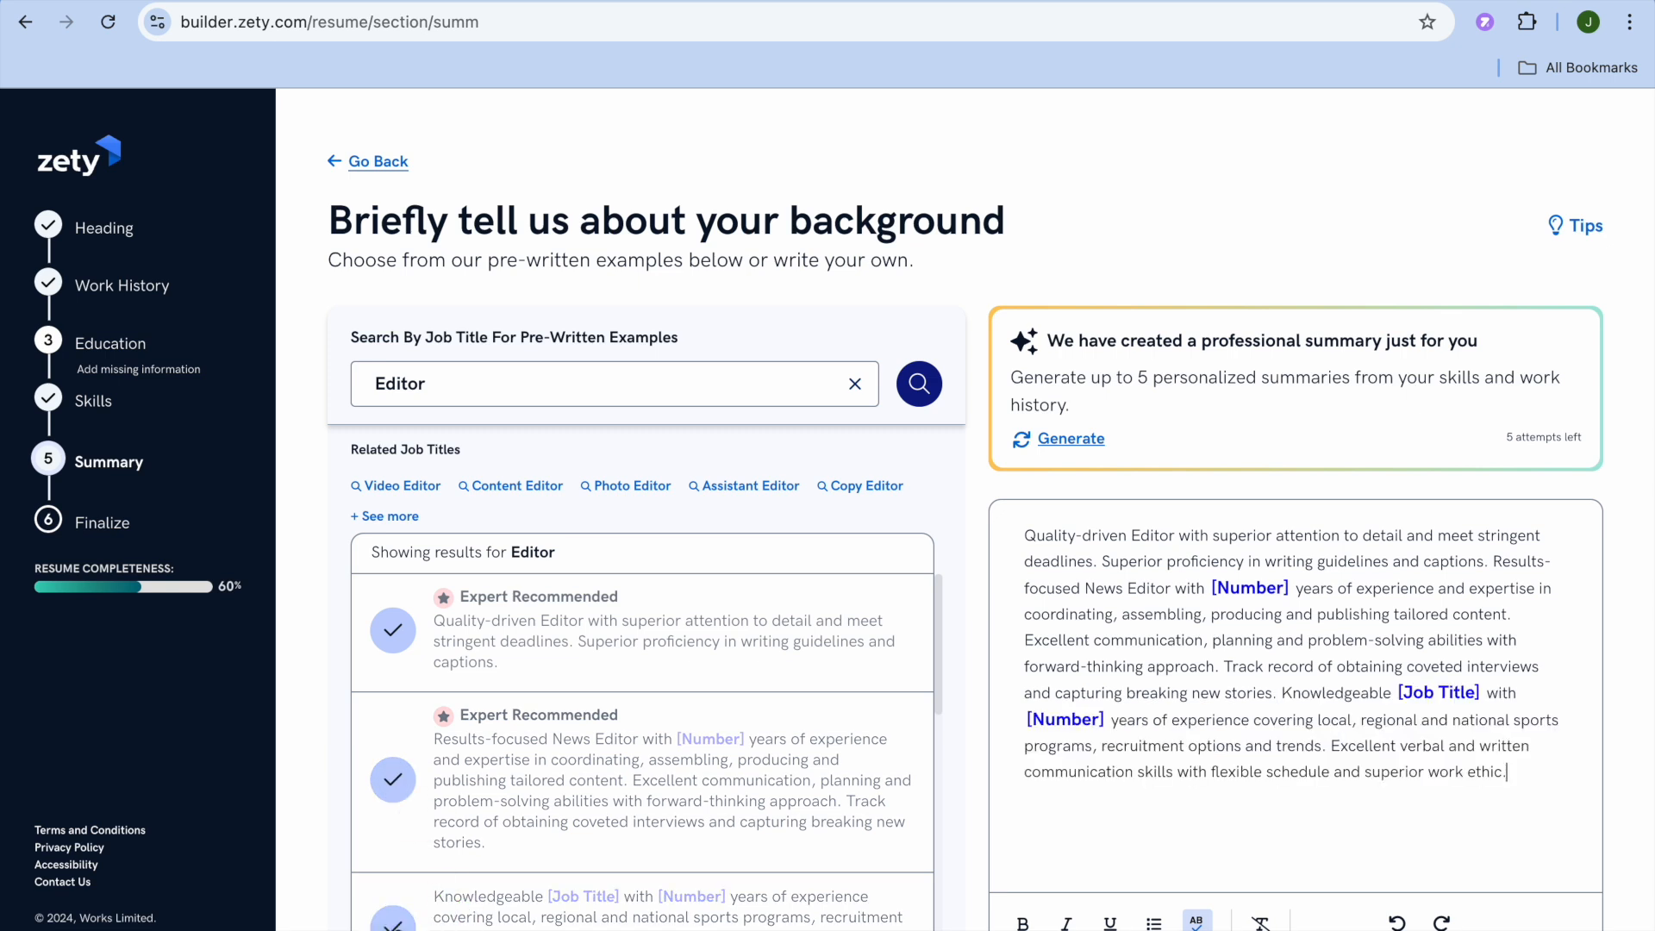
Select the summary's [Number] placeholder after [Job Title] and add the Hardworking News Editor and Talented Managing Editor examples.
scroll(635, 871, down, 2)
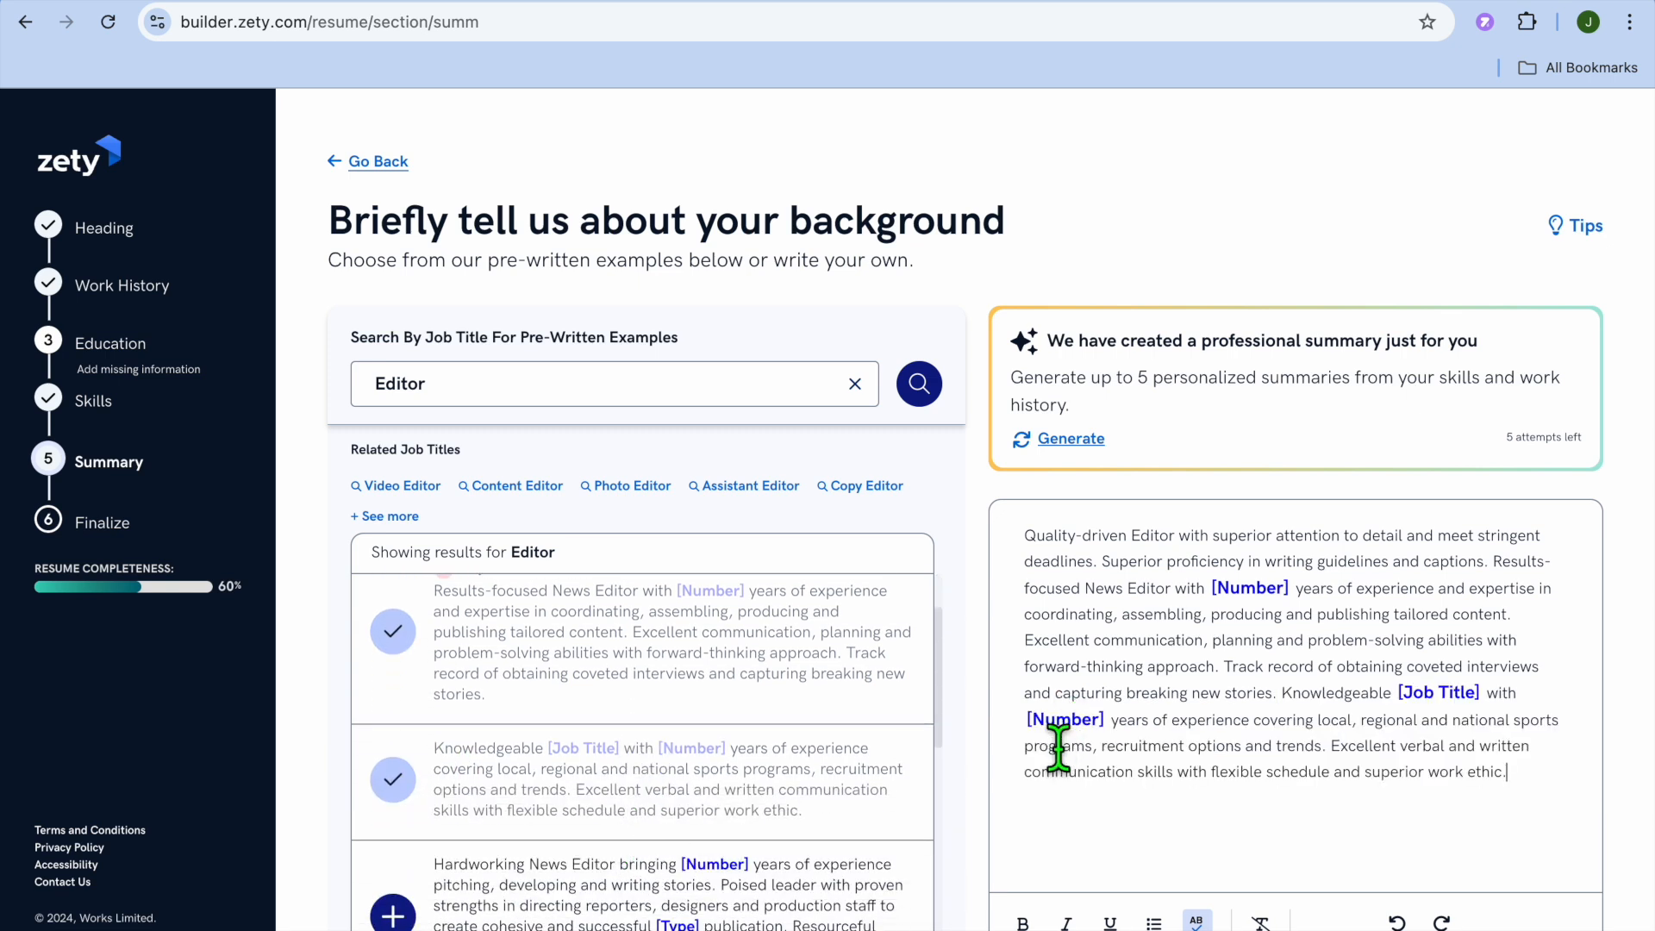
drag(1045, 735, 1106, 737)
scroll(642, 823, down, 2)
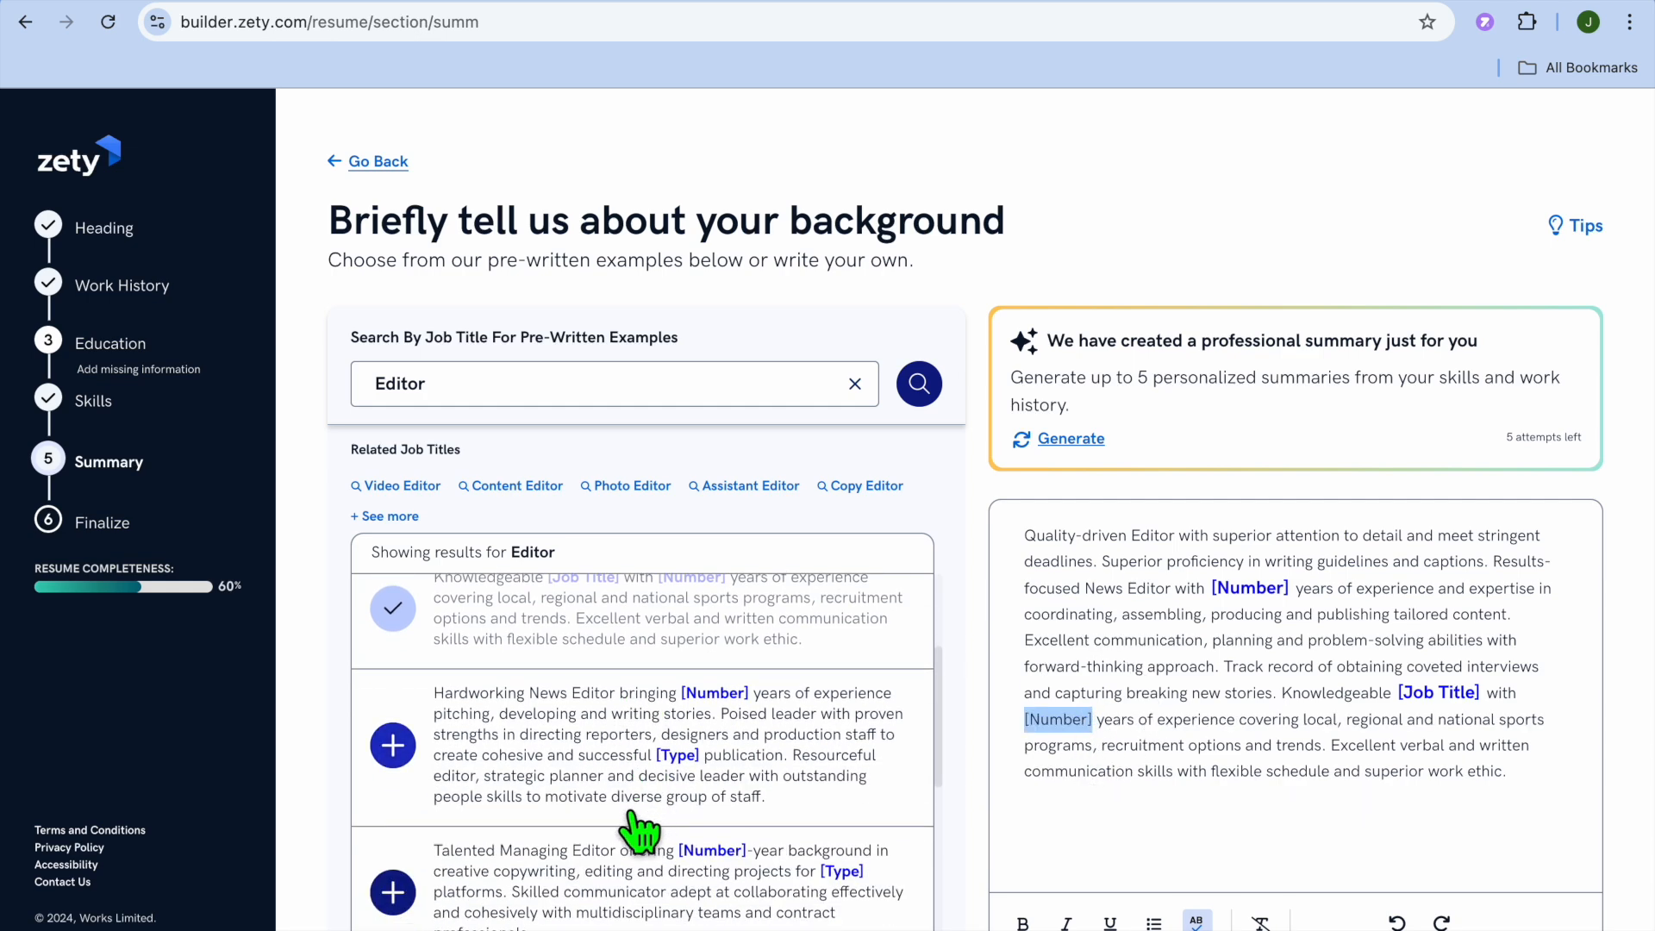
click(393, 747)
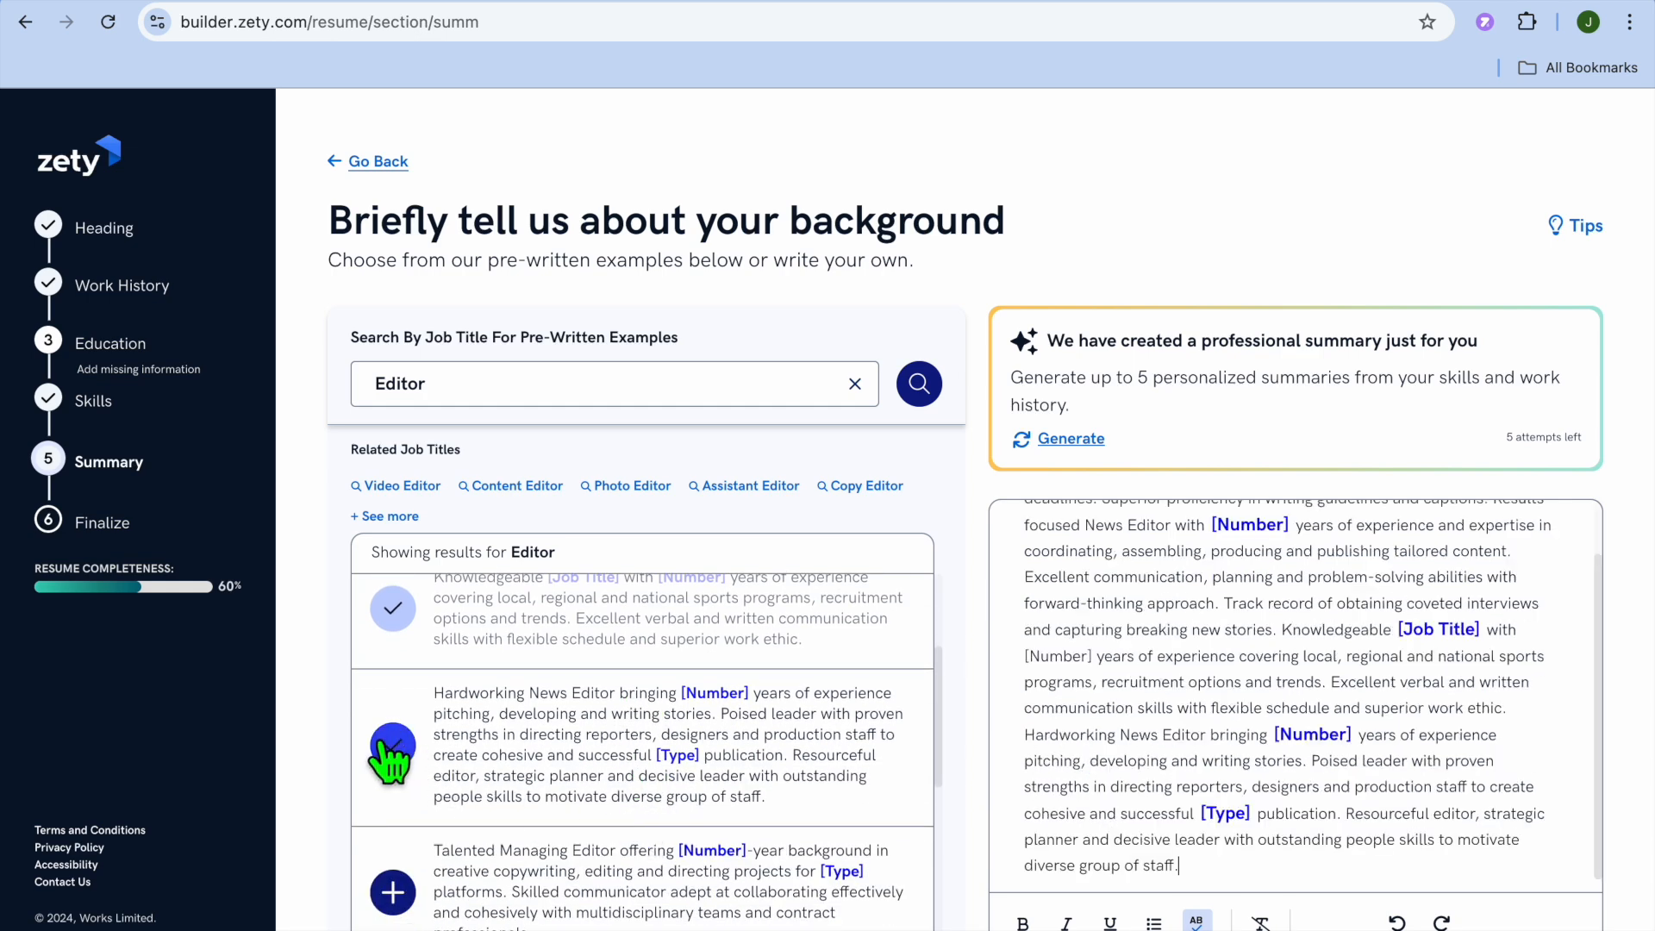
click(393, 896)
Finish the summary and continue past the optional extra sections without adding any.
scroll(845, 783, down, 4)
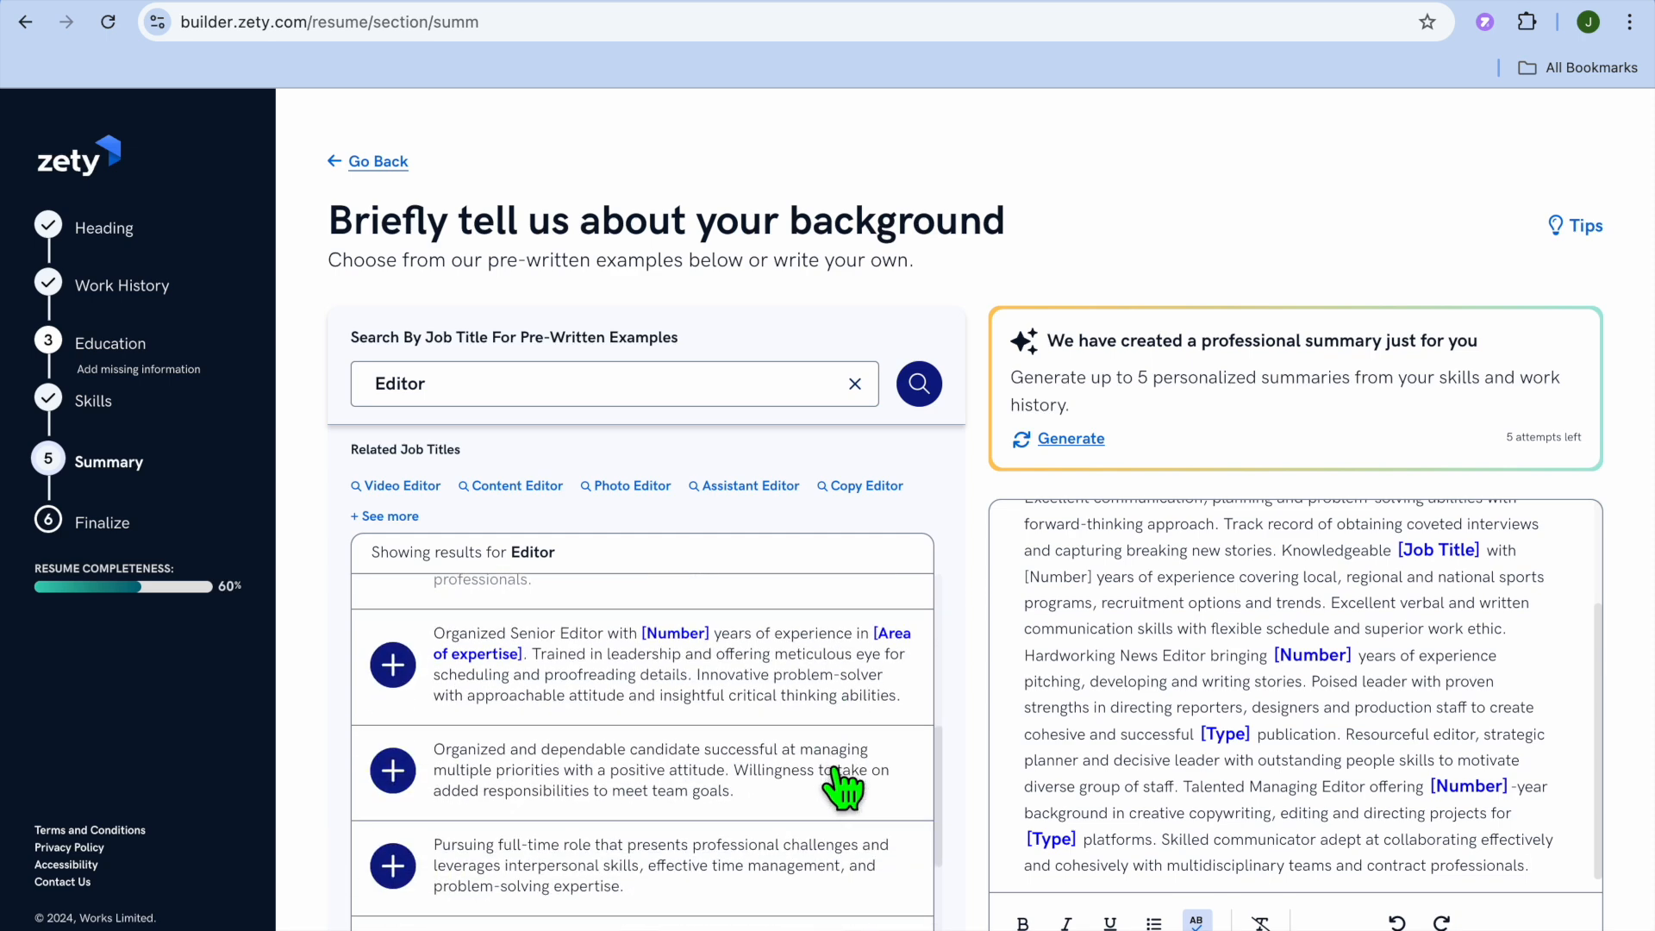
scroll(1155, 702, down, 3)
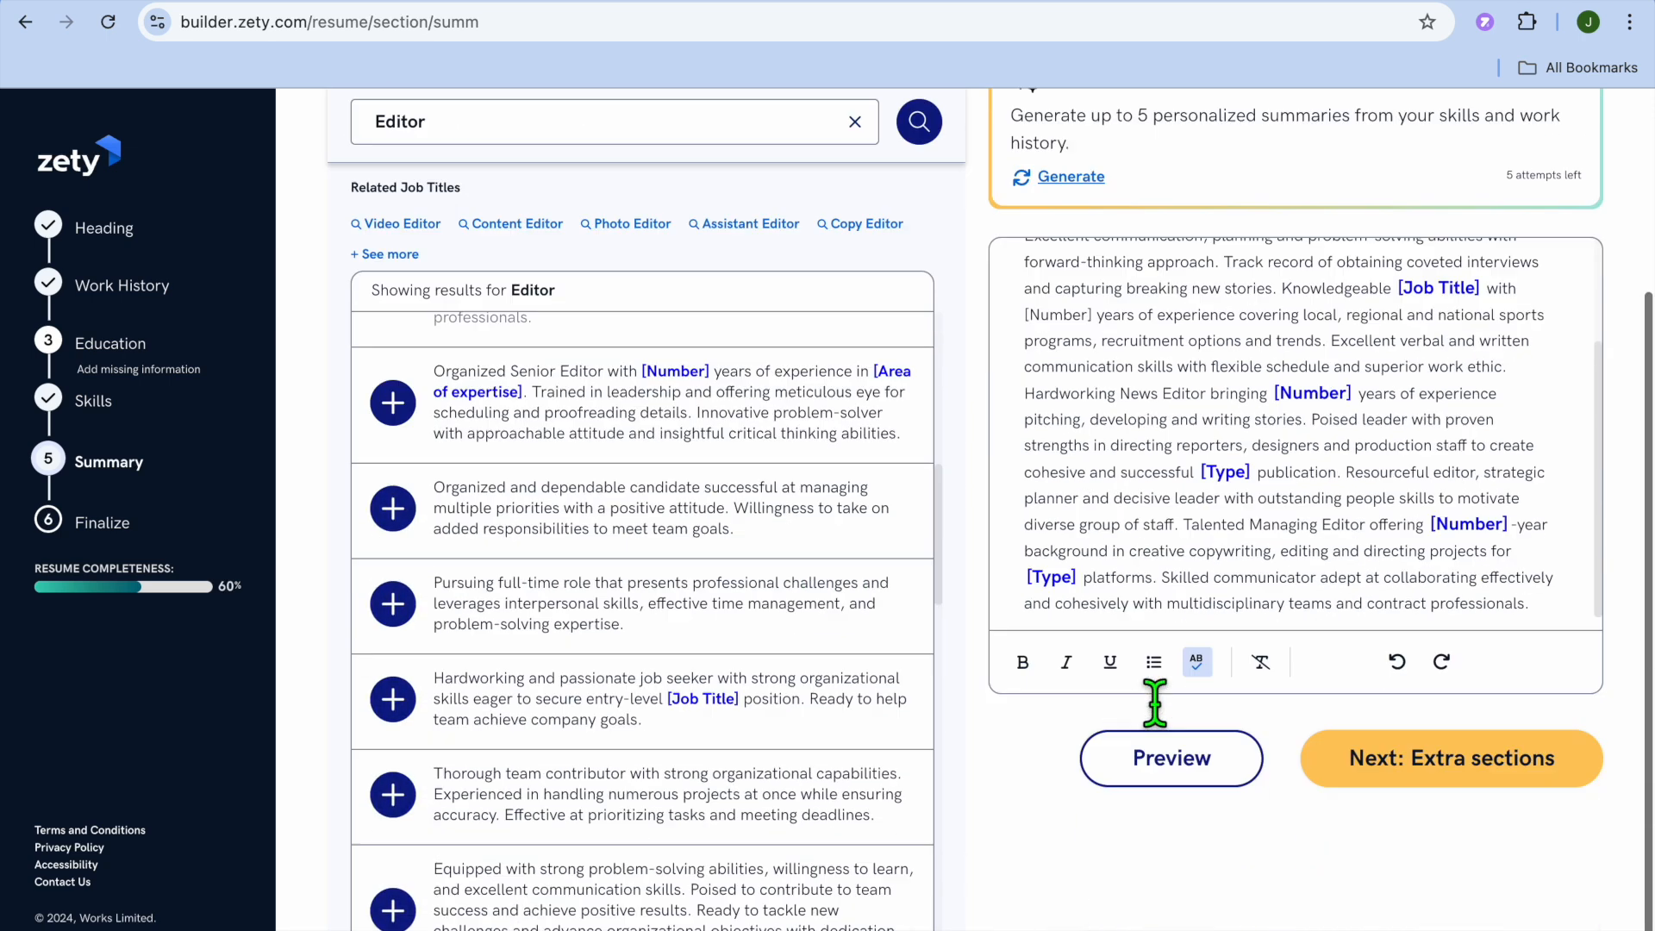
click(1404, 767)
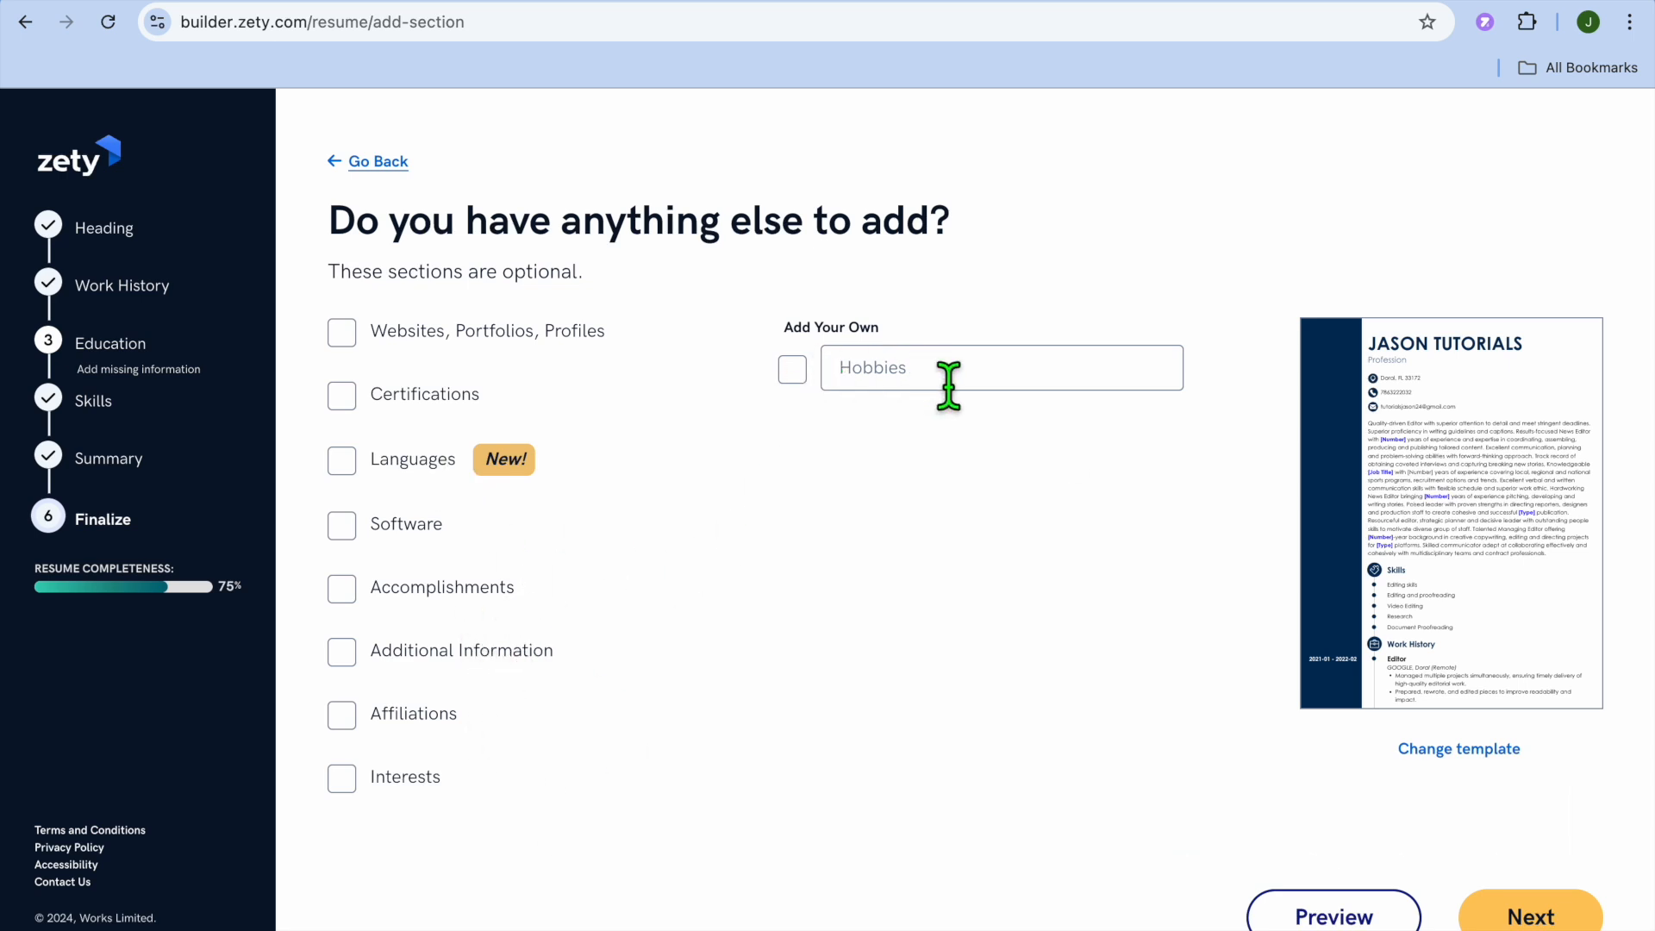
click(1521, 919)
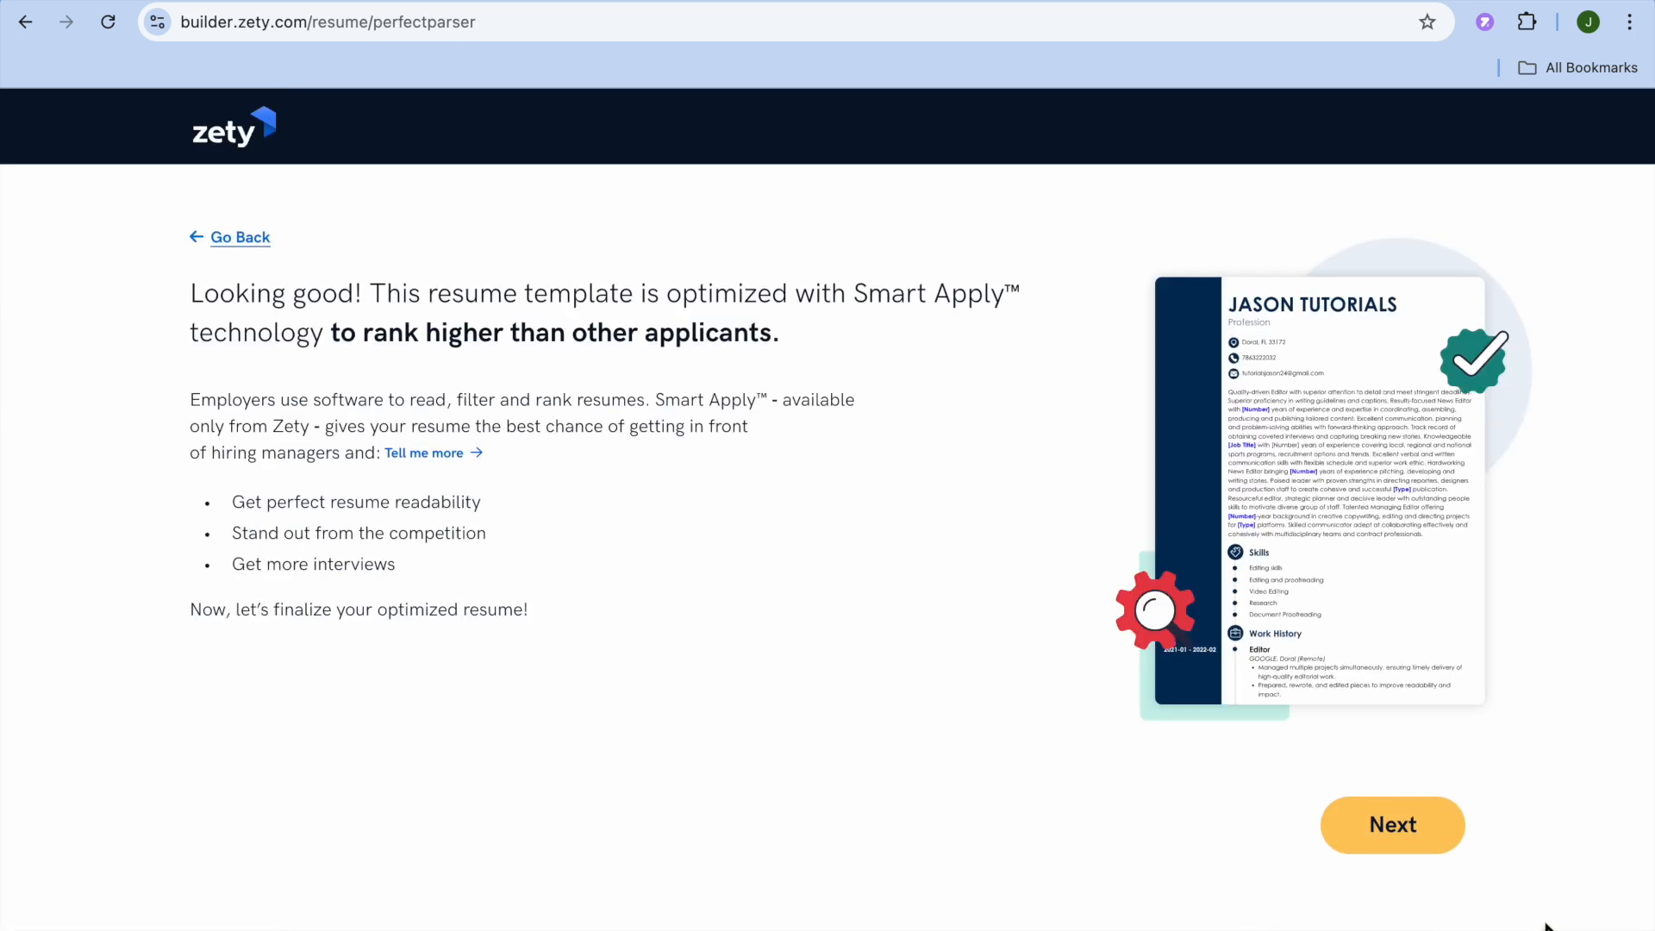
Continue past the template optimization page to the final resume editor and dismiss the congratulations message.
click(1405, 838)
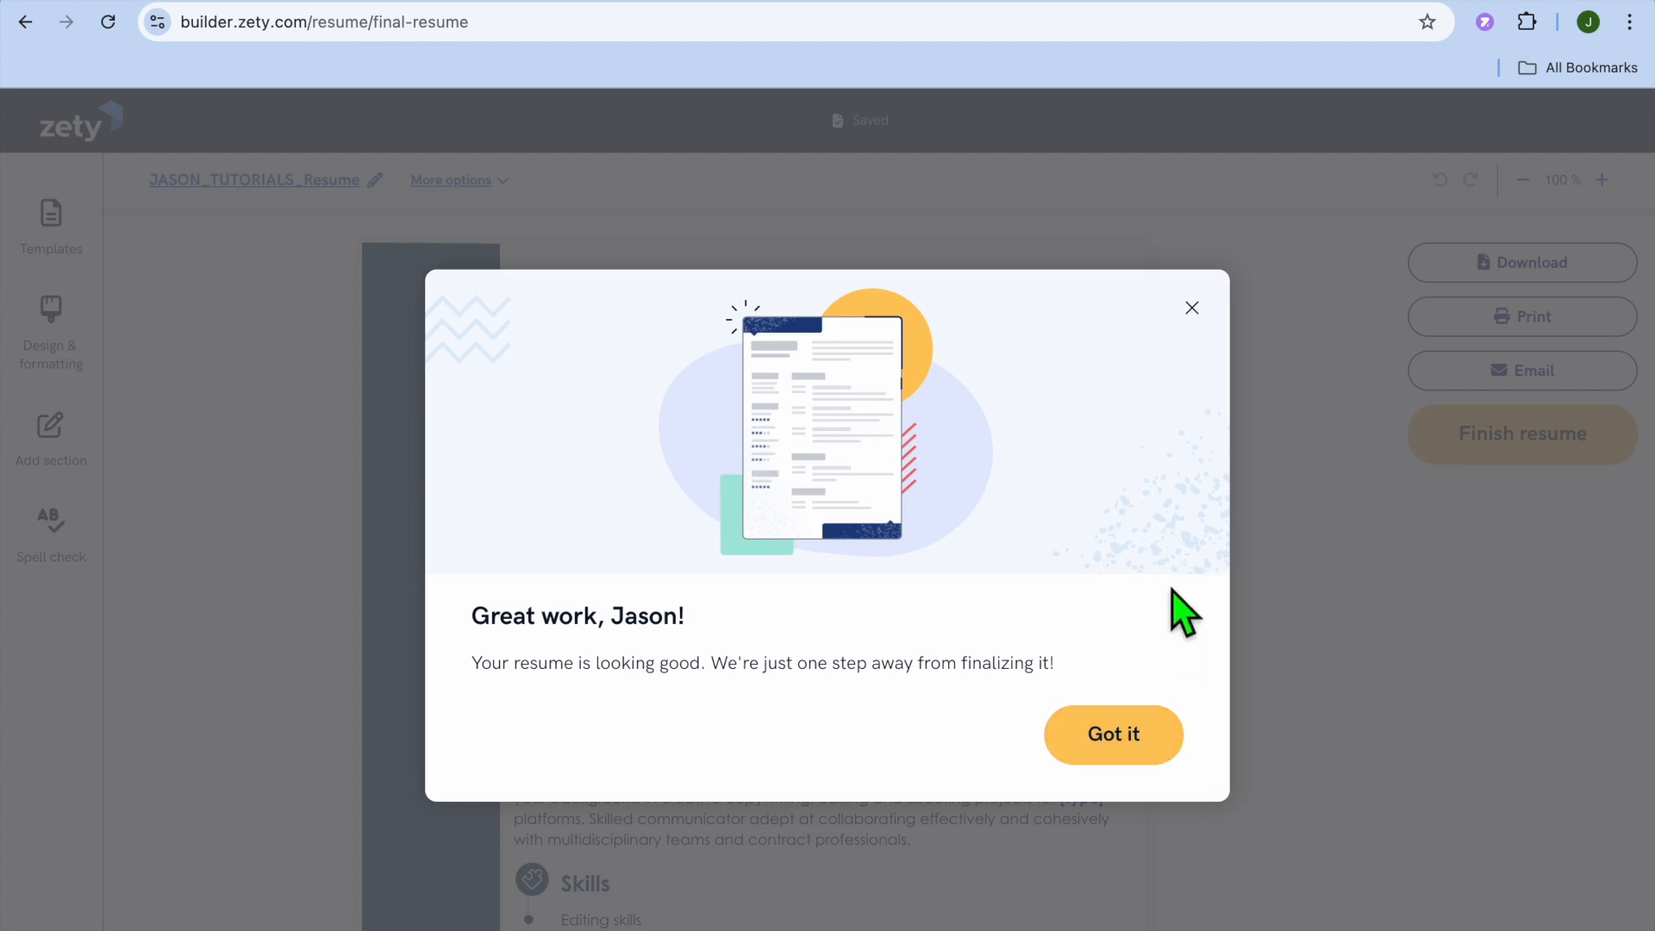
click(1194, 308)
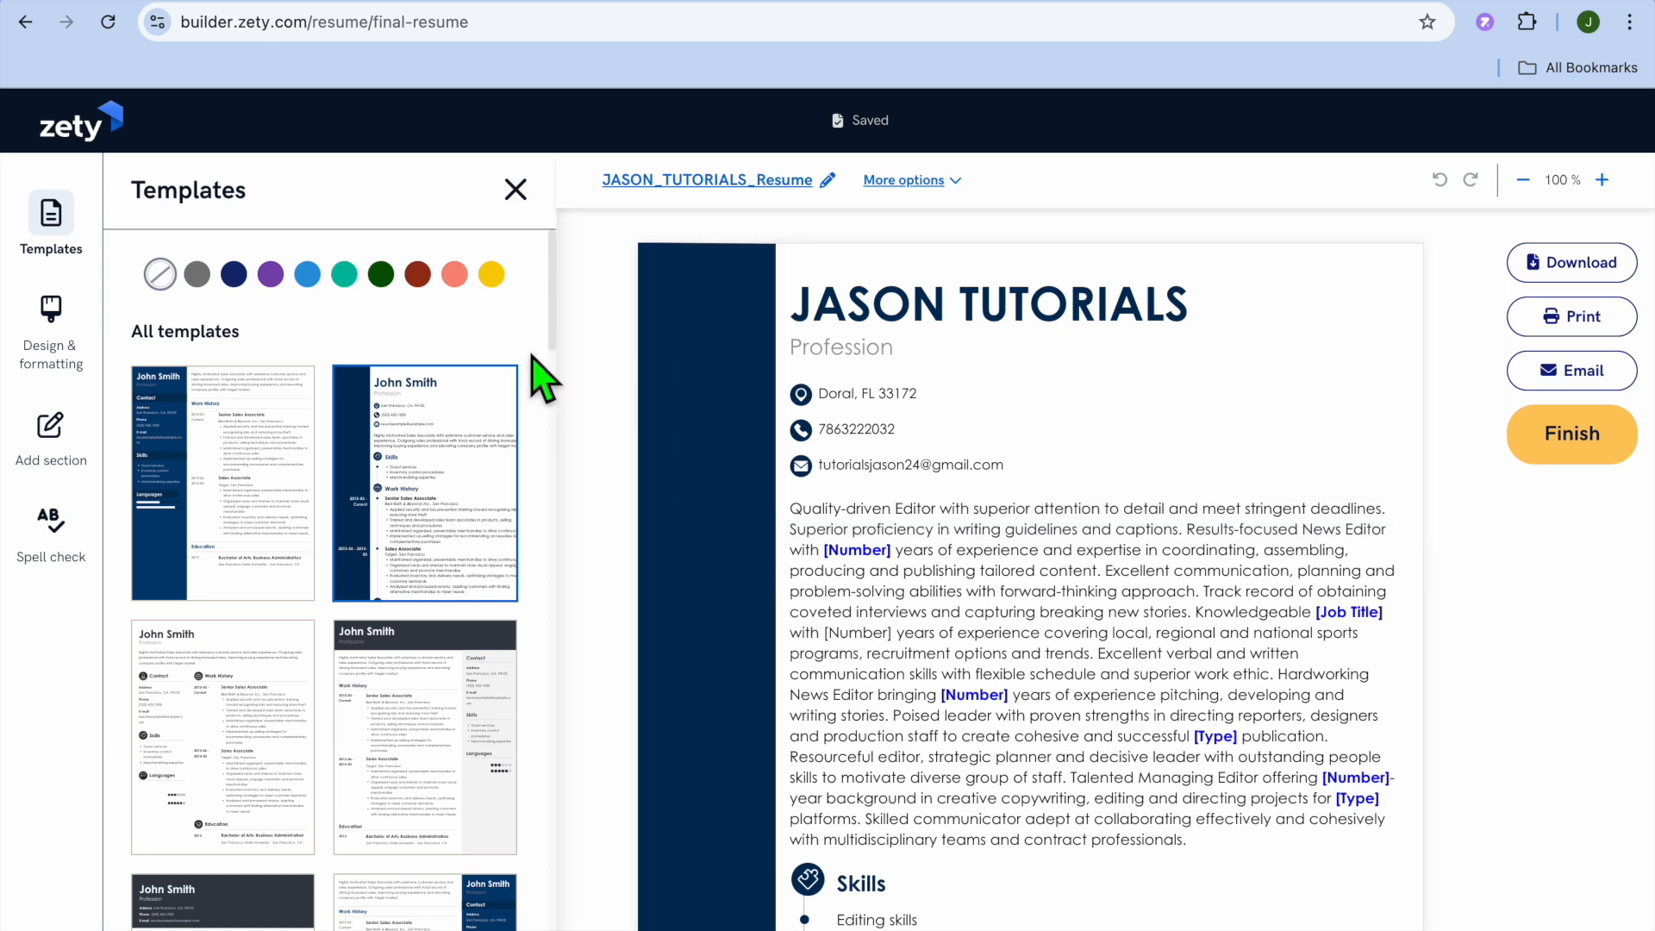
scroll(887, 676, down, 8)
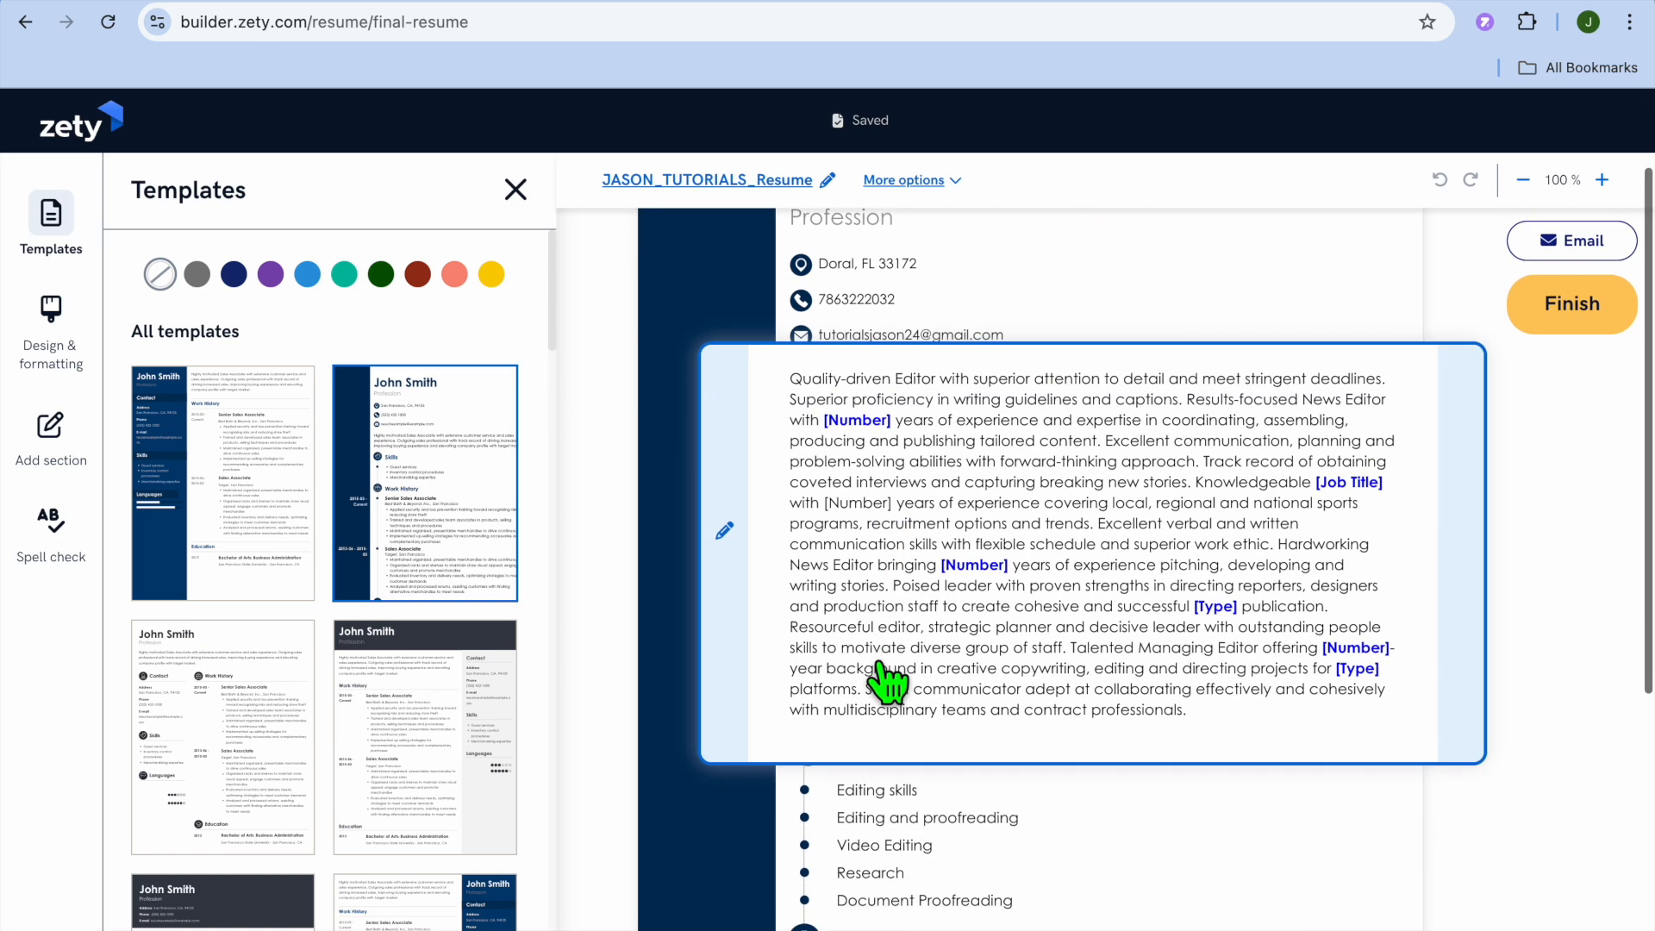
scroll(887, 676, up, 8)
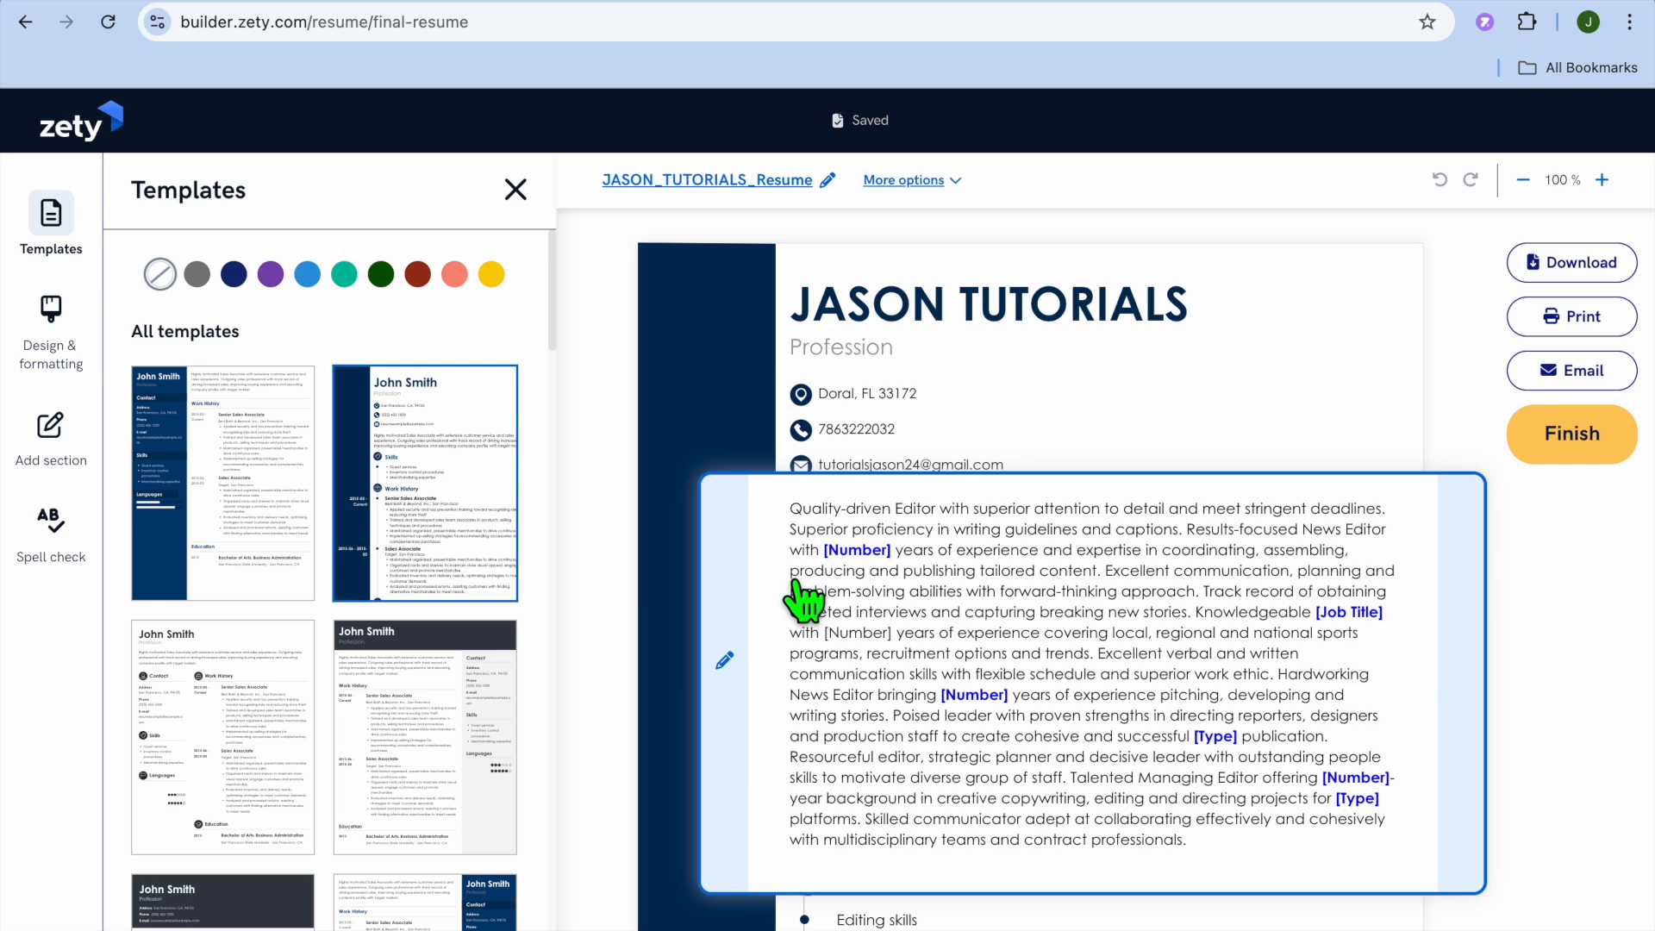
Open the professional summary for editing from the final resume and go back to the resume.
key(XF86MonBrightnessDown)
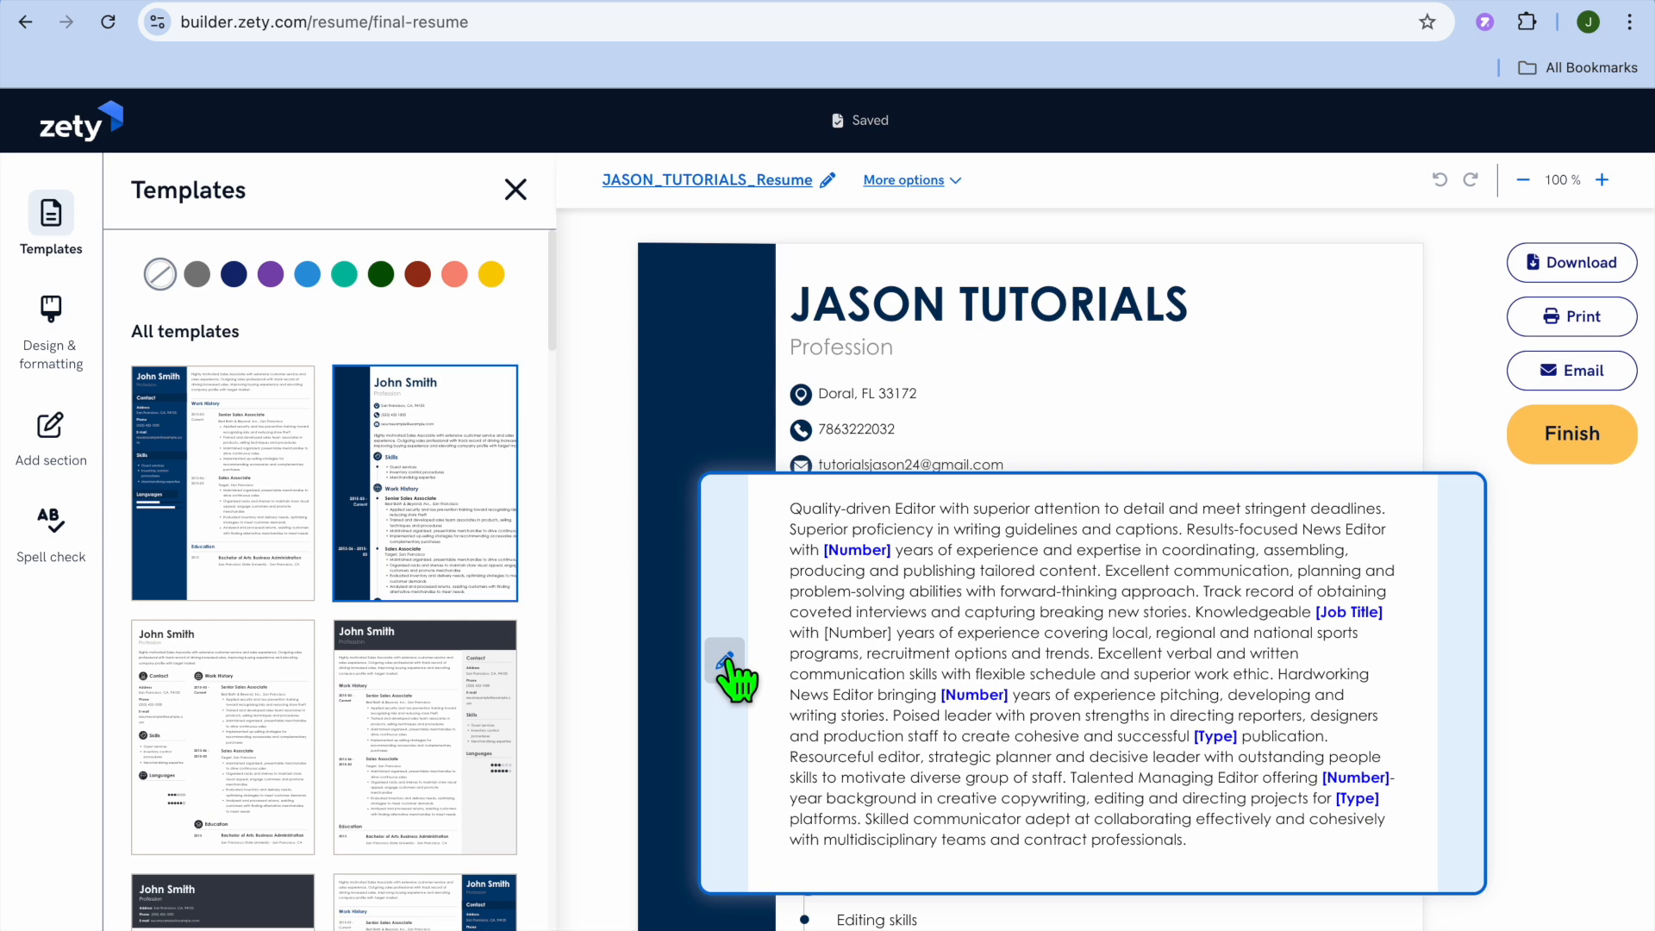
click(725, 661)
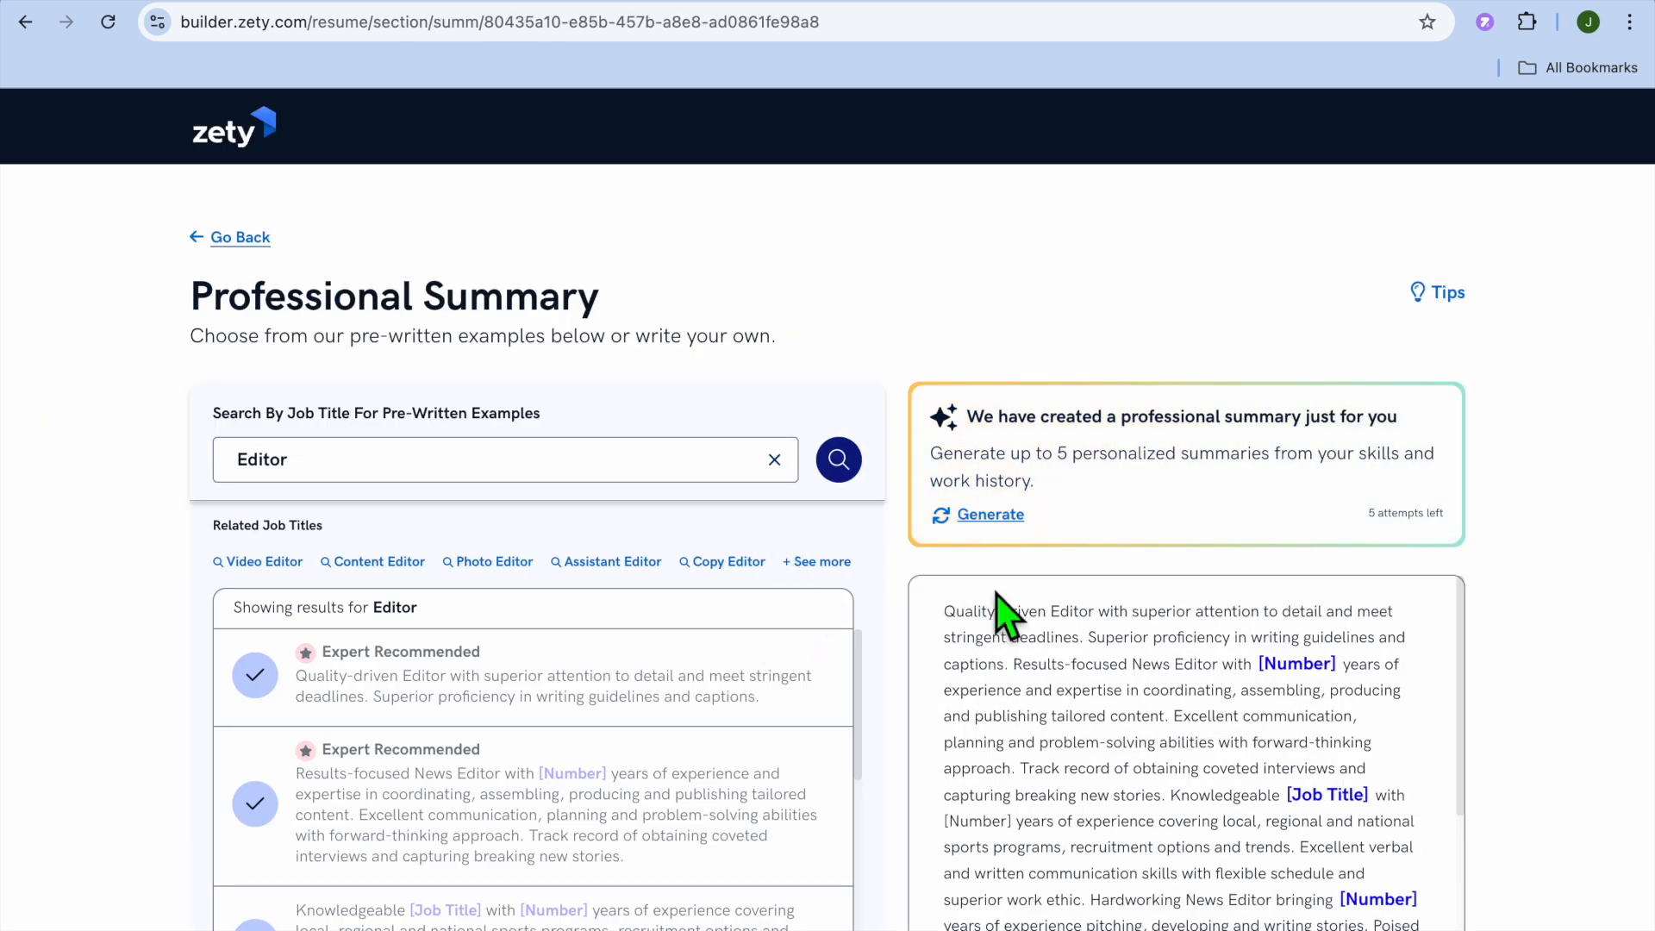
click(215, 238)
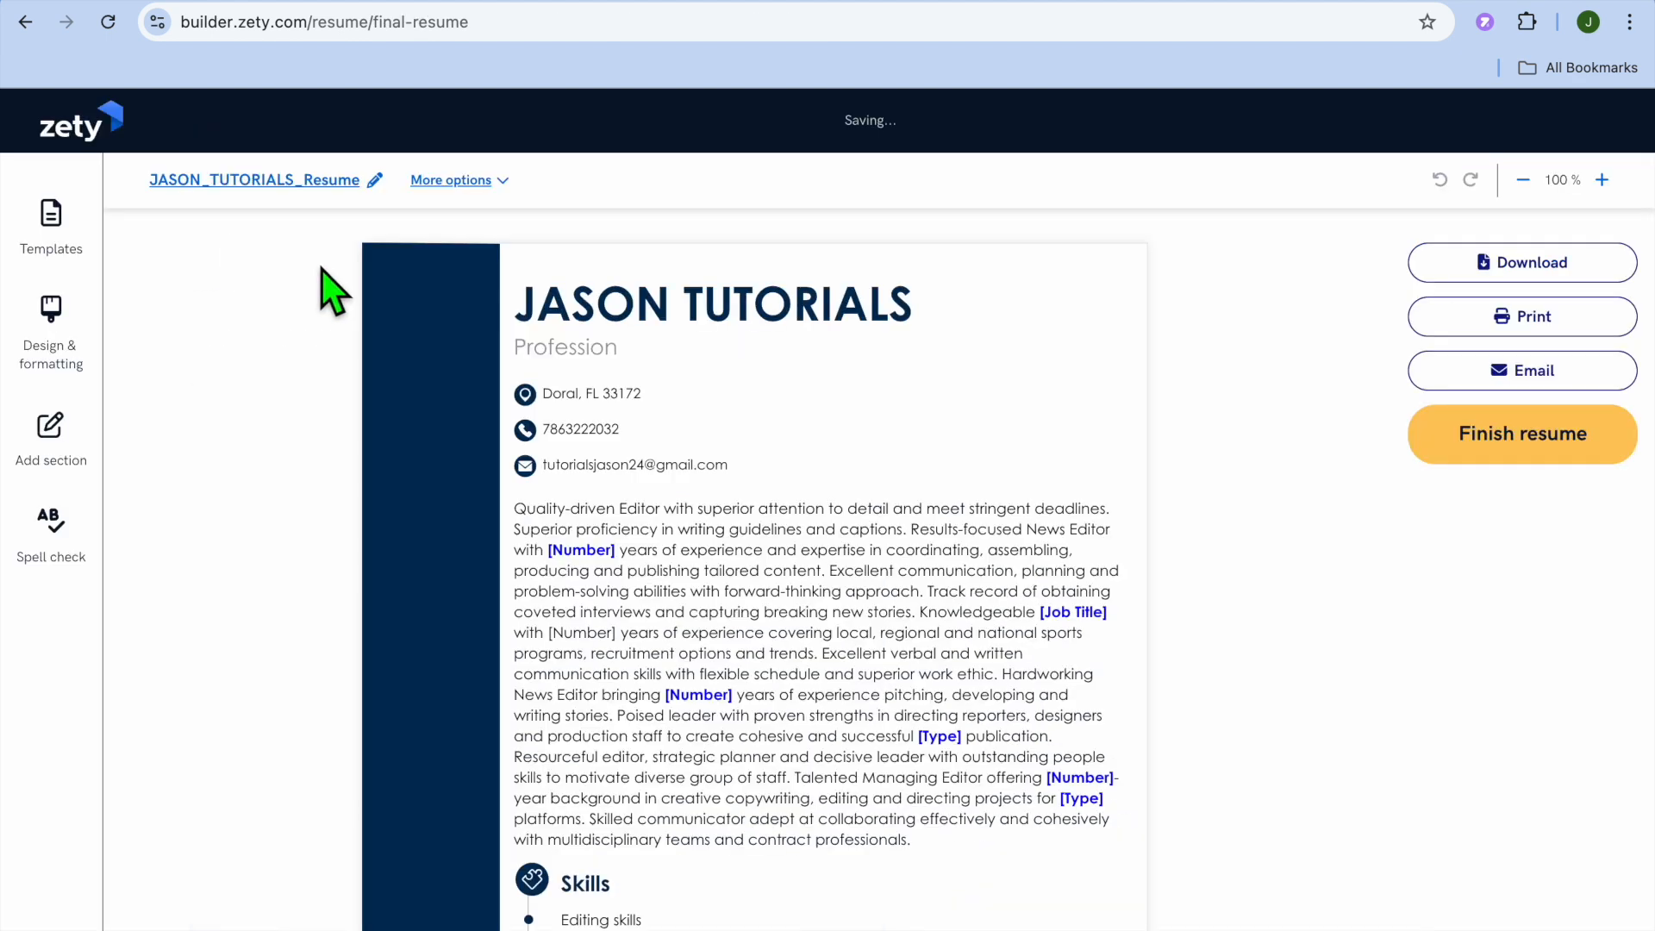
Try the teal, navy and dark green template colors on the resume and apply the medium blue one.
scroll(850, 573, down, 4)
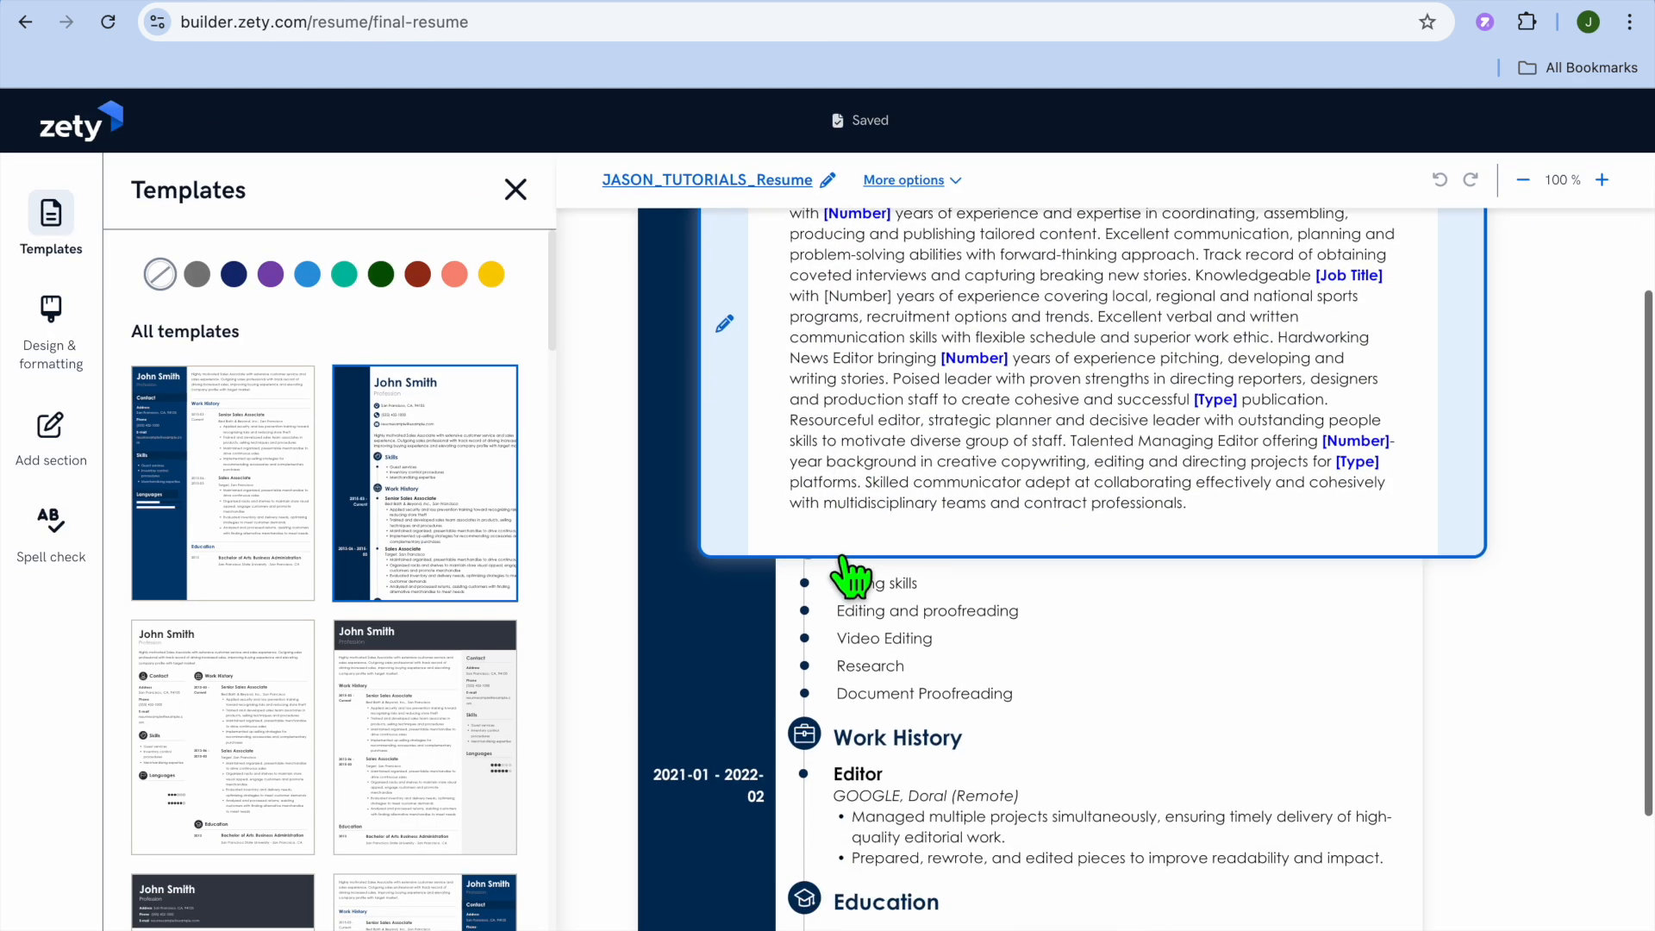
scroll(849, 572, down, 1)
click(344, 274)
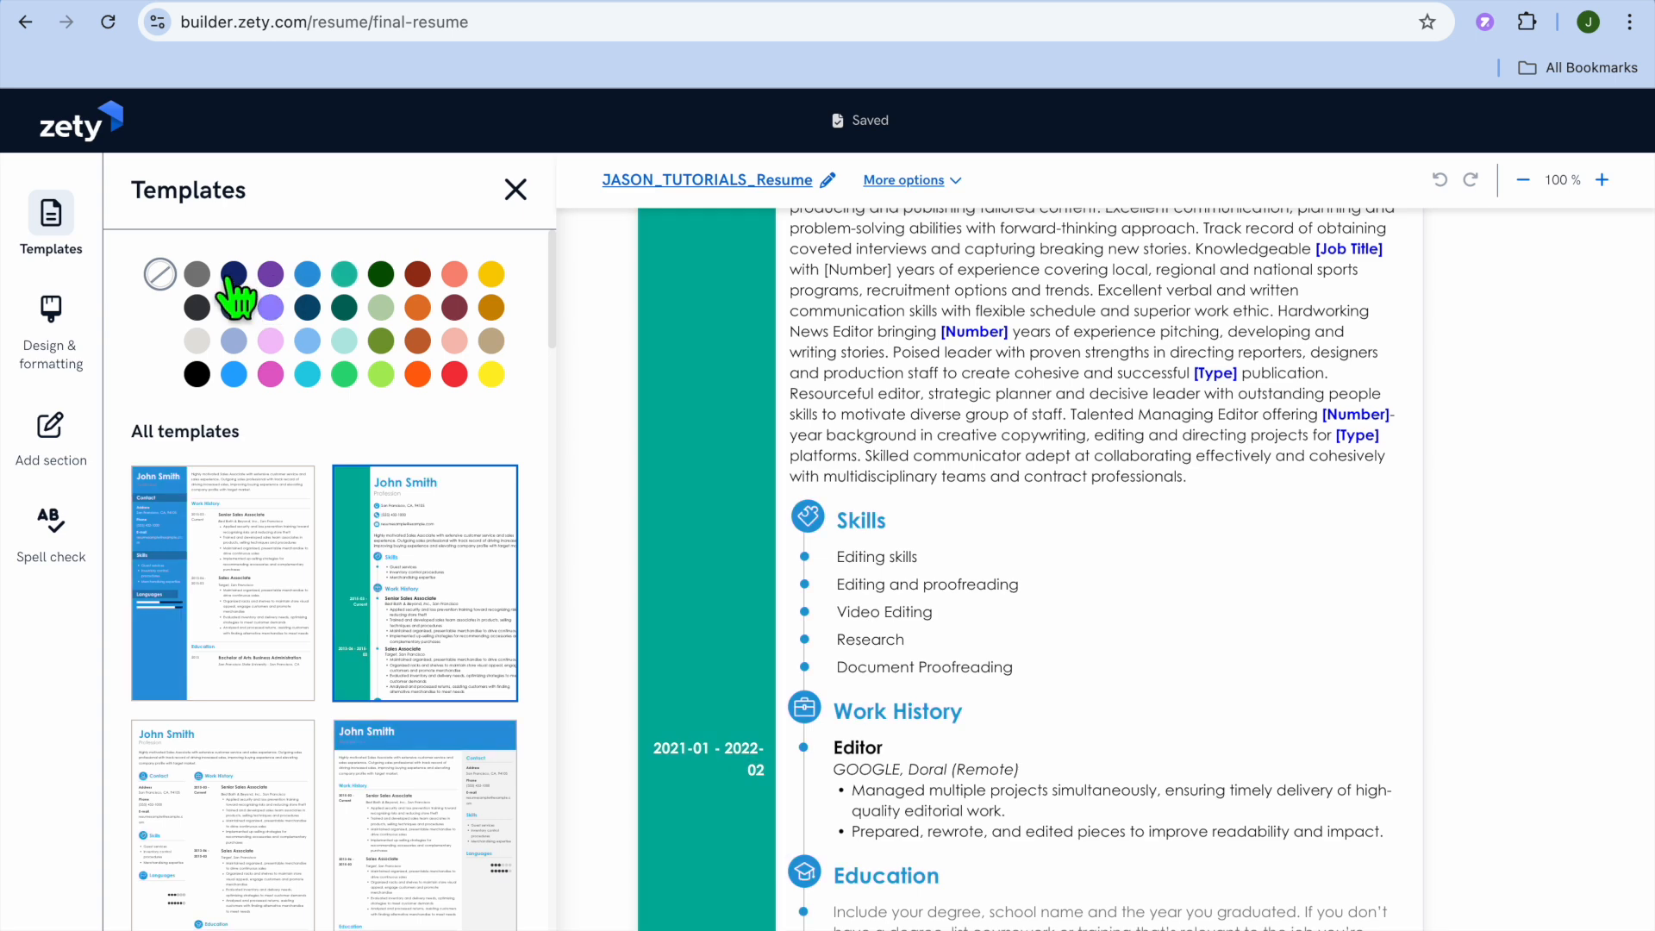
click(241, 276)
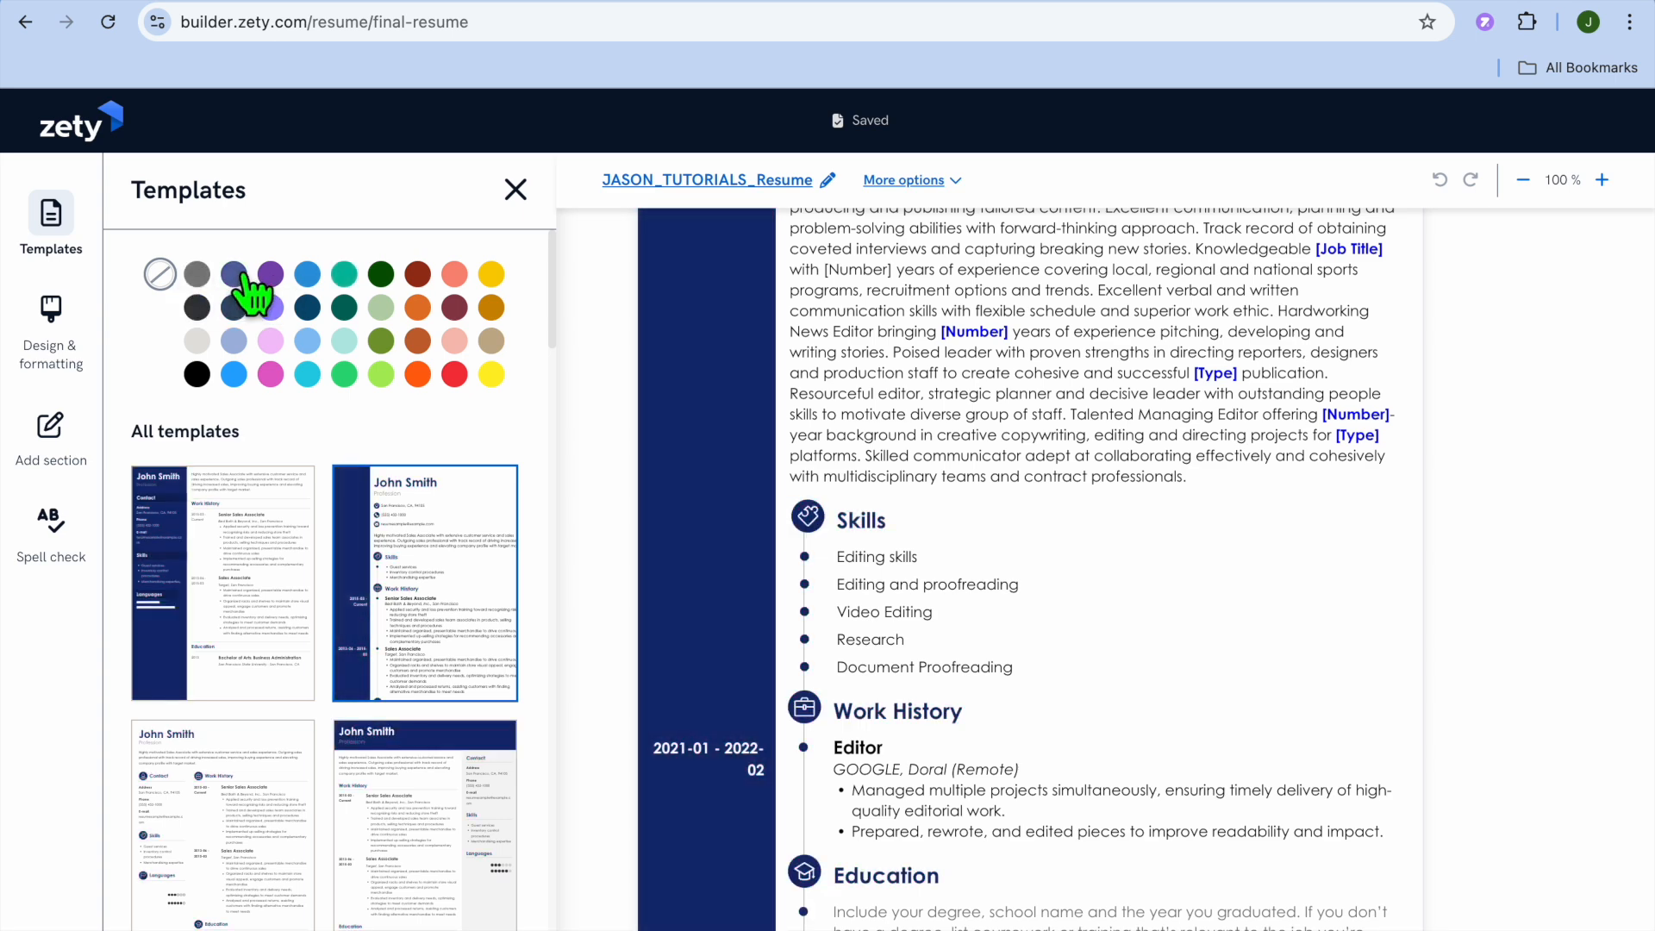
click(344, 275)
click(381, 274)
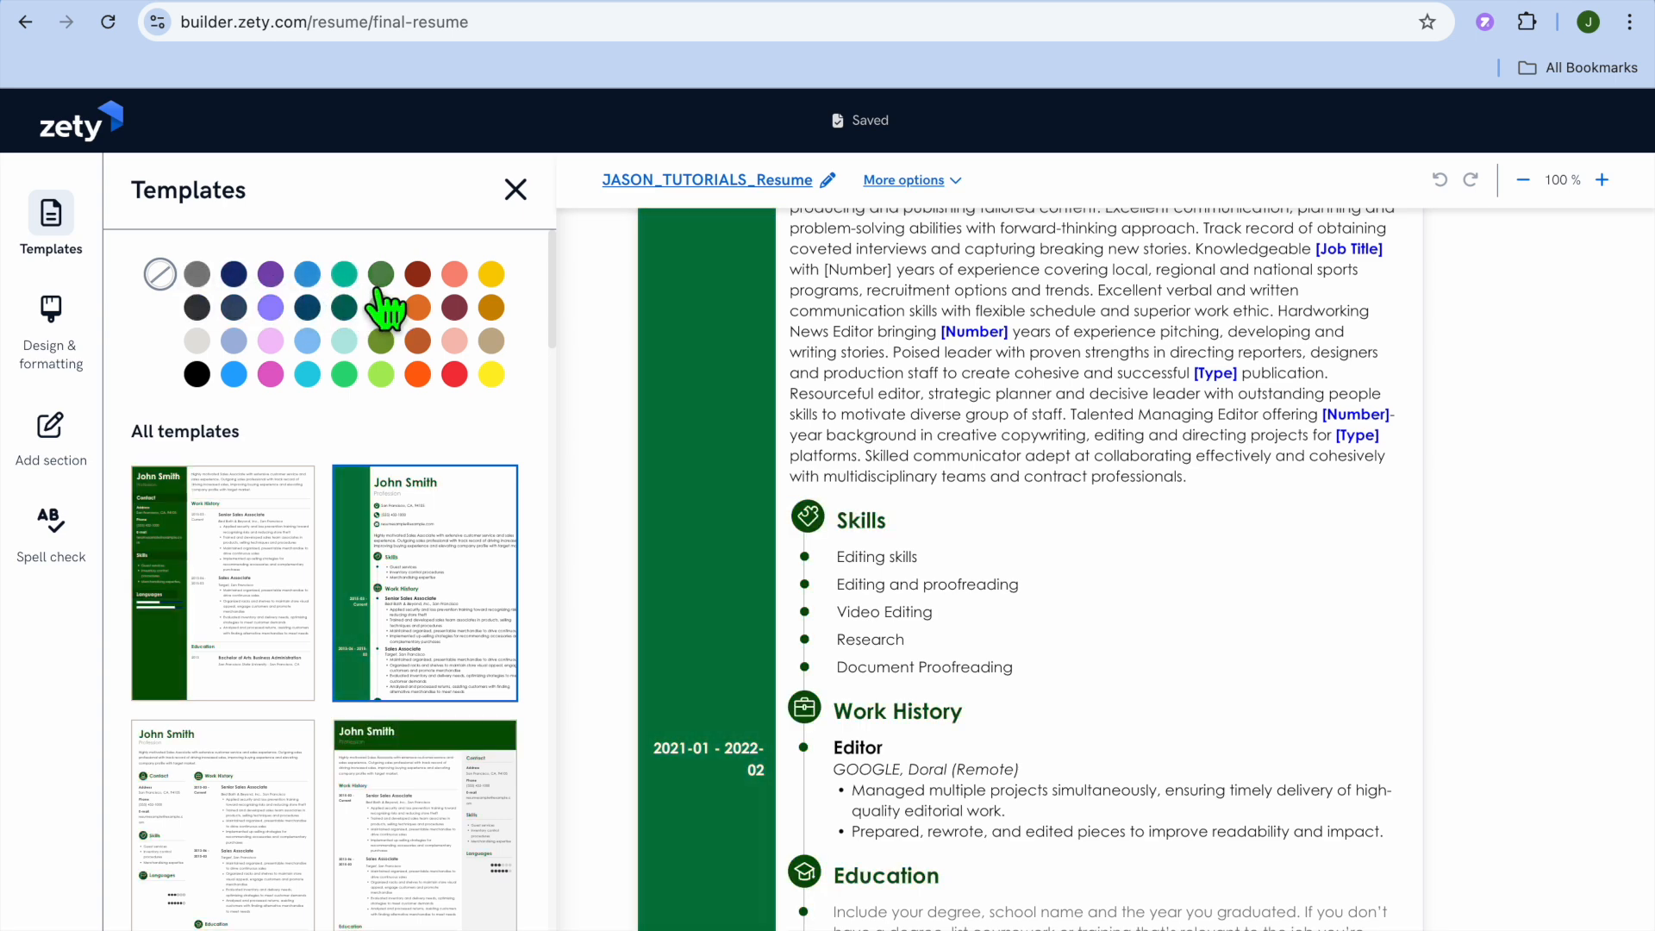
click(312, 278)
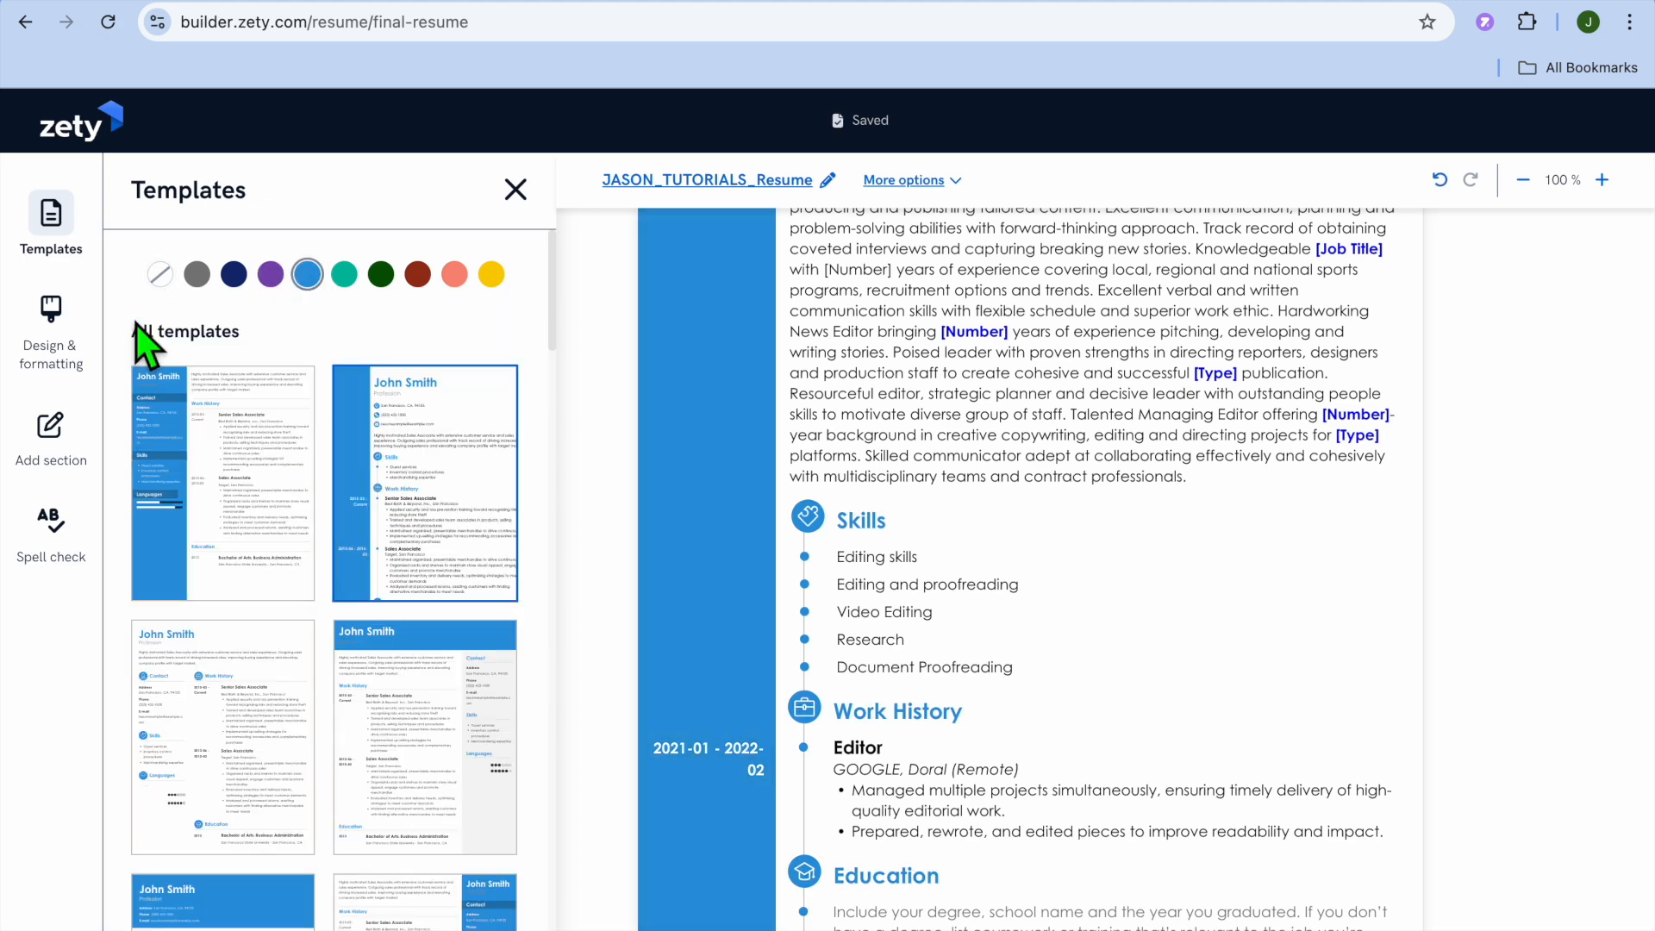
Review the design and formatting options and the additional sections on offer, and check the resume's spelling.
click(54, 320)
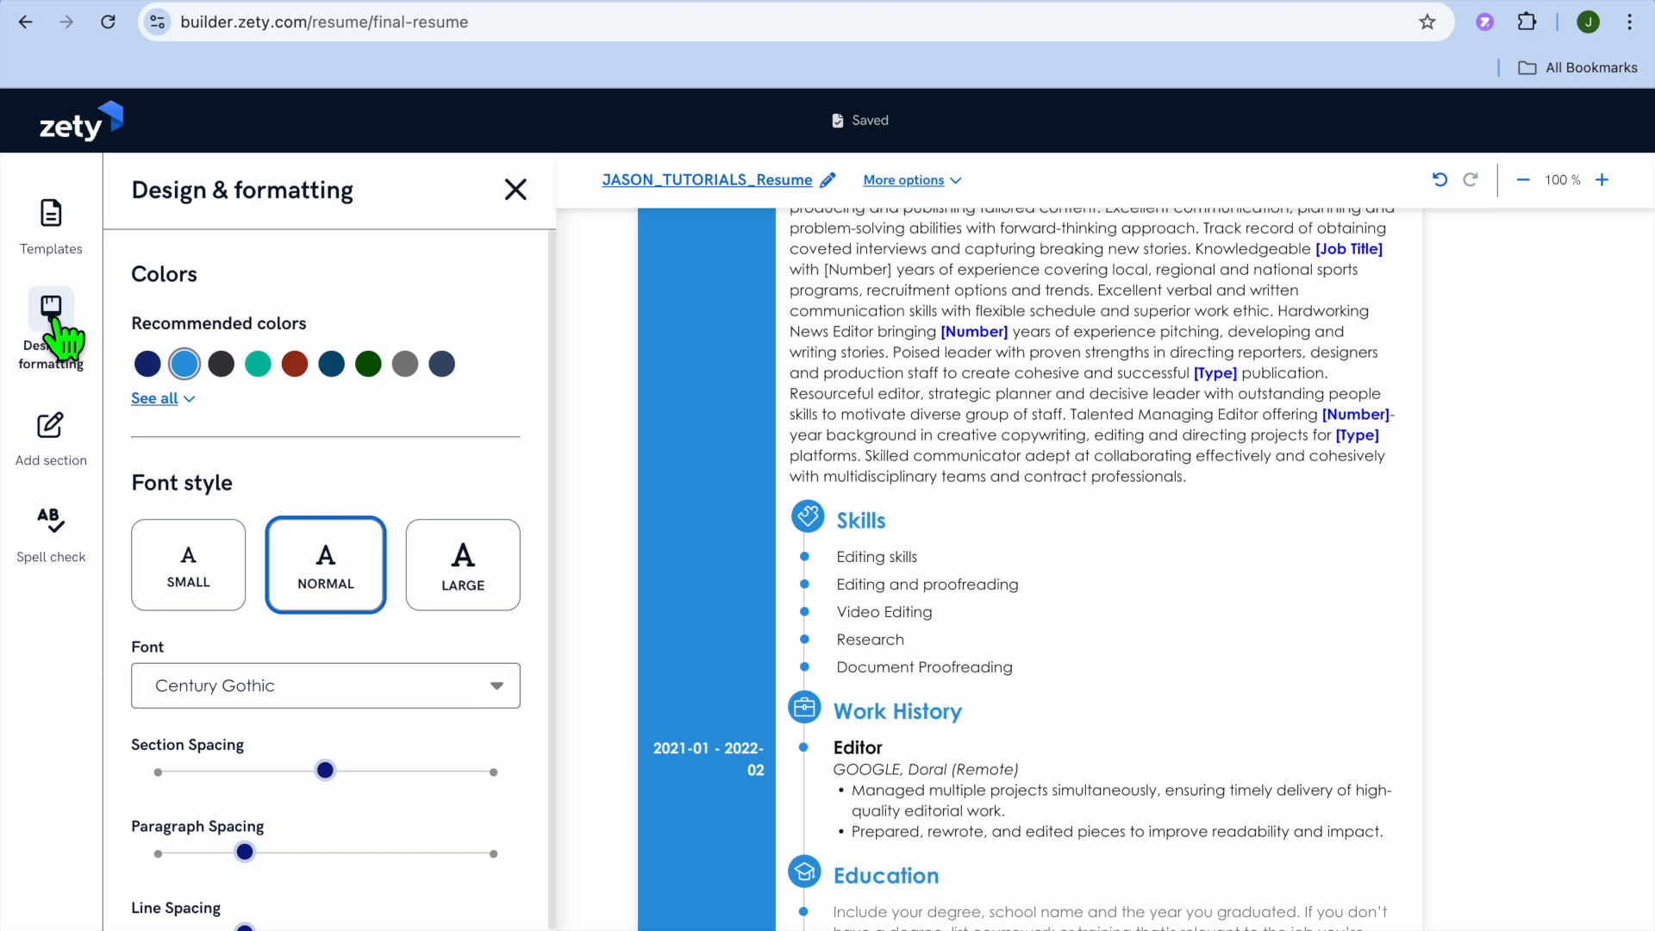
scroll(288, 487, down, 1)
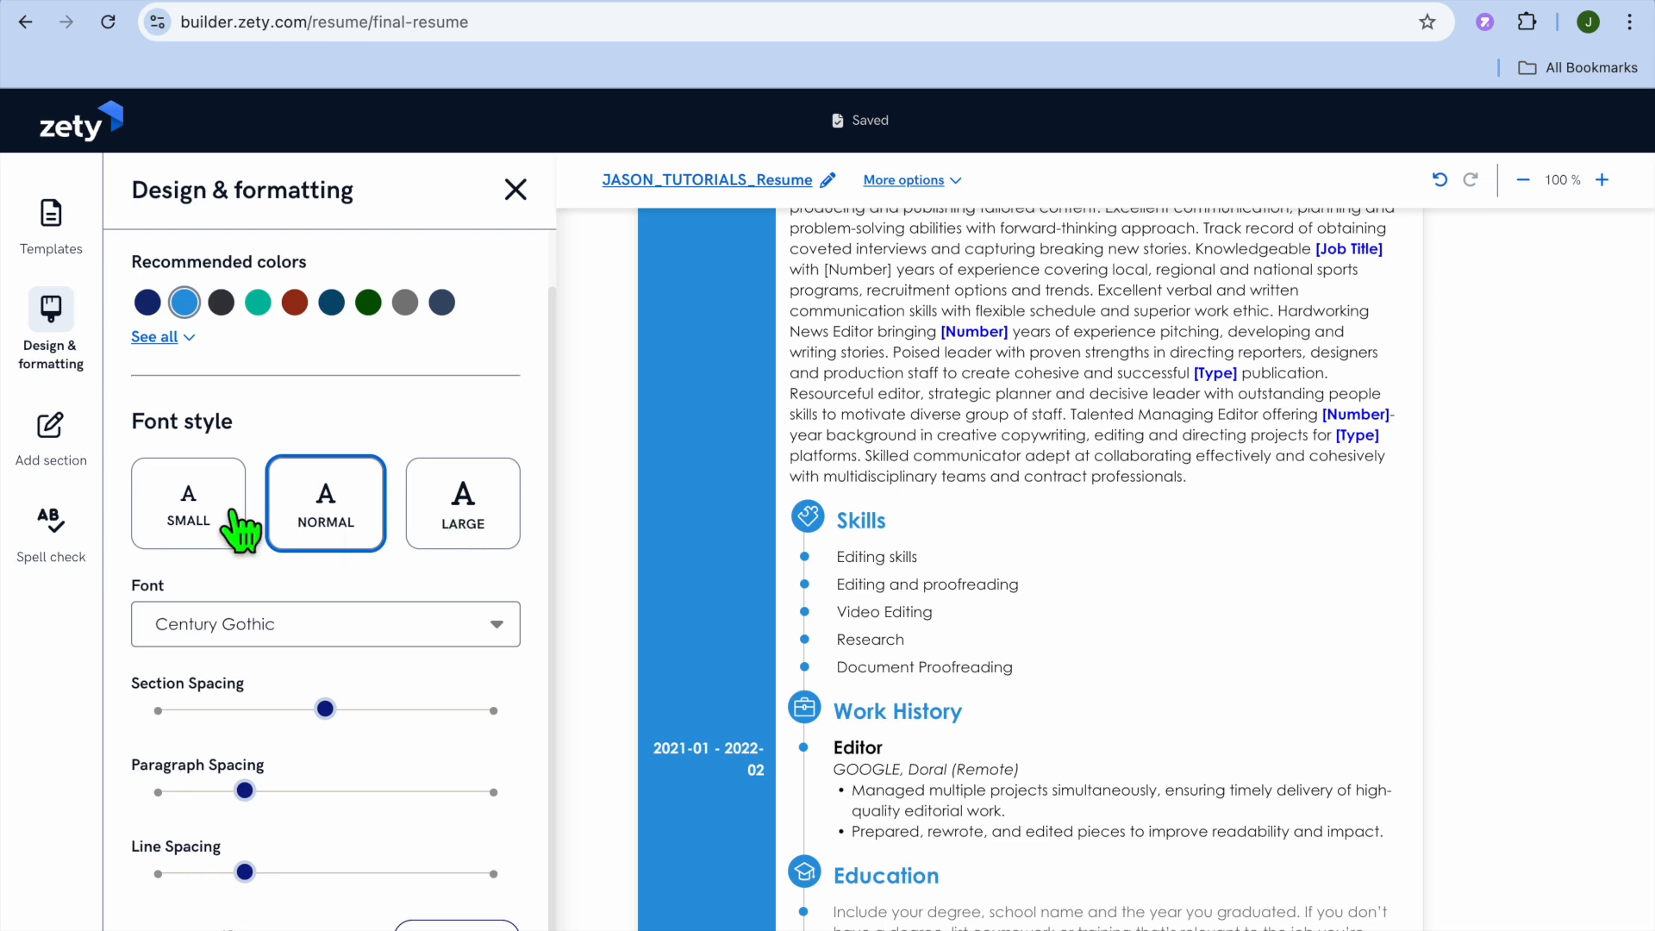
scroll(338, 605, down, 1)
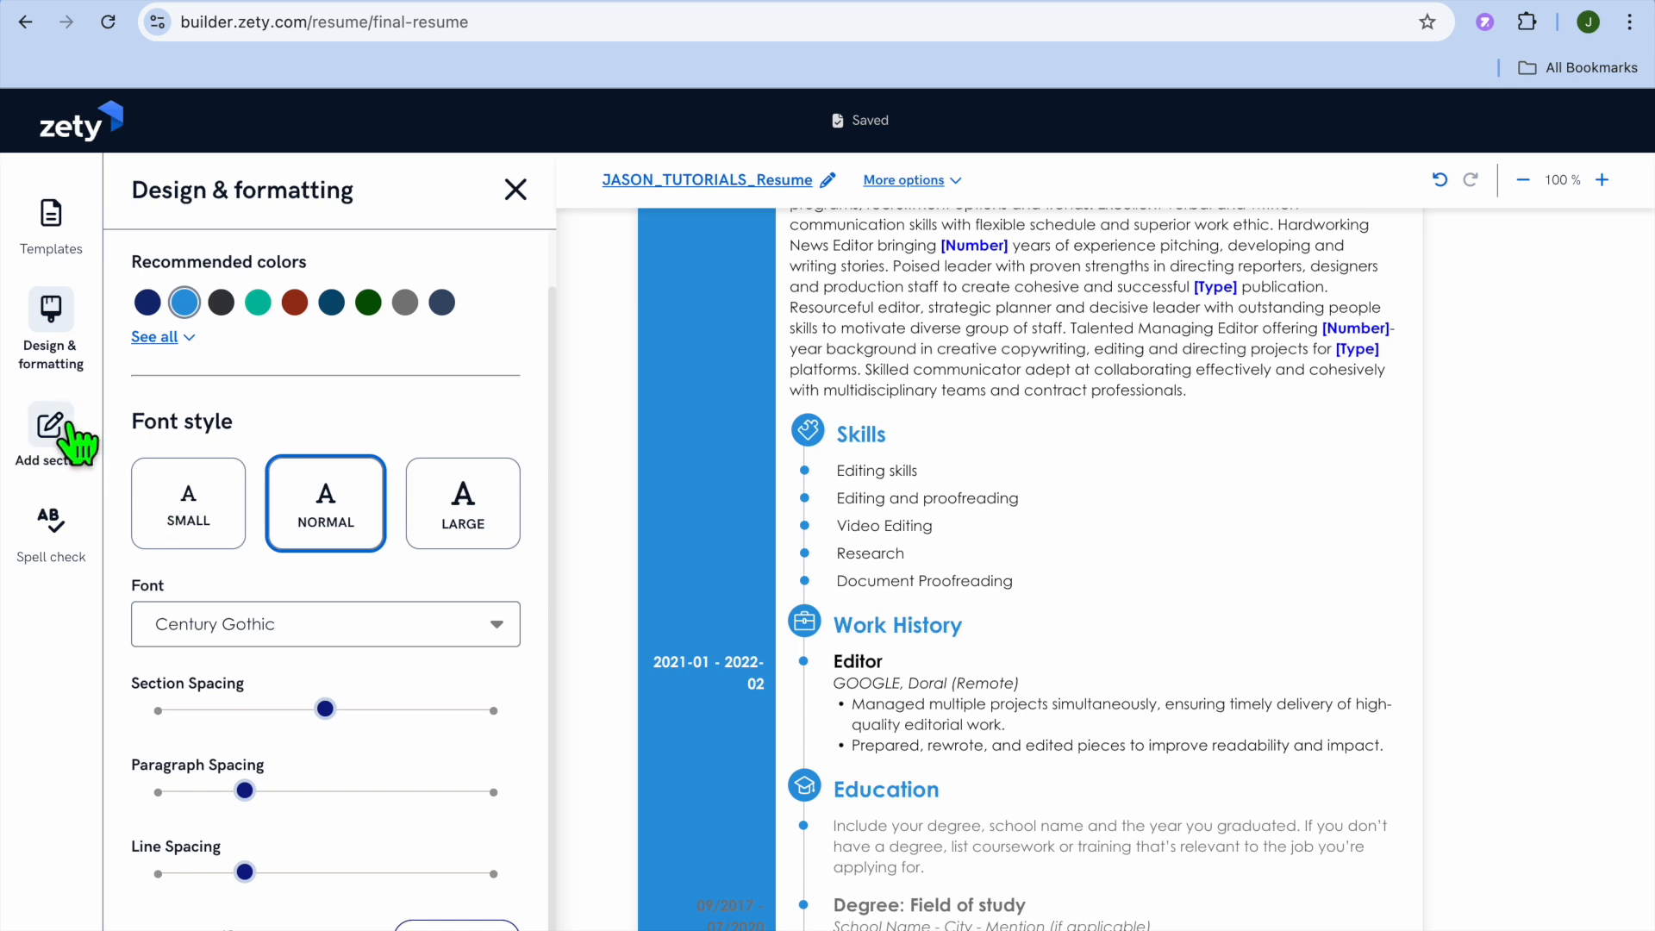
click(54, 431)
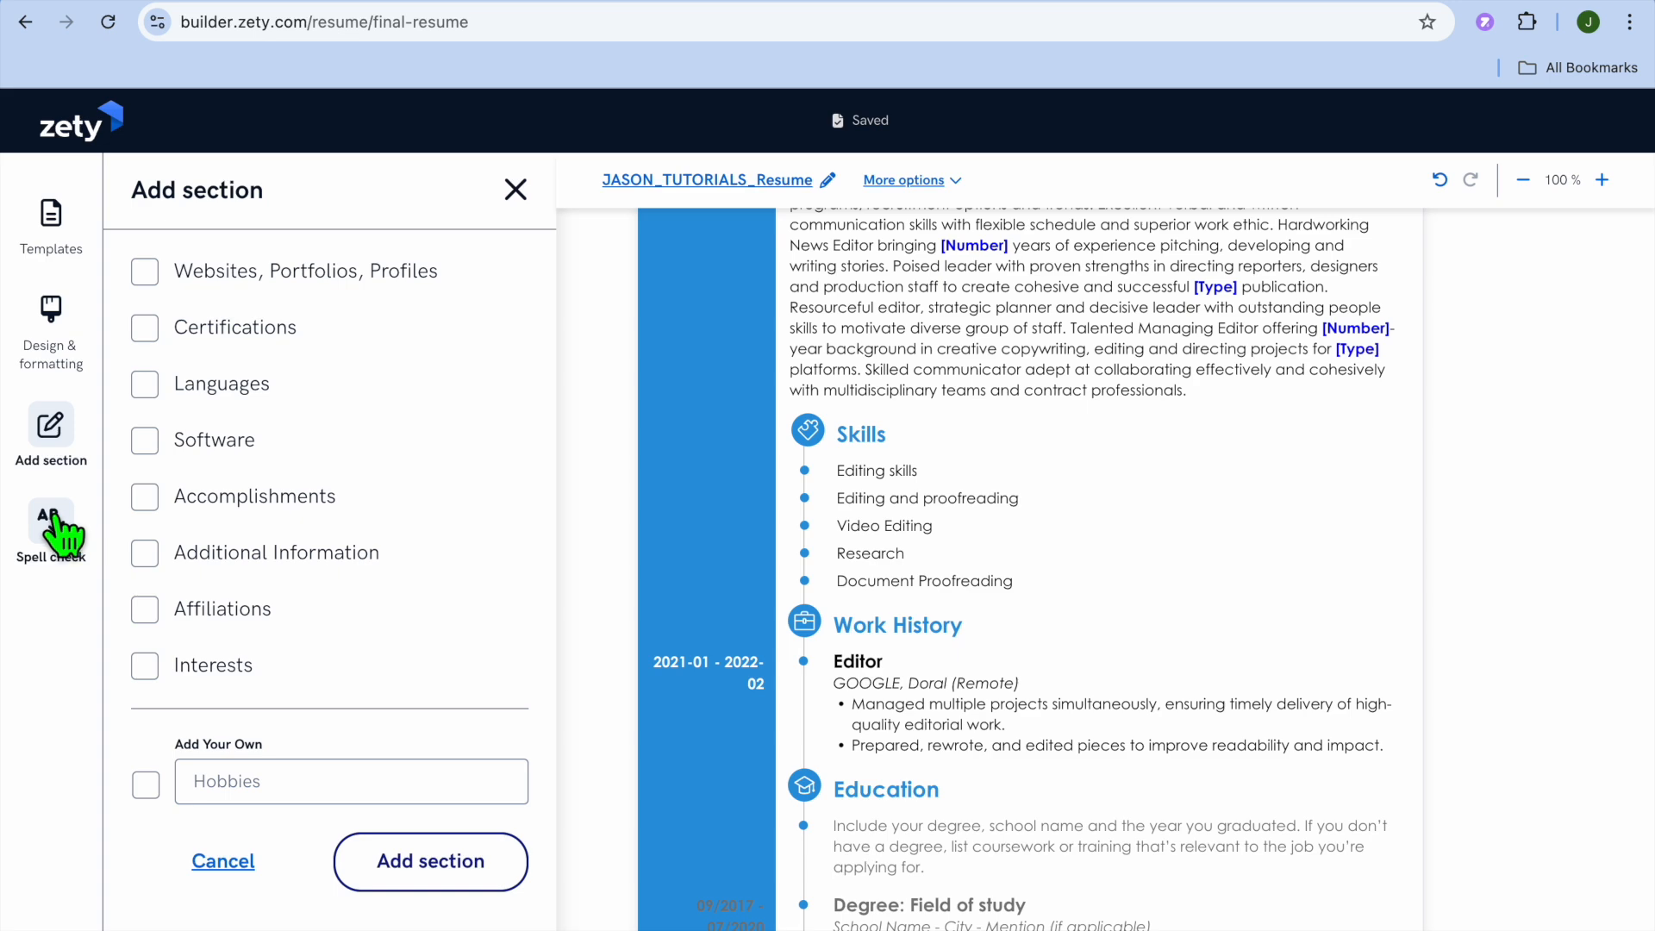
click(50, 535)
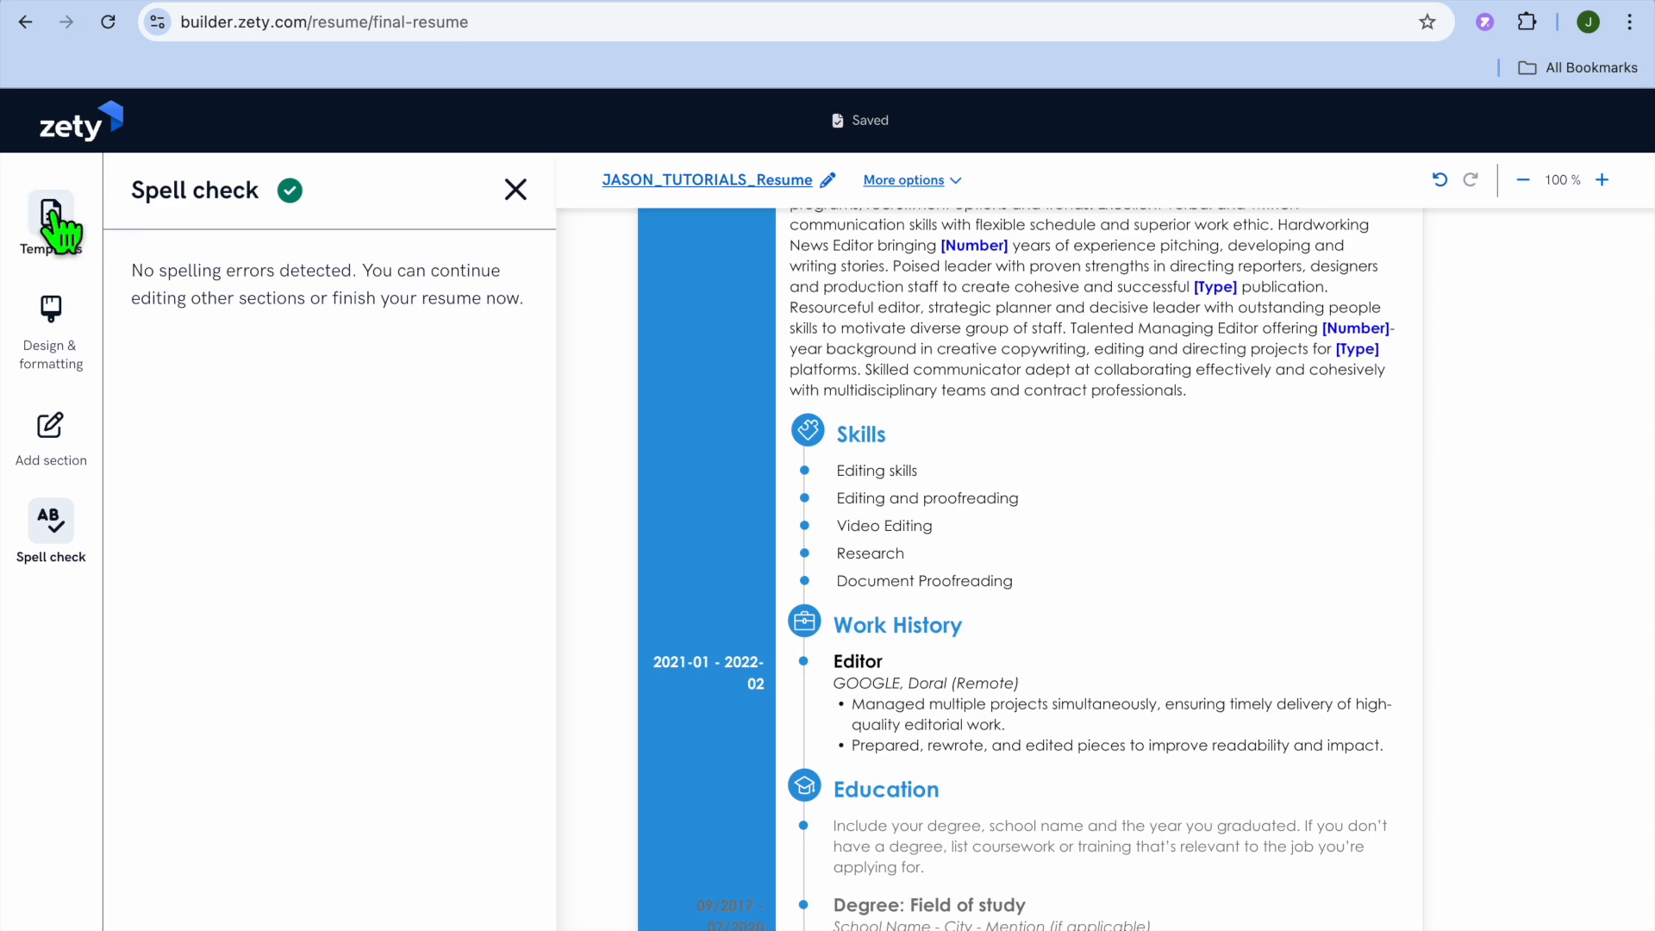
Browse the resume templates and apply the one with a blue sidebar and a photo above the name.
click(53, 215)
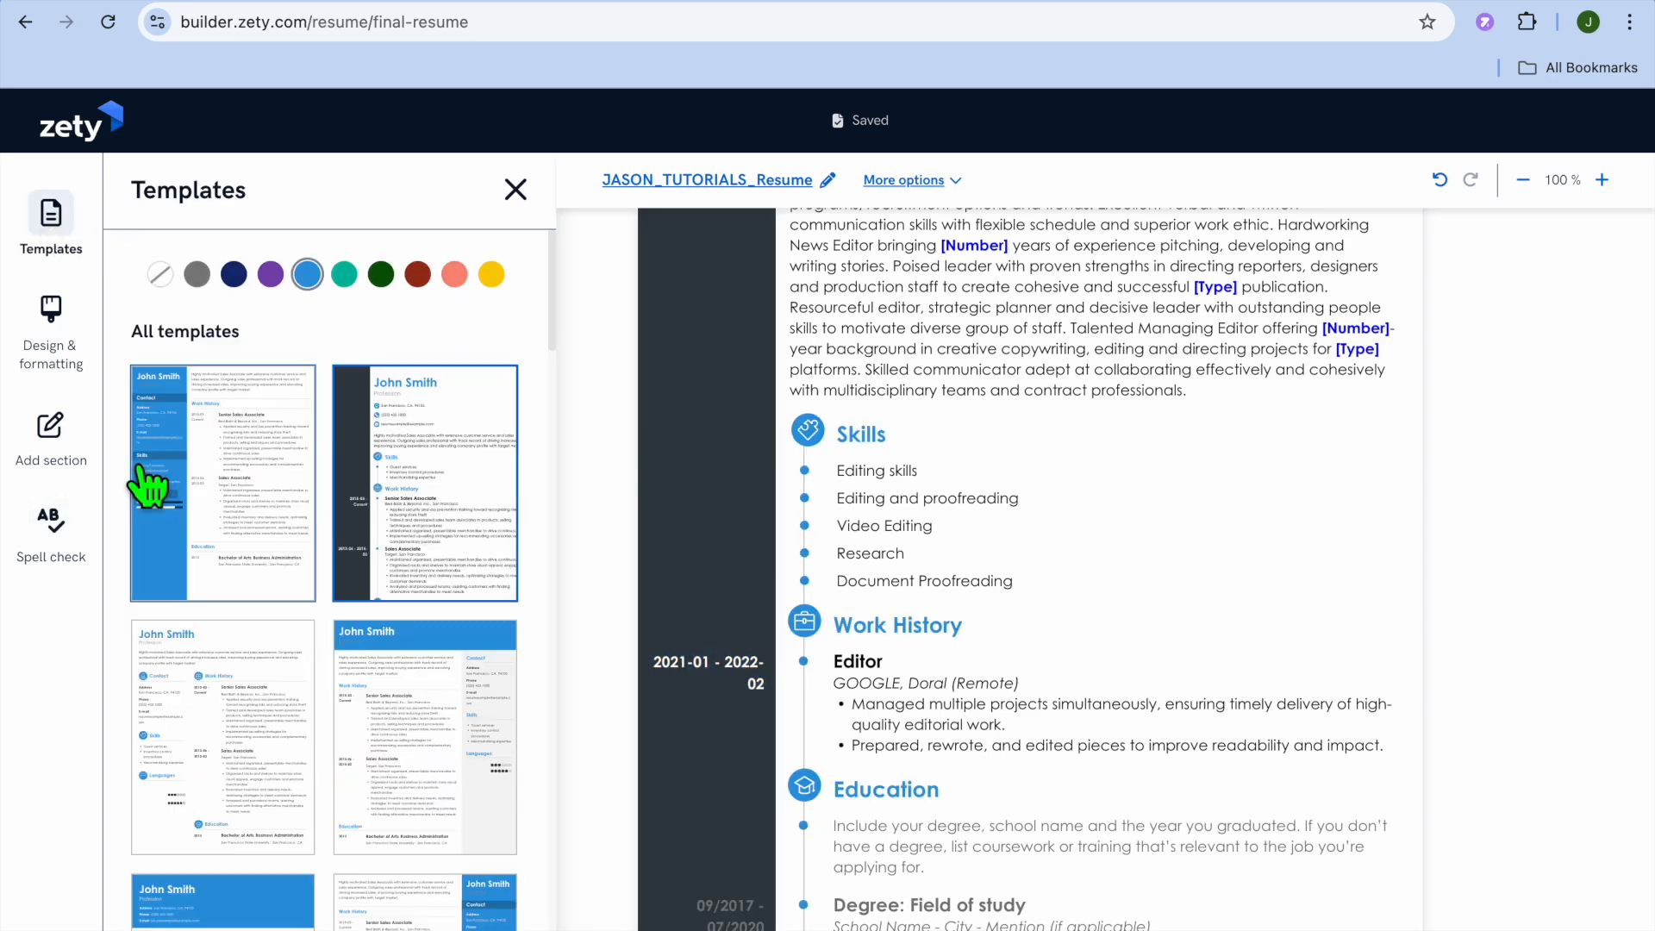
click(149, 487)
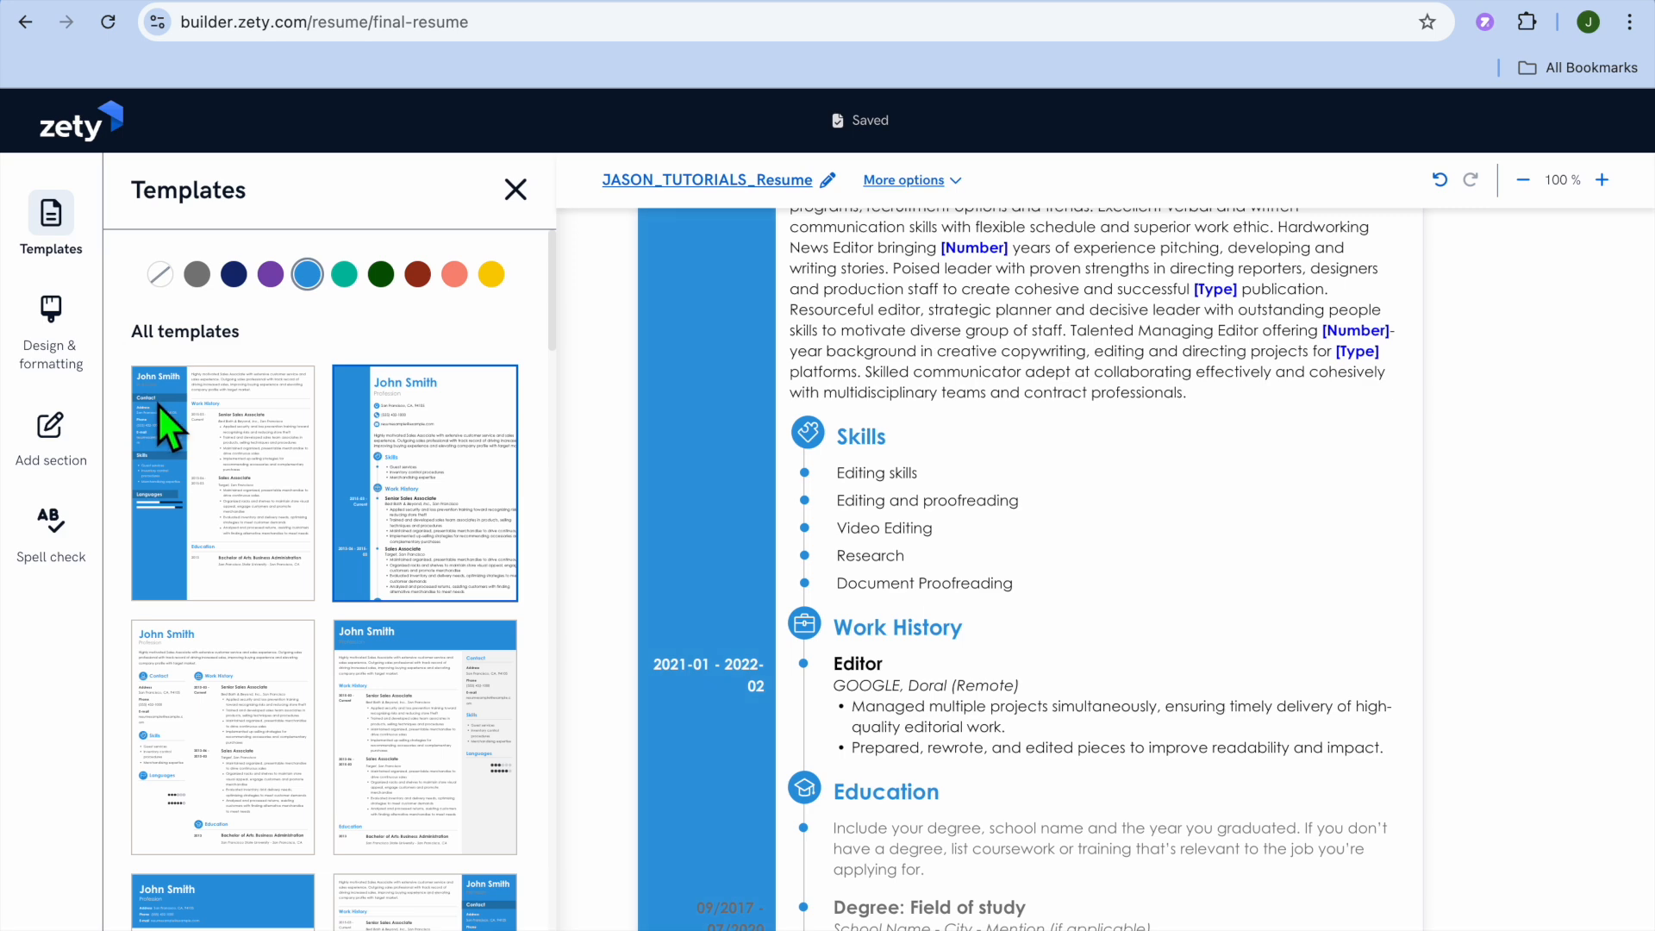
scroll(164, 457, down, 4)
scroll(168, 461, down, 6)
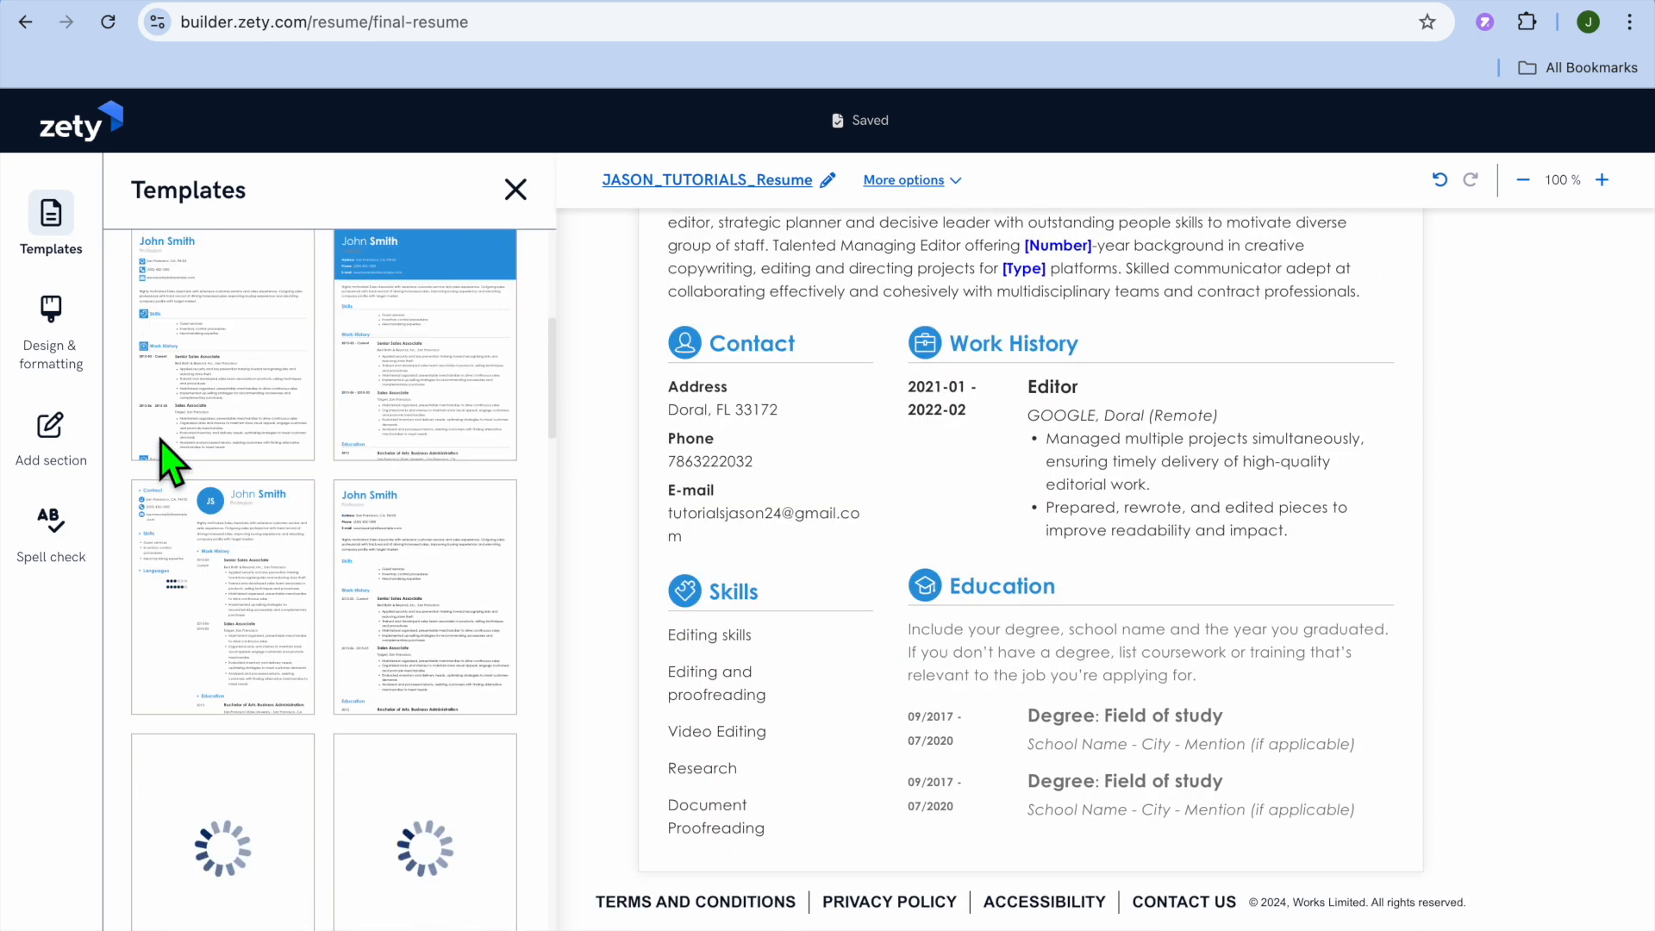
scroll(173, 465, down, 3)
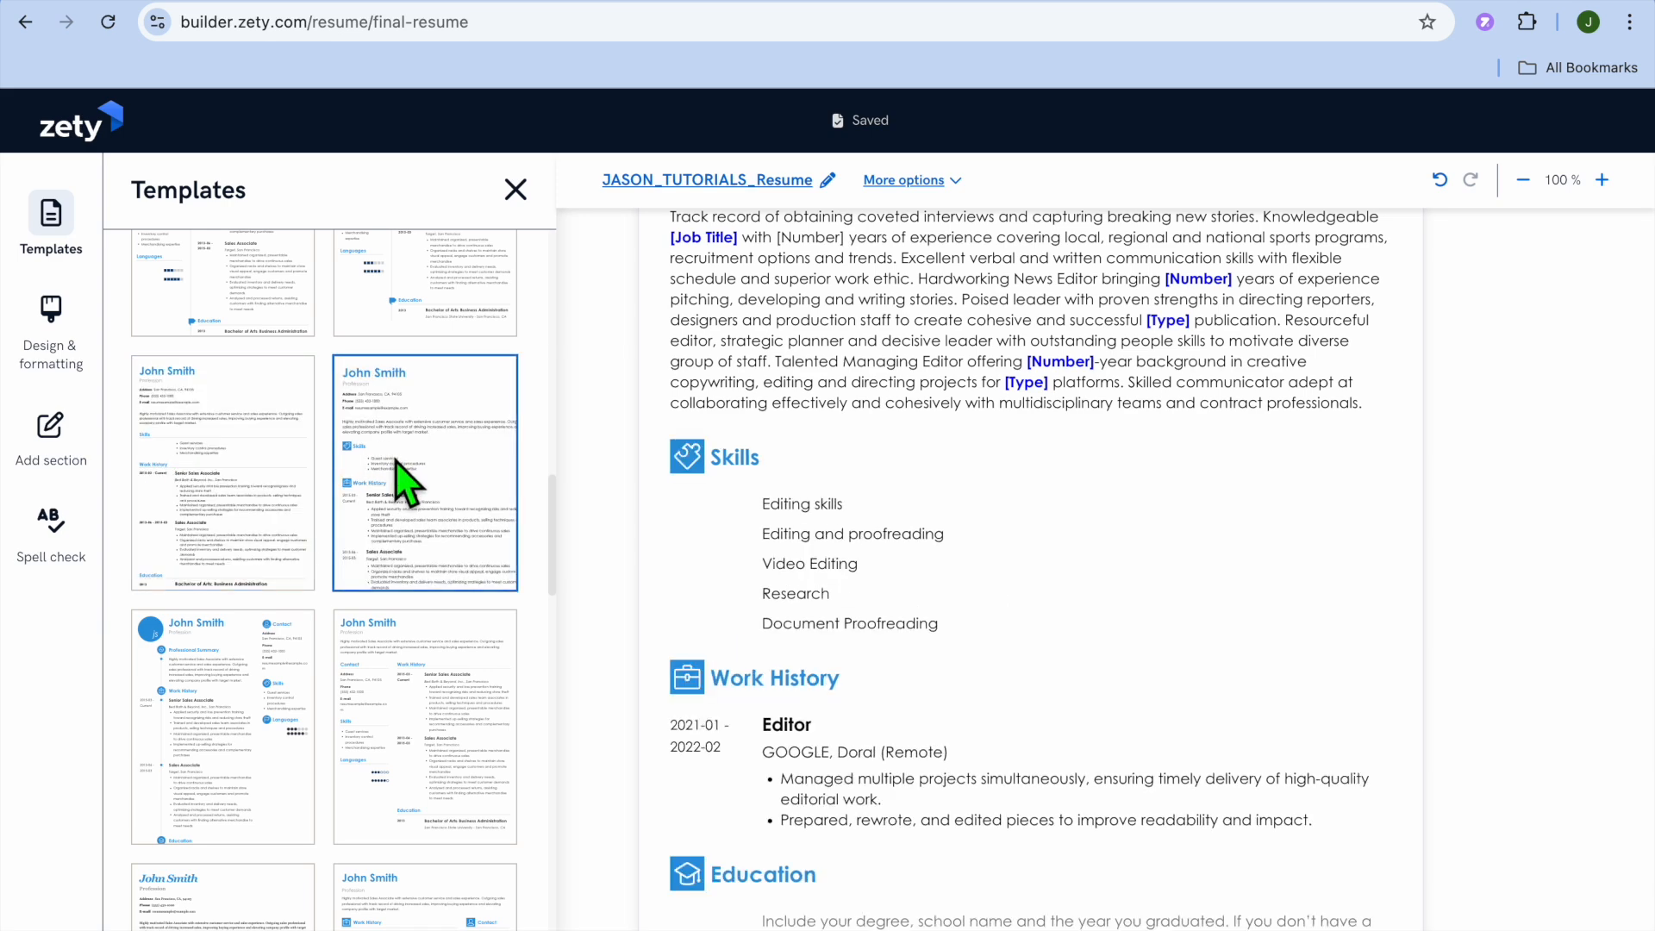
scroll(399, 482, down, 5)
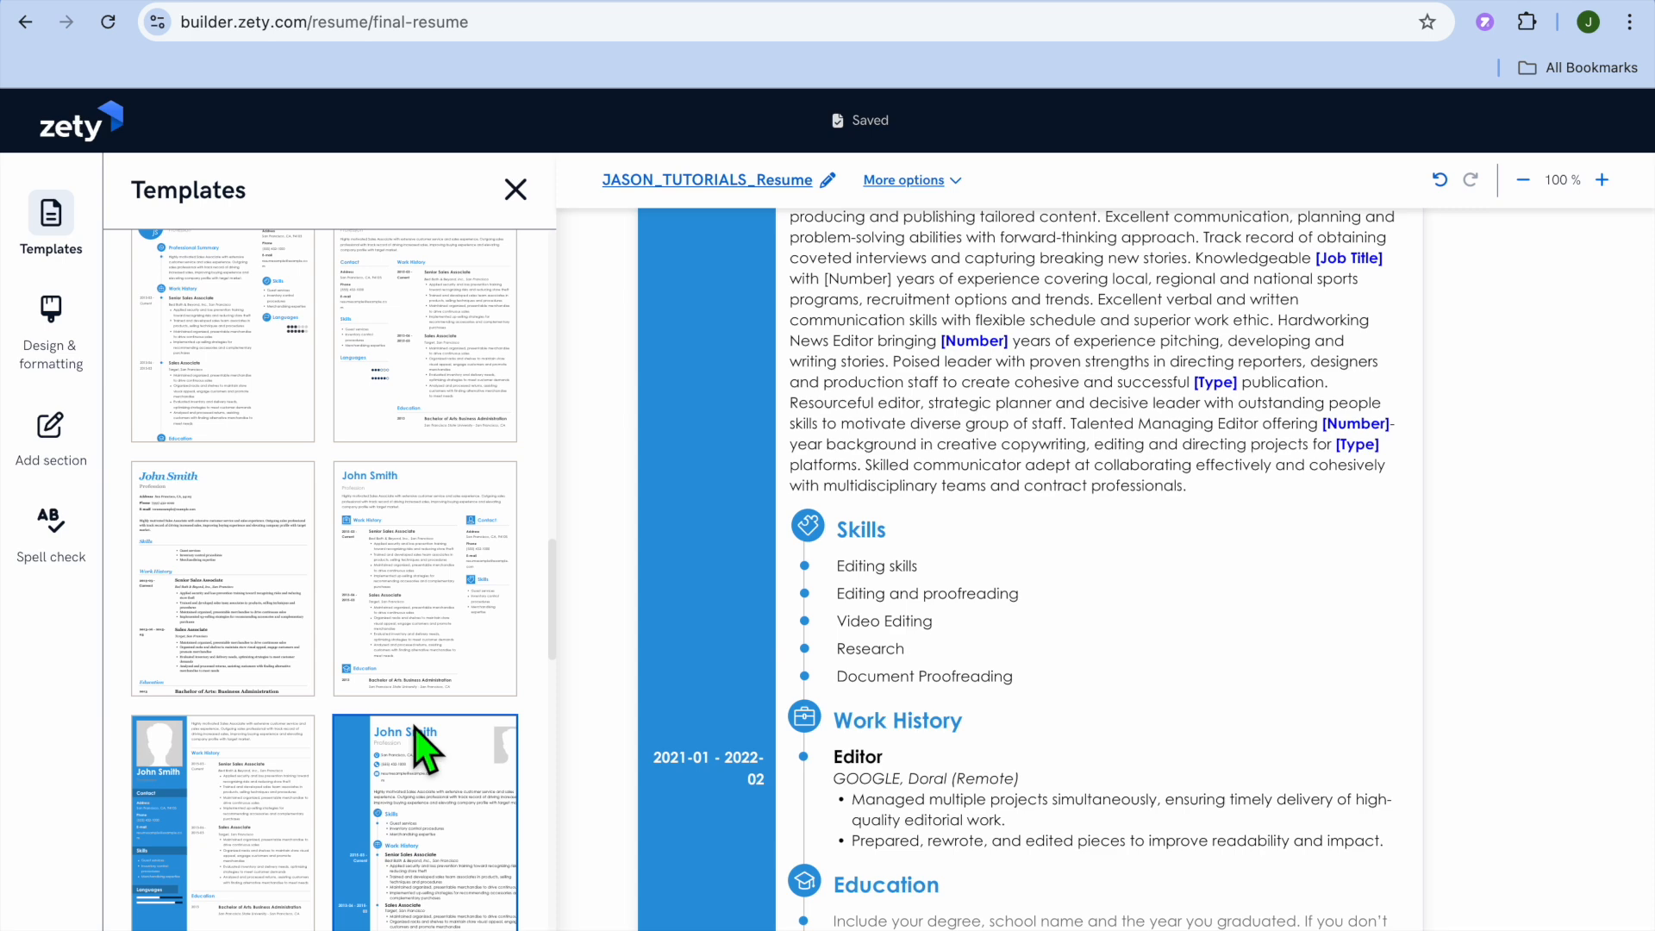
scroll(414, 739, down, 2)
click(262, 703)
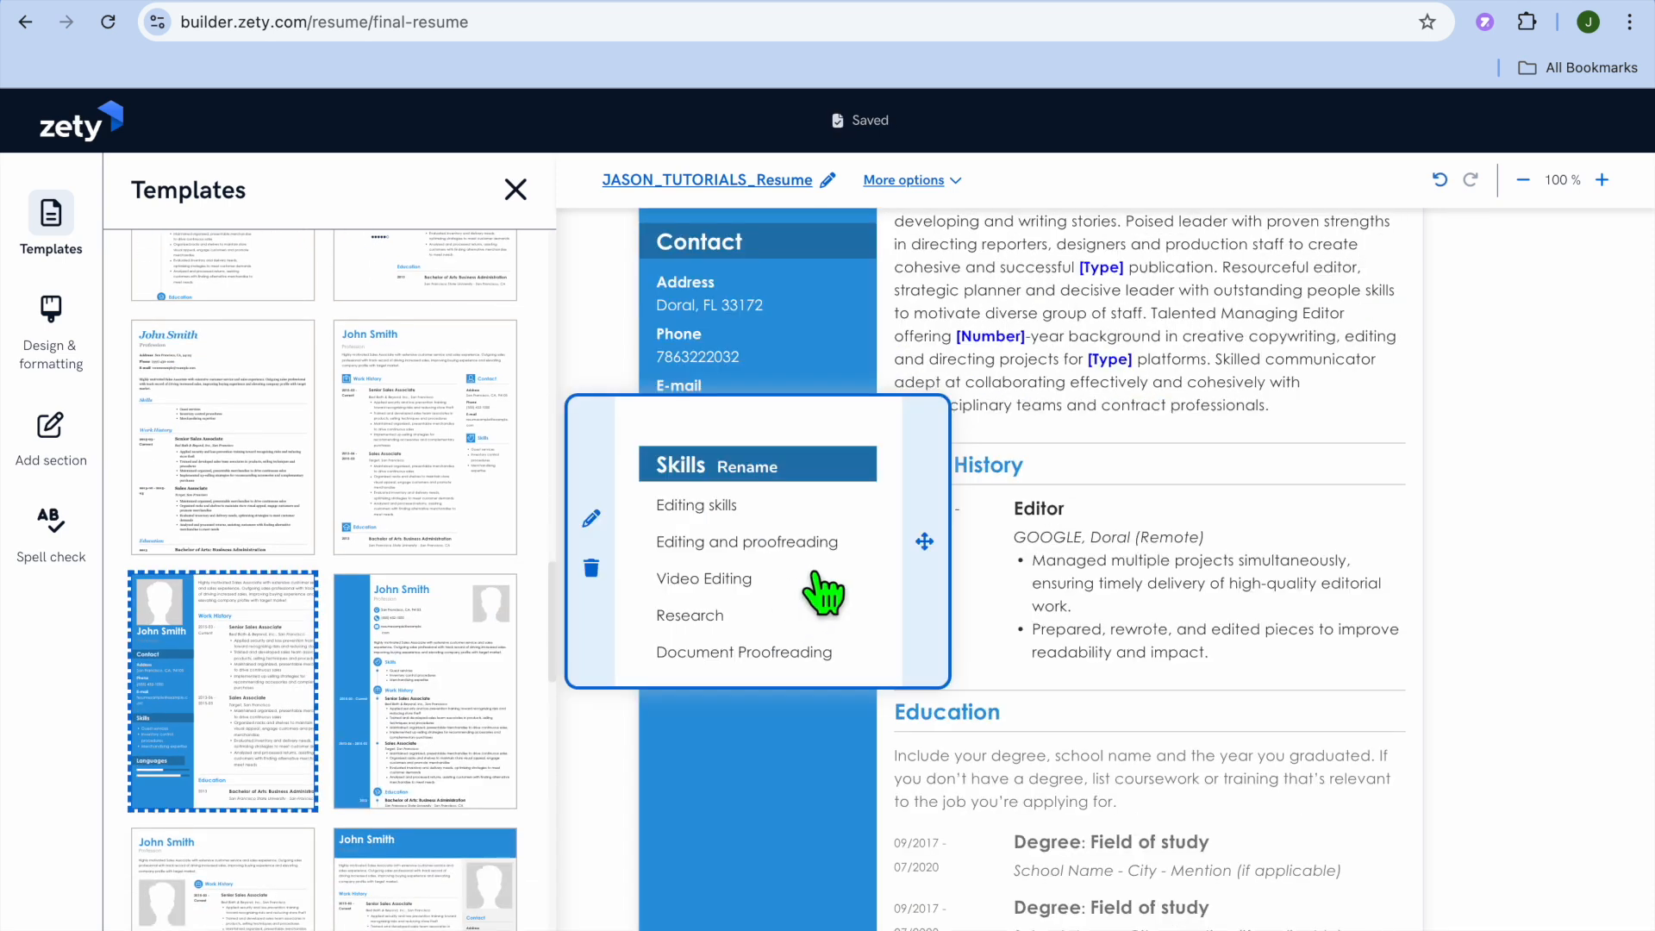
Try to upload AwQGKO6Pos3.png from Downloads as the resume photo and go back to the final resume.
scroll(1153, 587, up, 5)
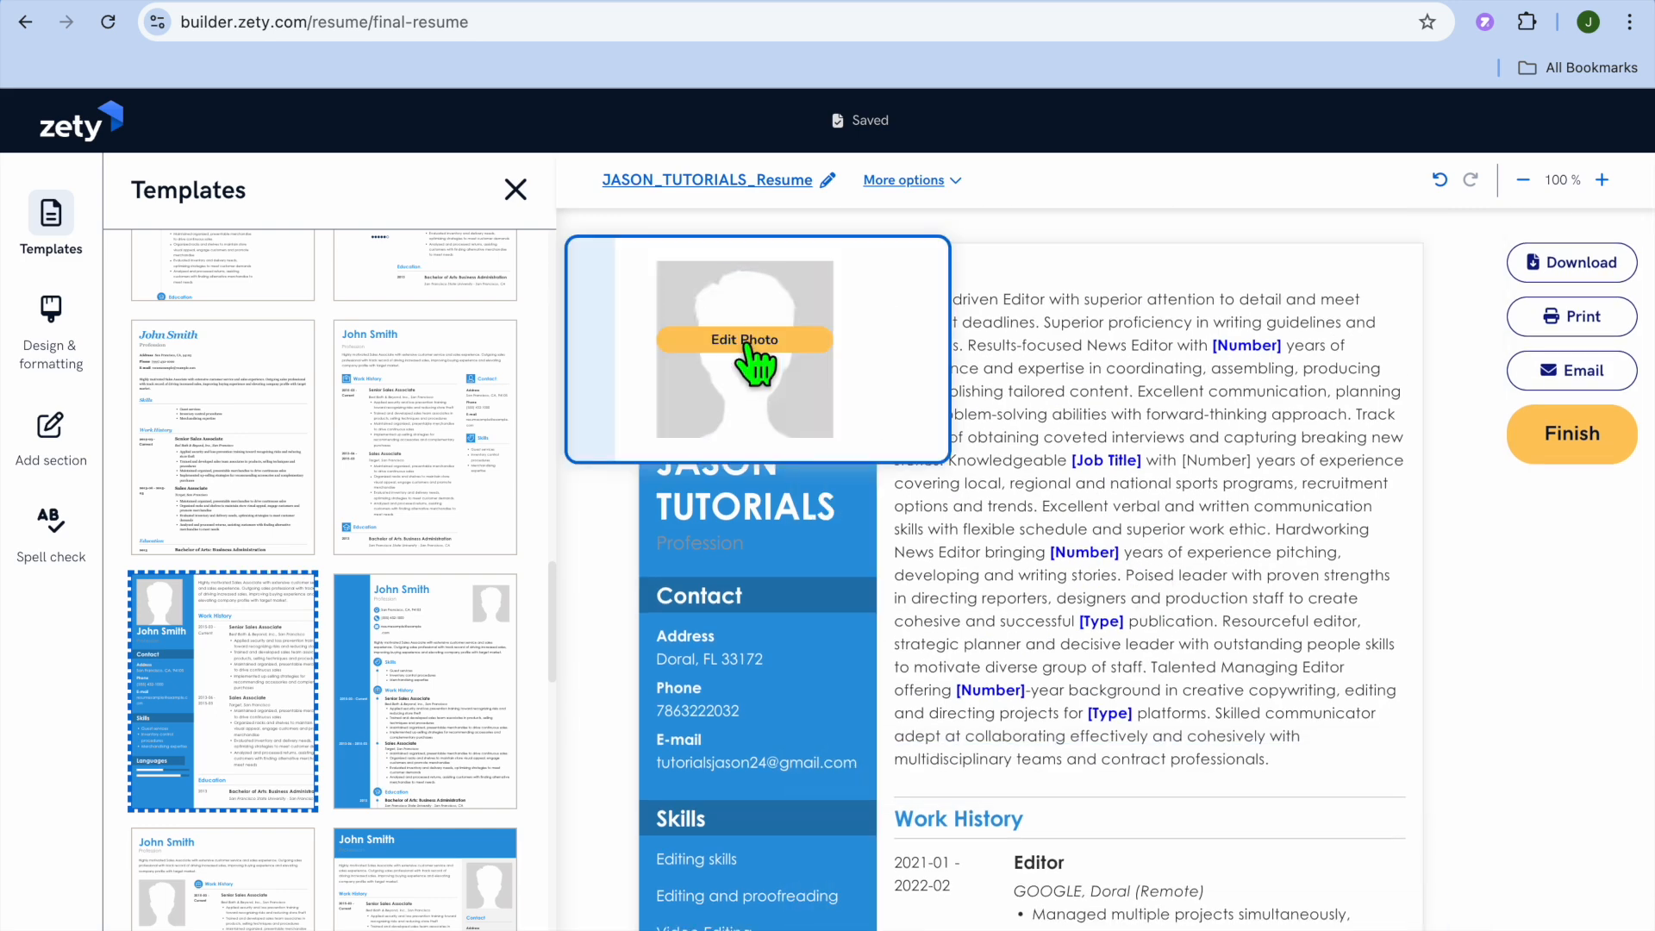
click(759, 345)
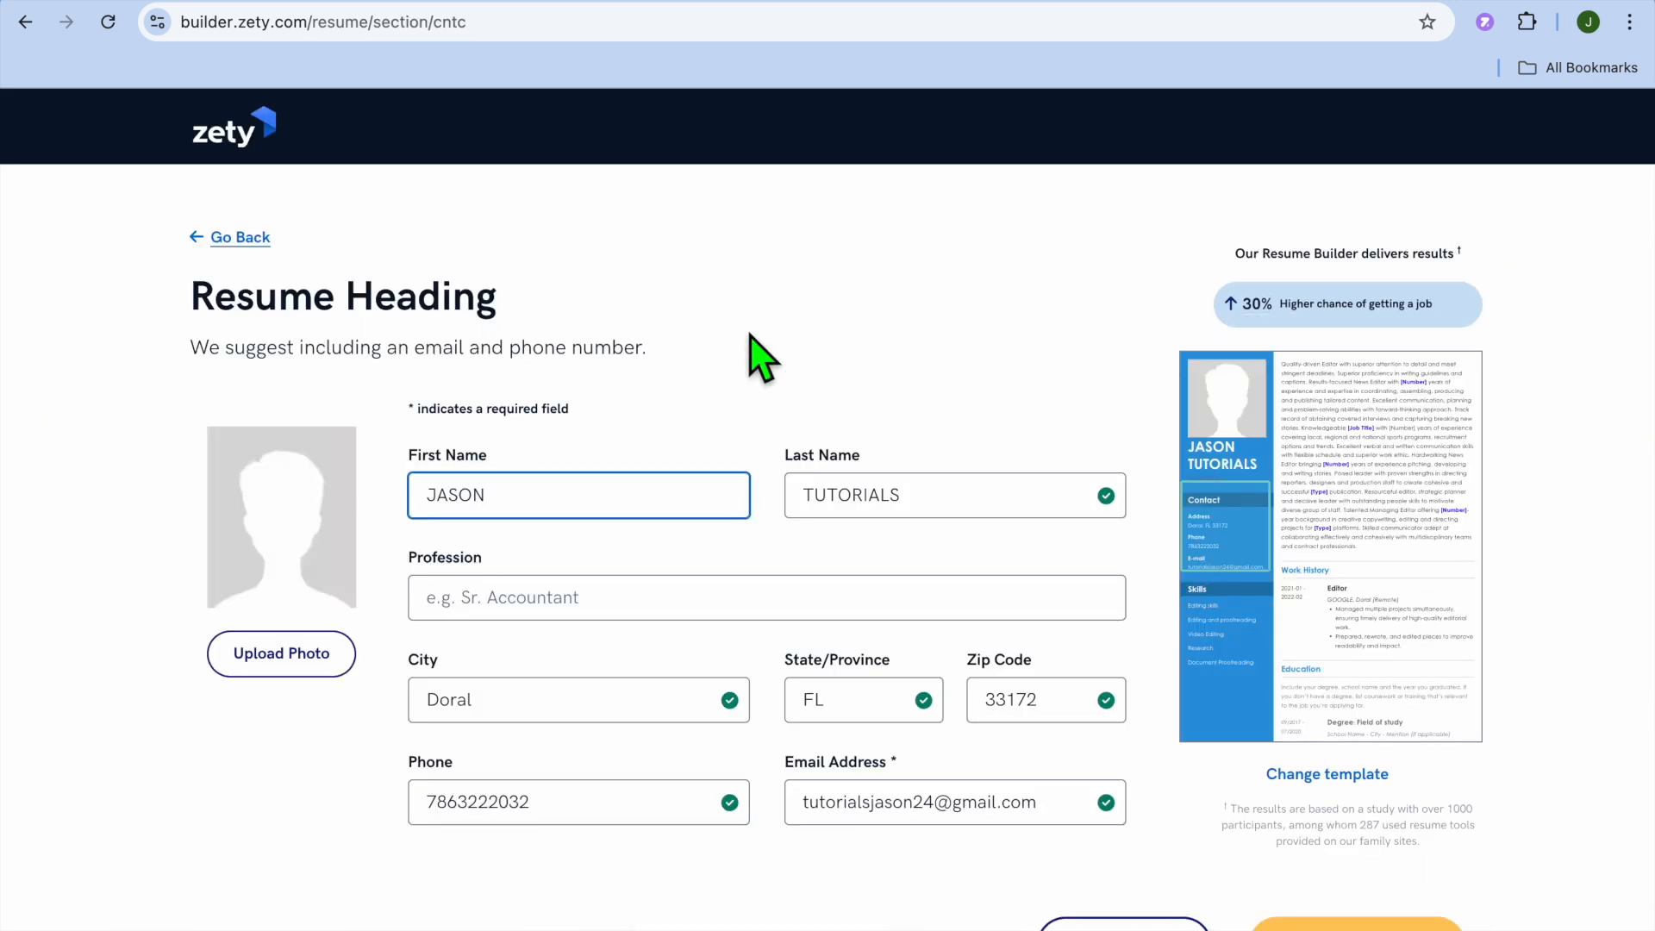
click(302, 656)
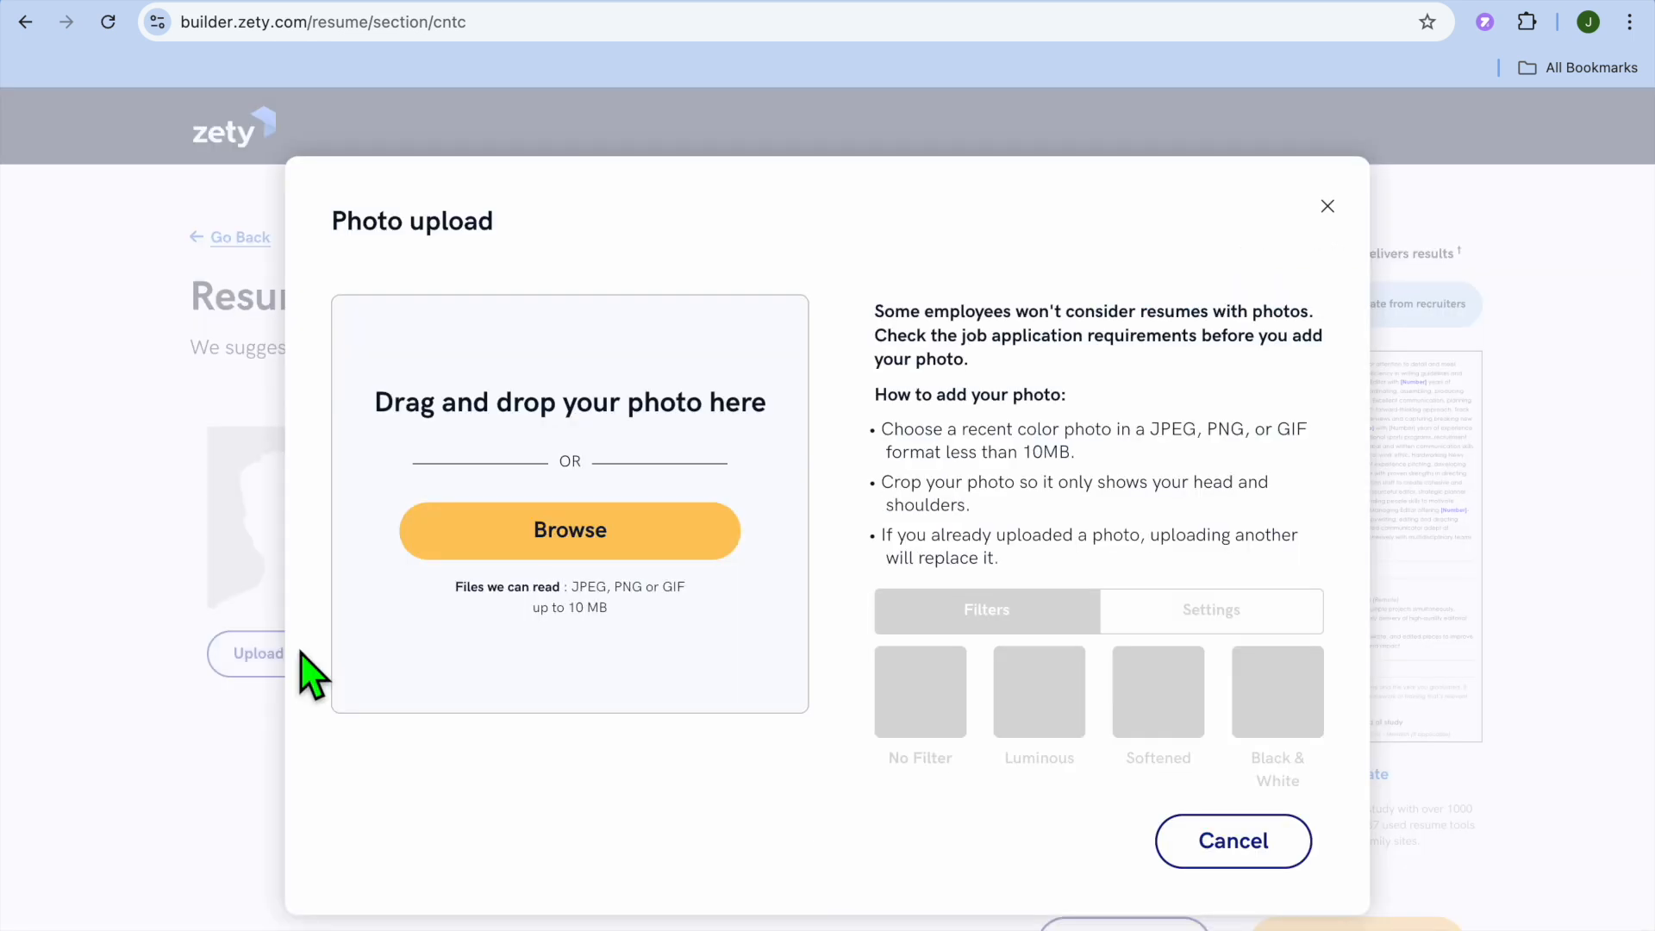
click(520, 530)
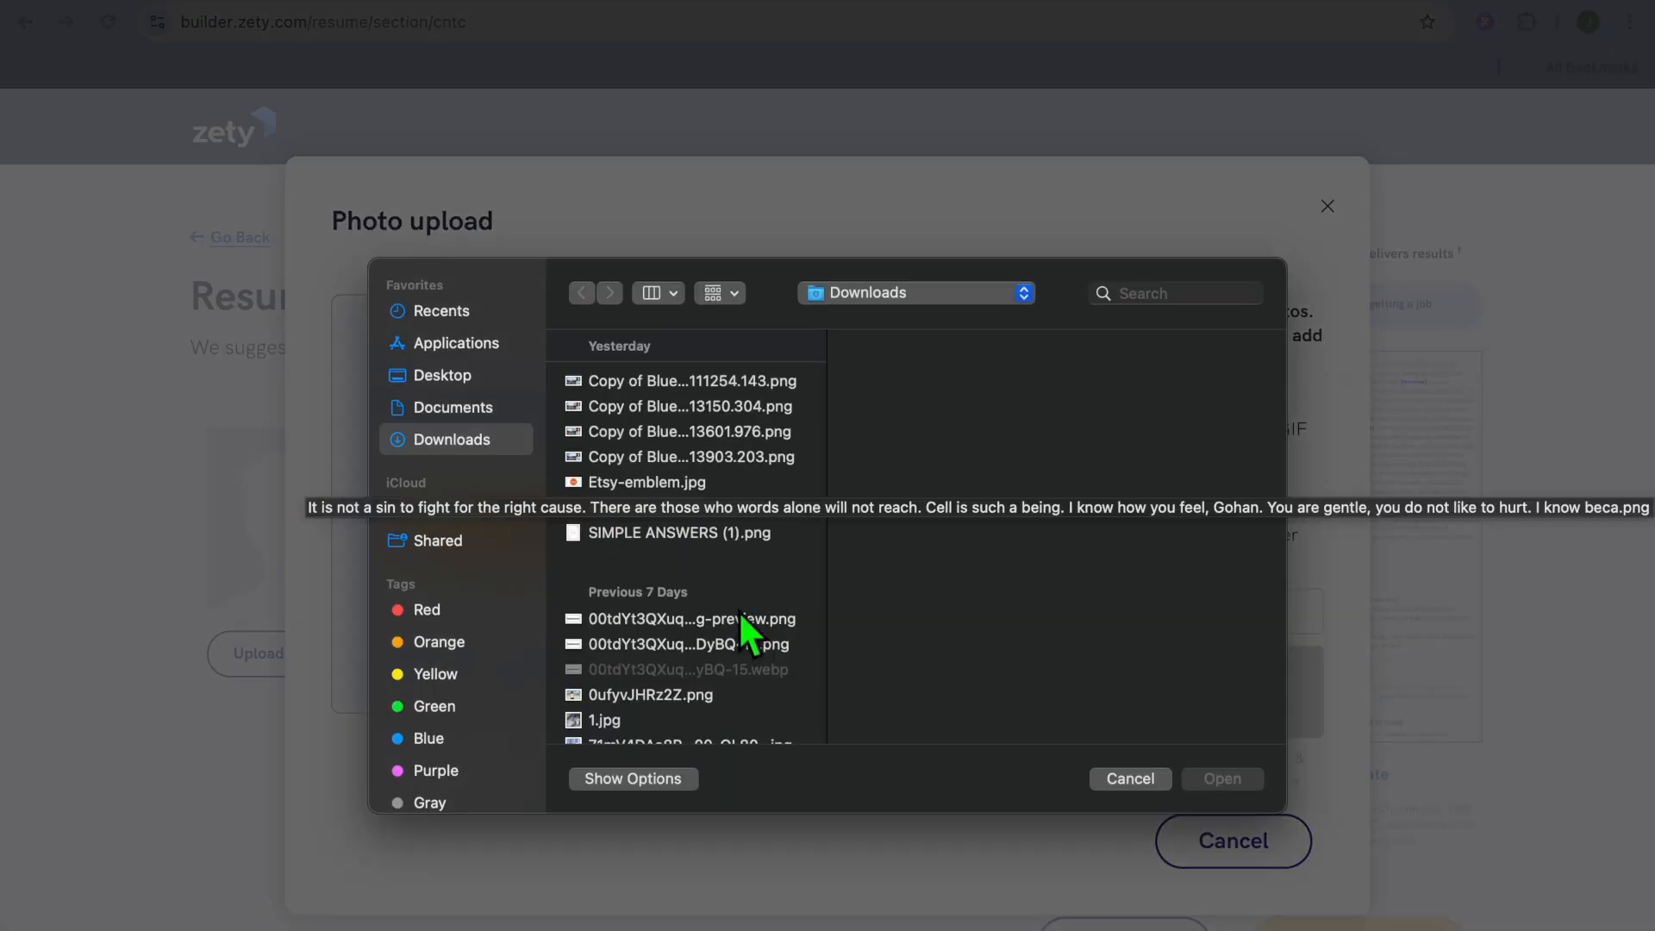
click(743, 514)
scroll(742, 584, down, 5)
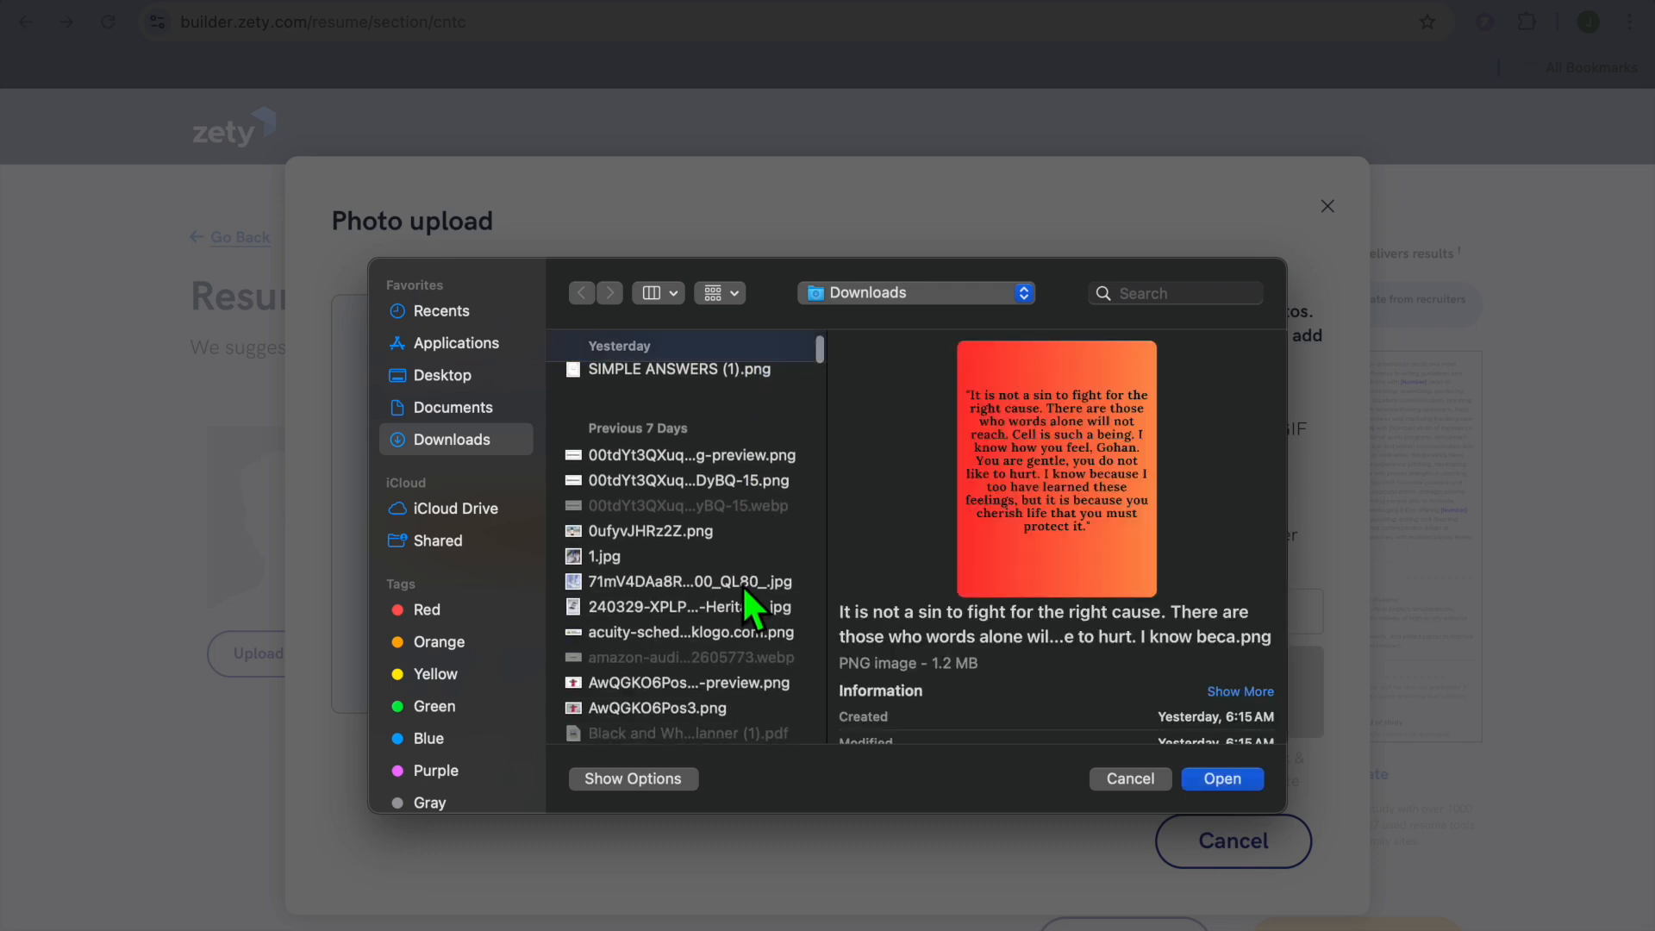
scroll(742, 585, down, 2)
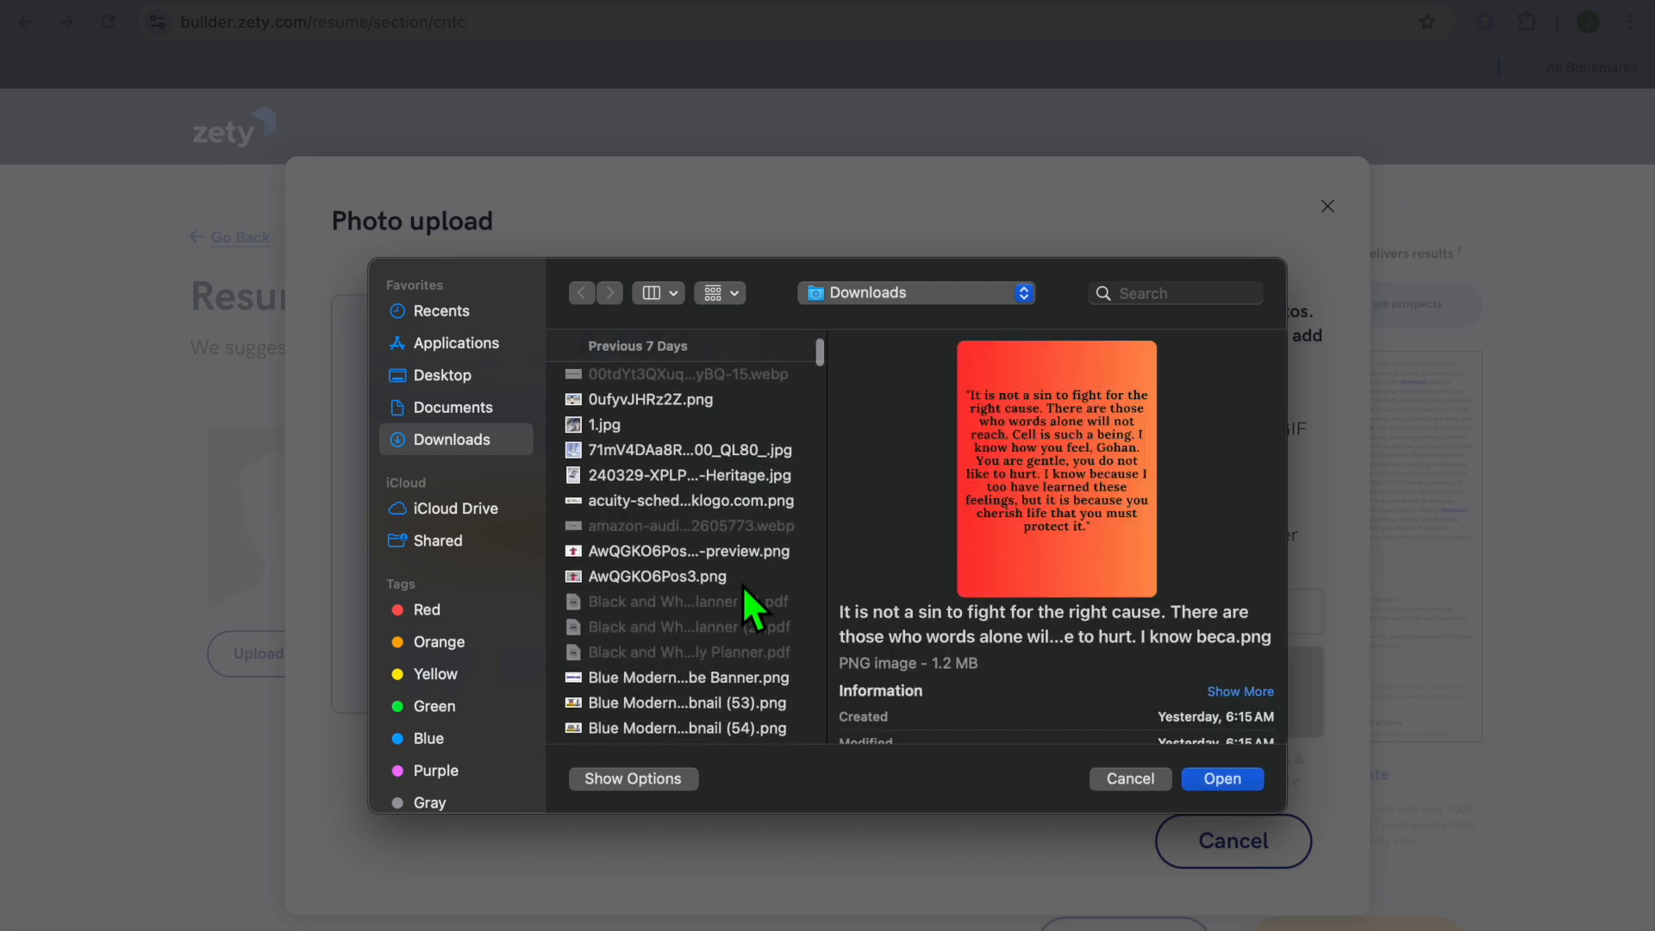
click(698, 586)
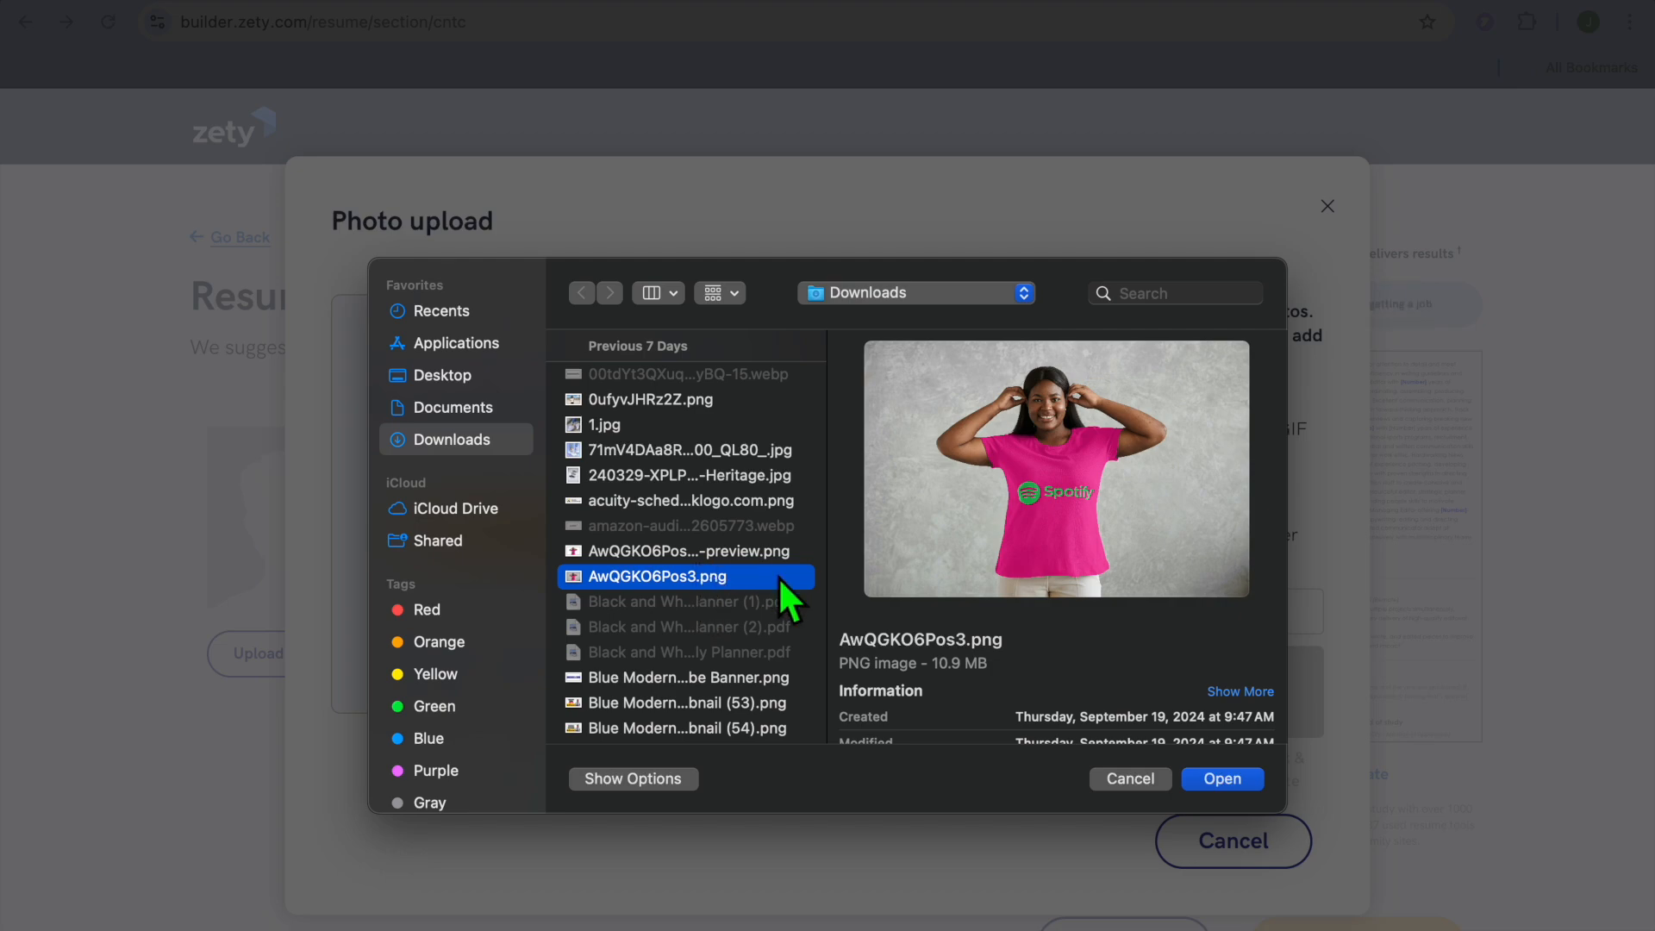
click(1228, 780)
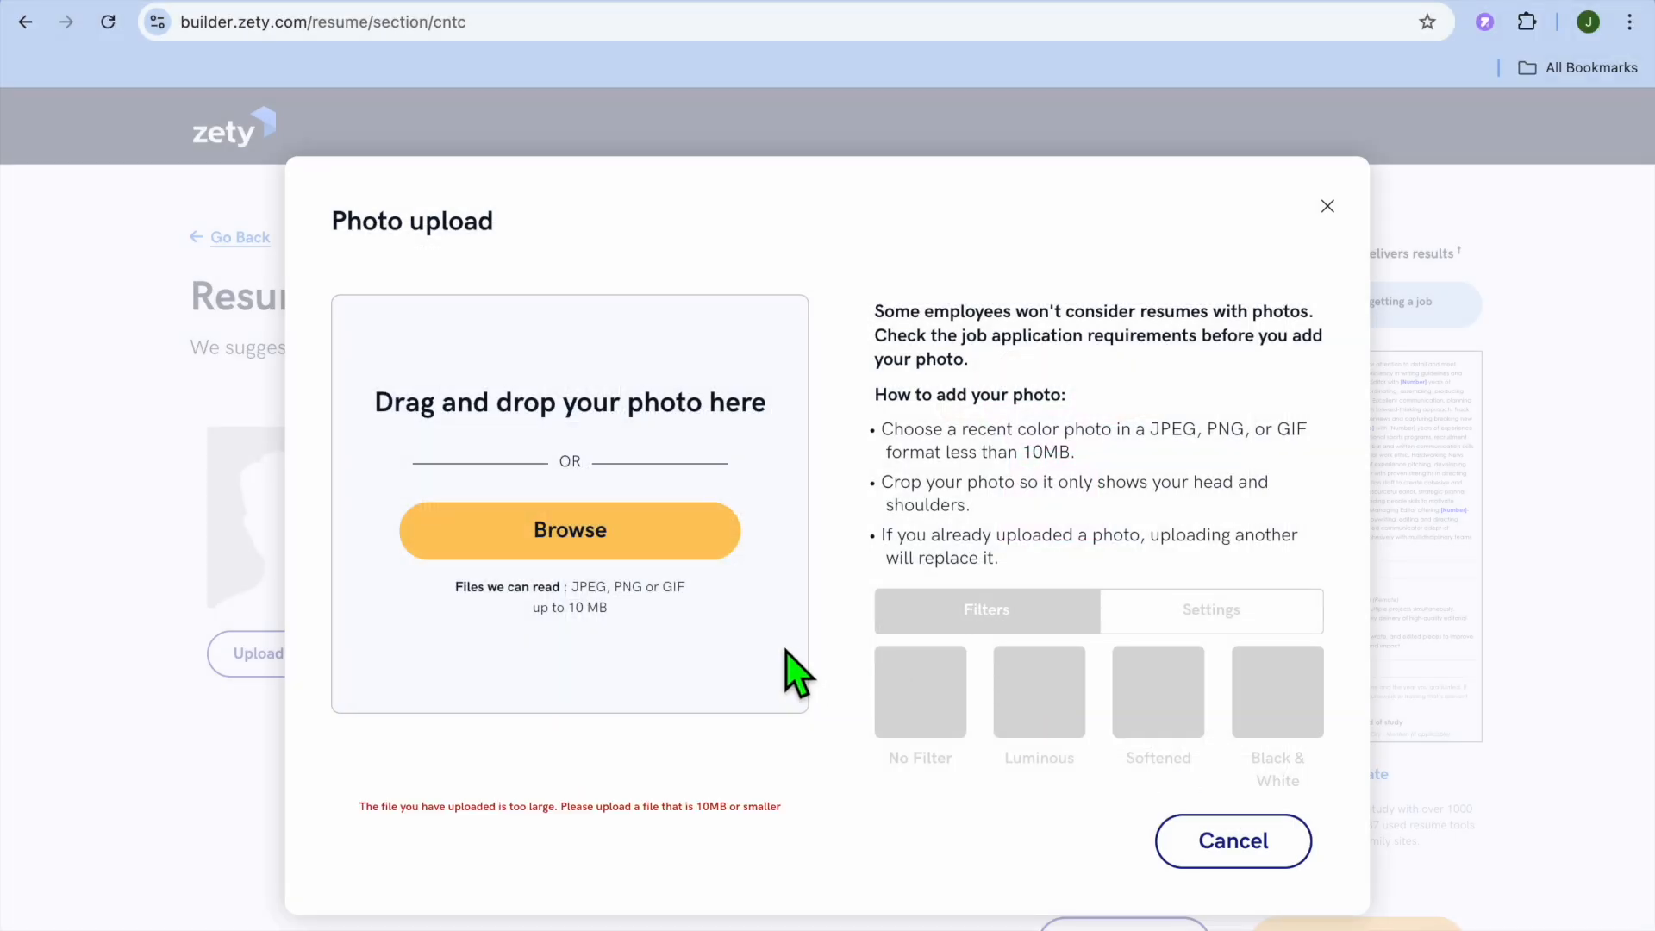
click(1328, 209)
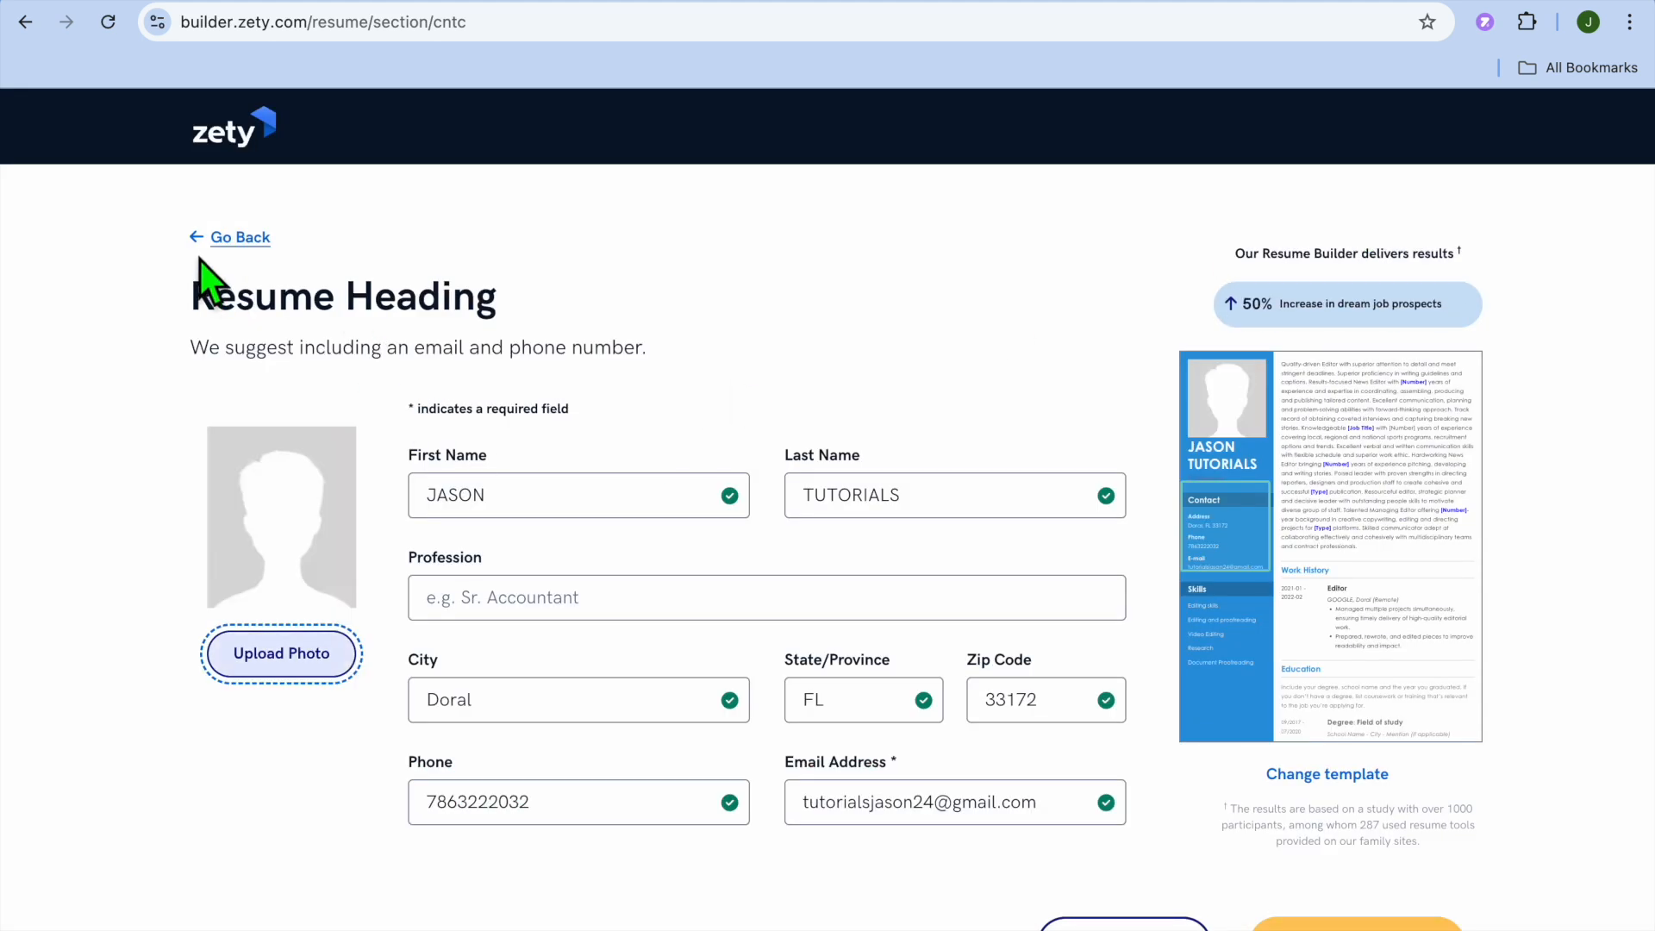
click(203, 233)
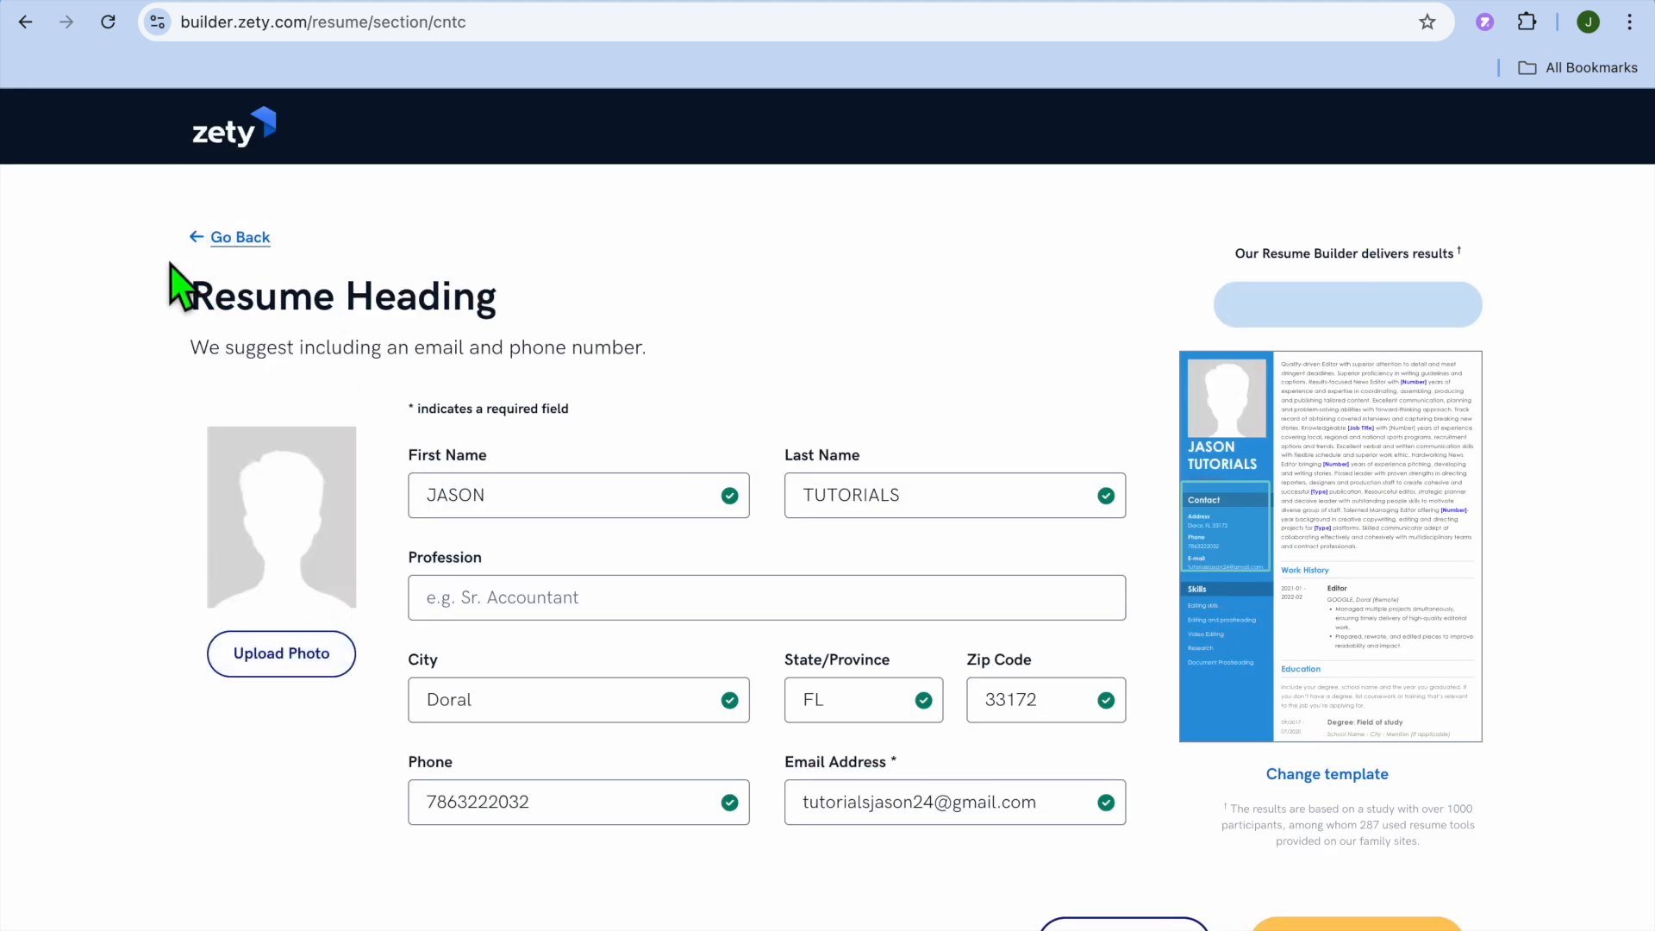
click(211, 239)
Select the first template with the blue sidebar and request the resume download as Adobe PDF.
click(259, 456)
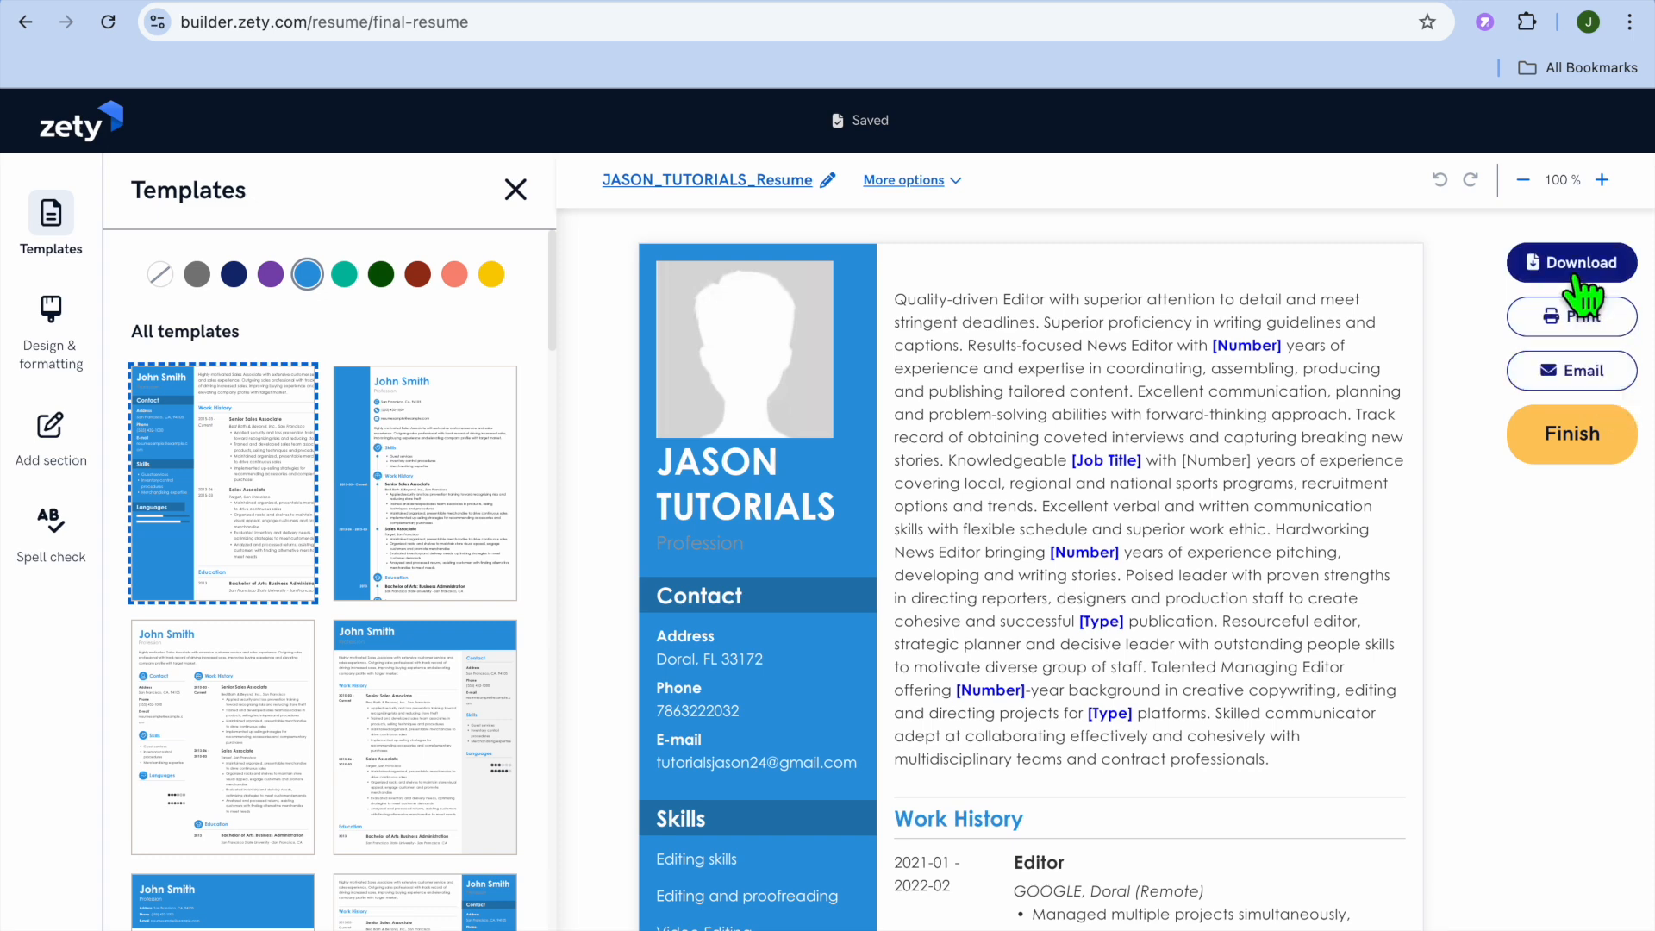
click(1573, 275)
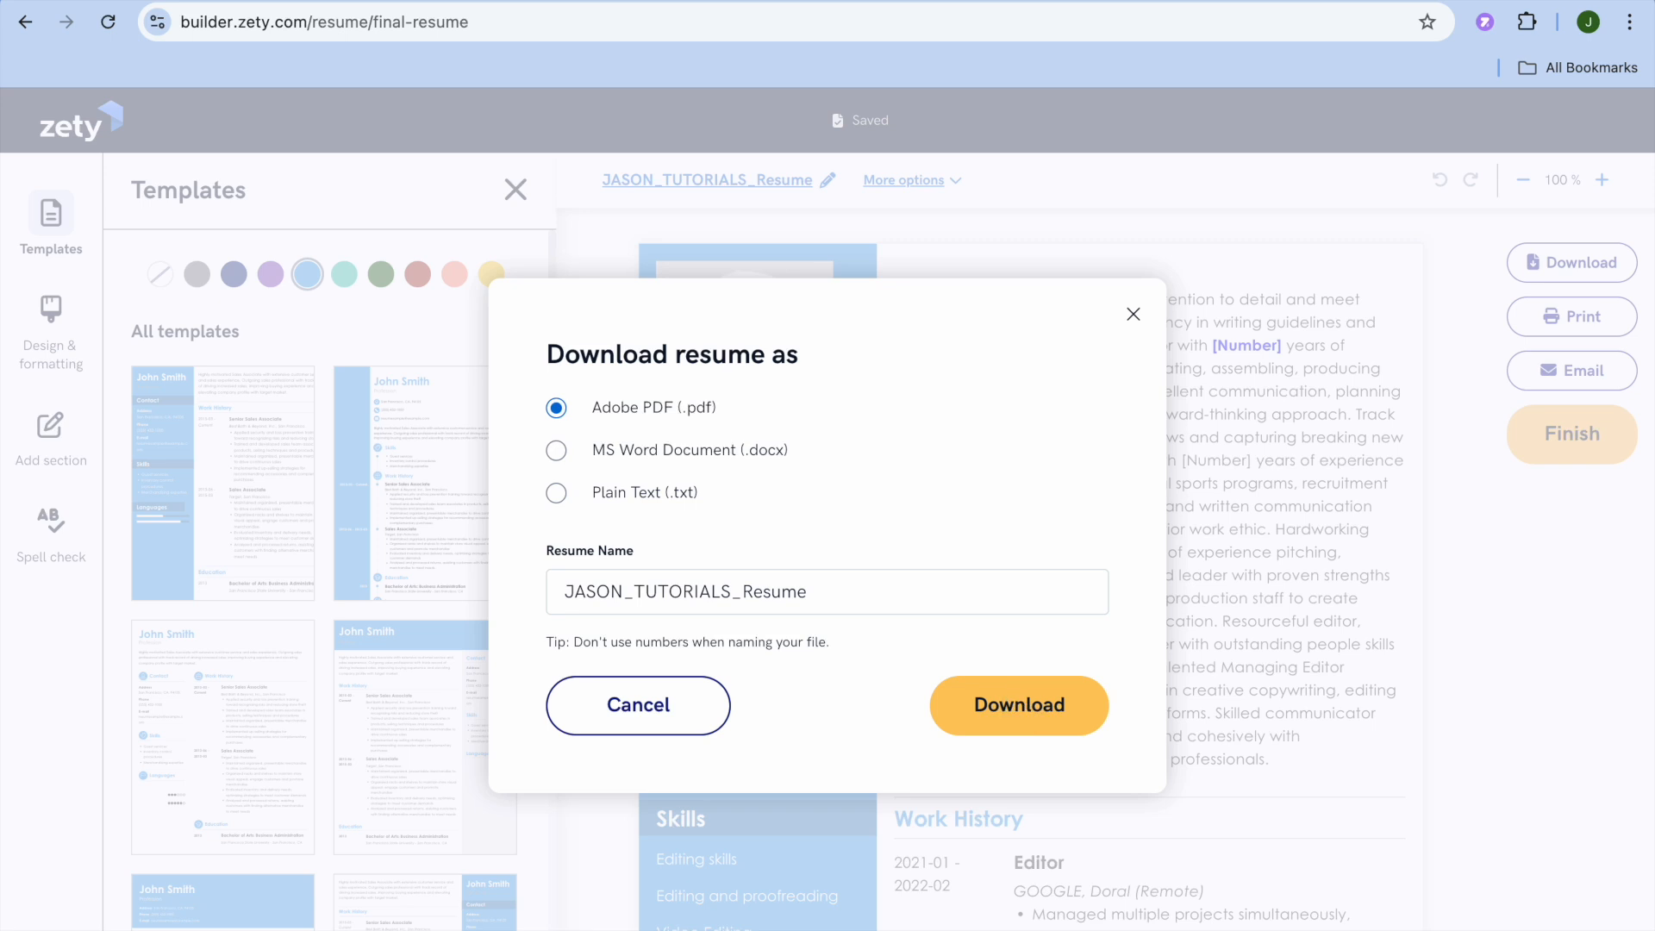
click(1022, 703)
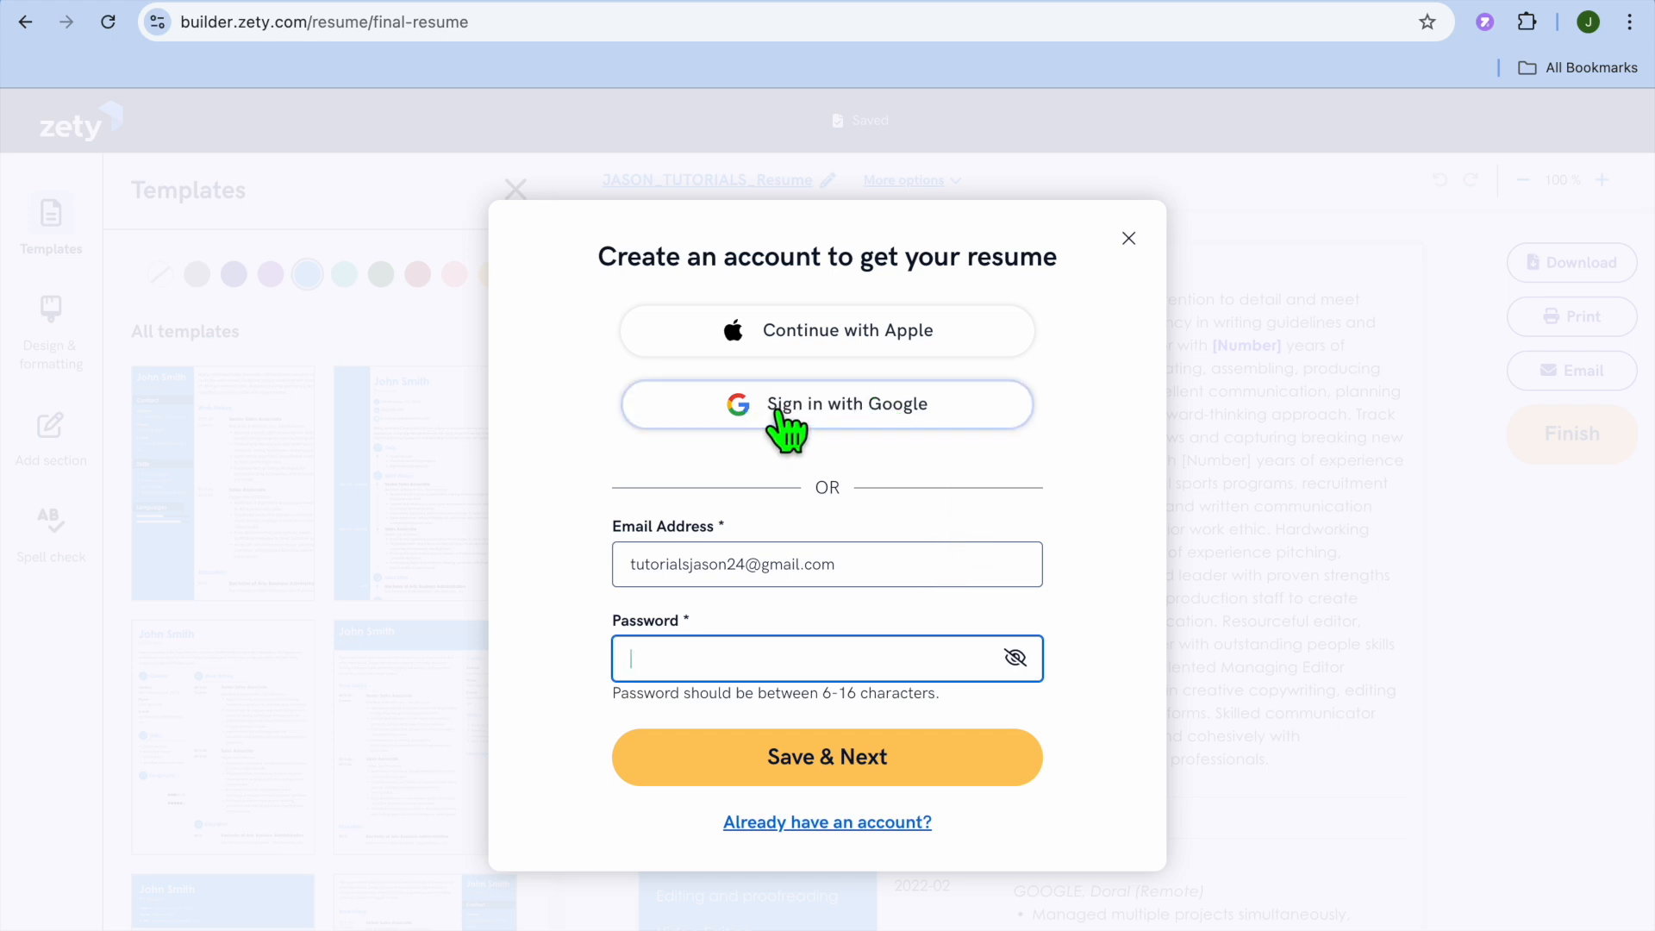
Sign in with Google, compare the subscription prices and continue to the payment details with 14-Day Full Access.
click(835, 405)
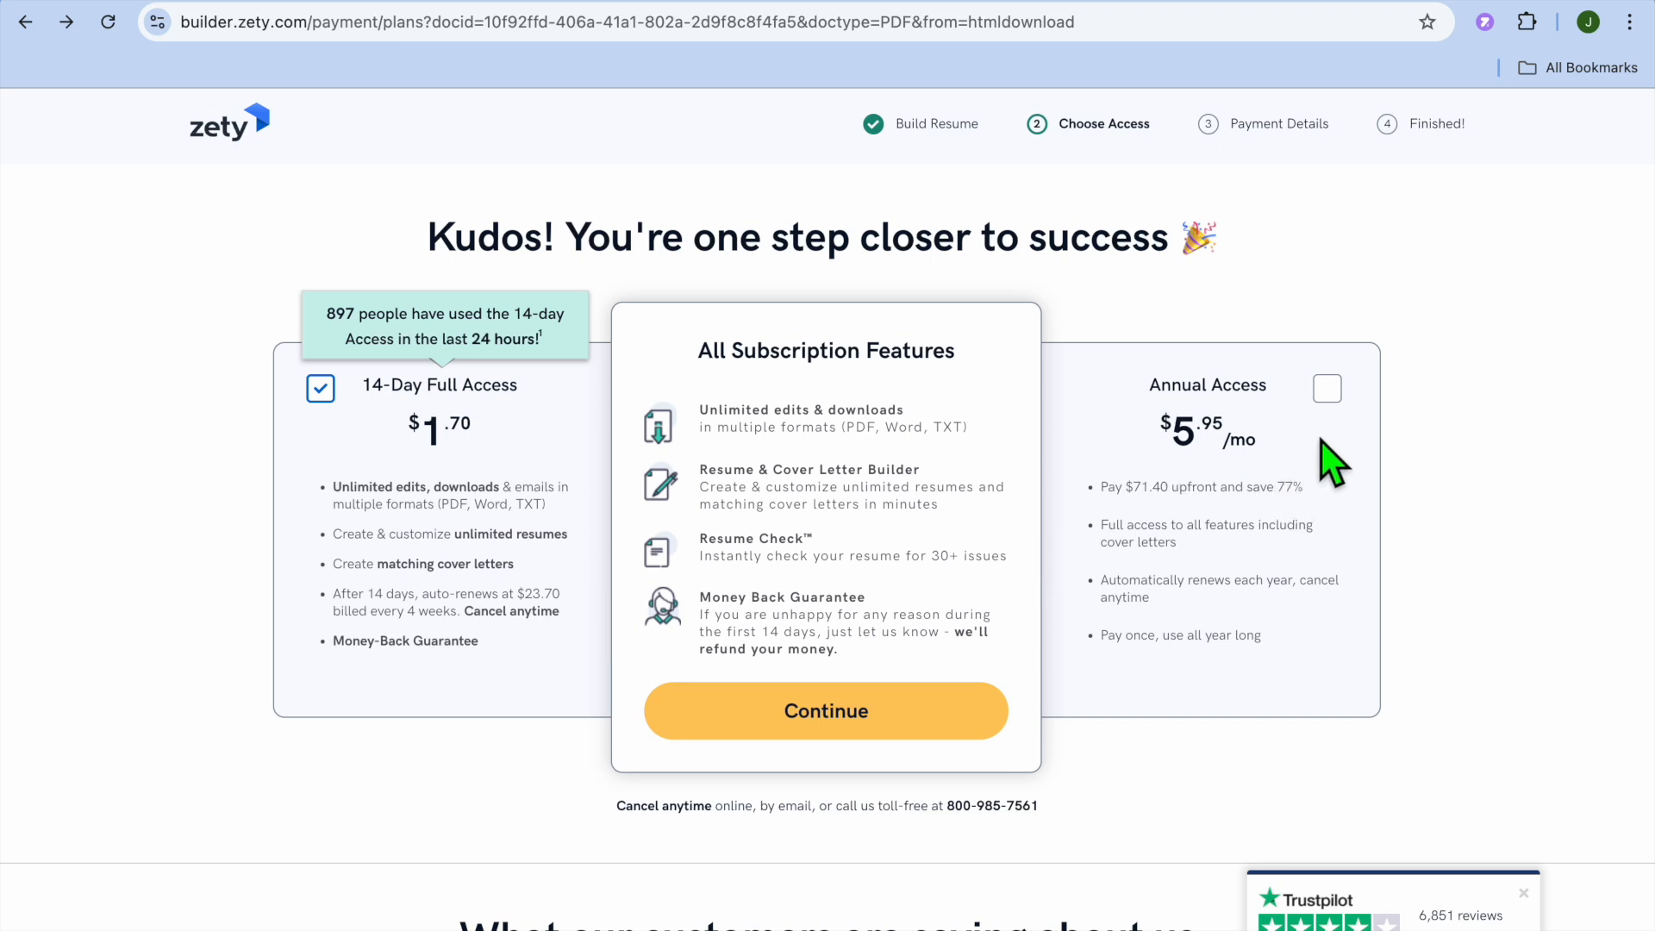
drag(1163, 431, 1275, 444)
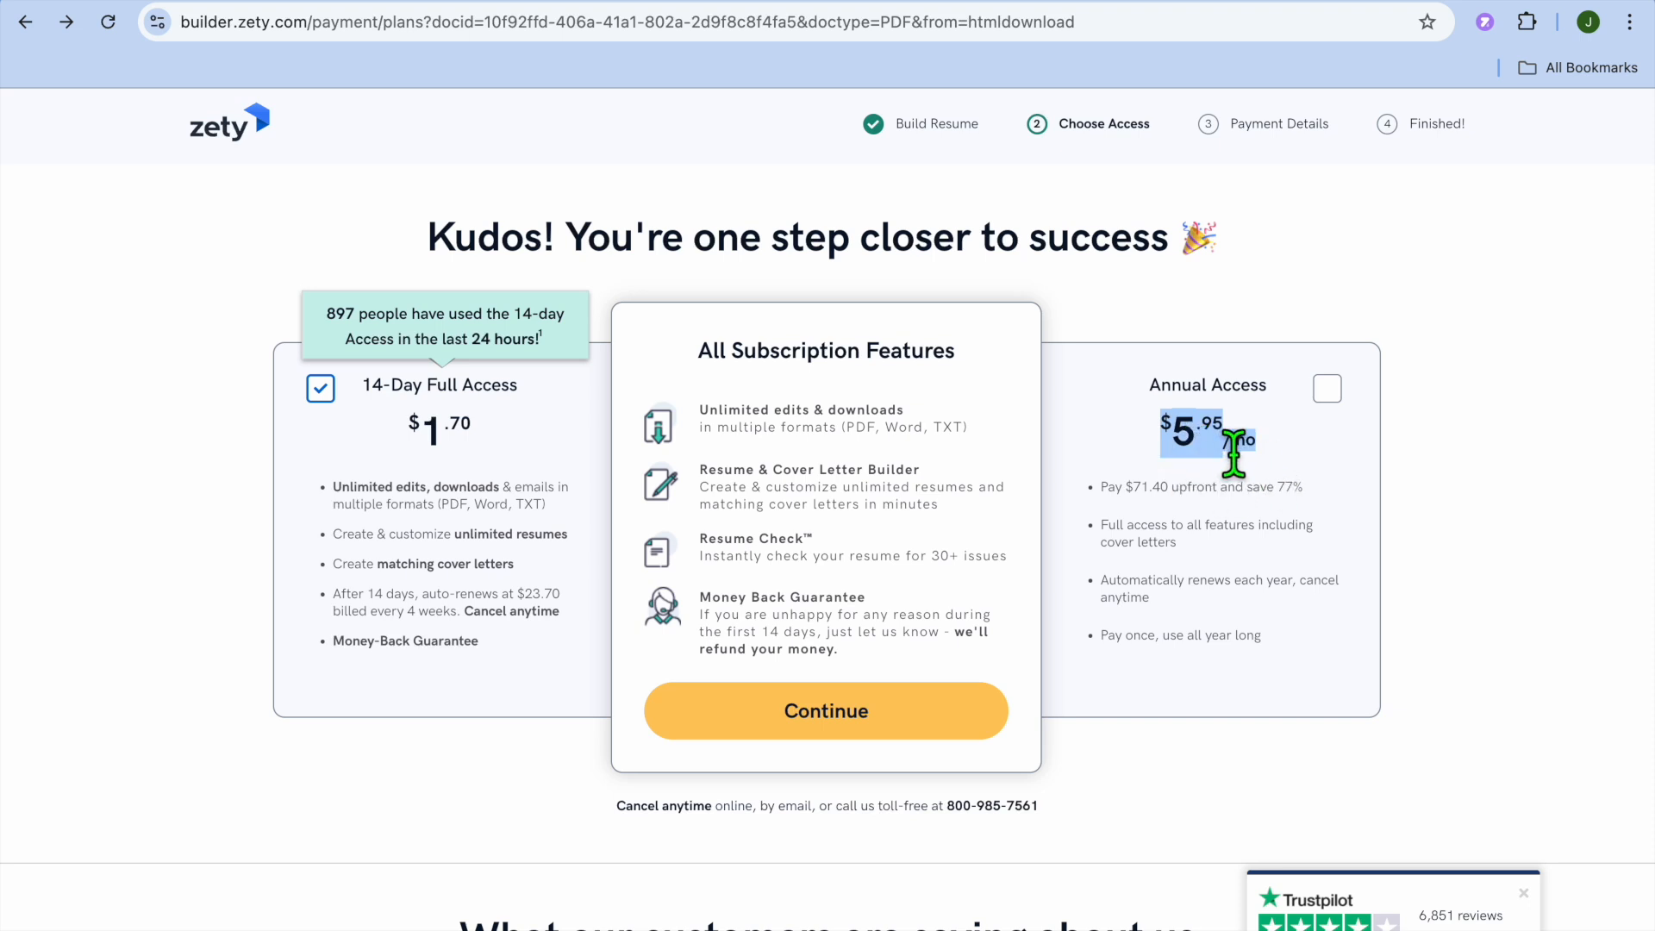
click(1239, 475)
click(897, 715)
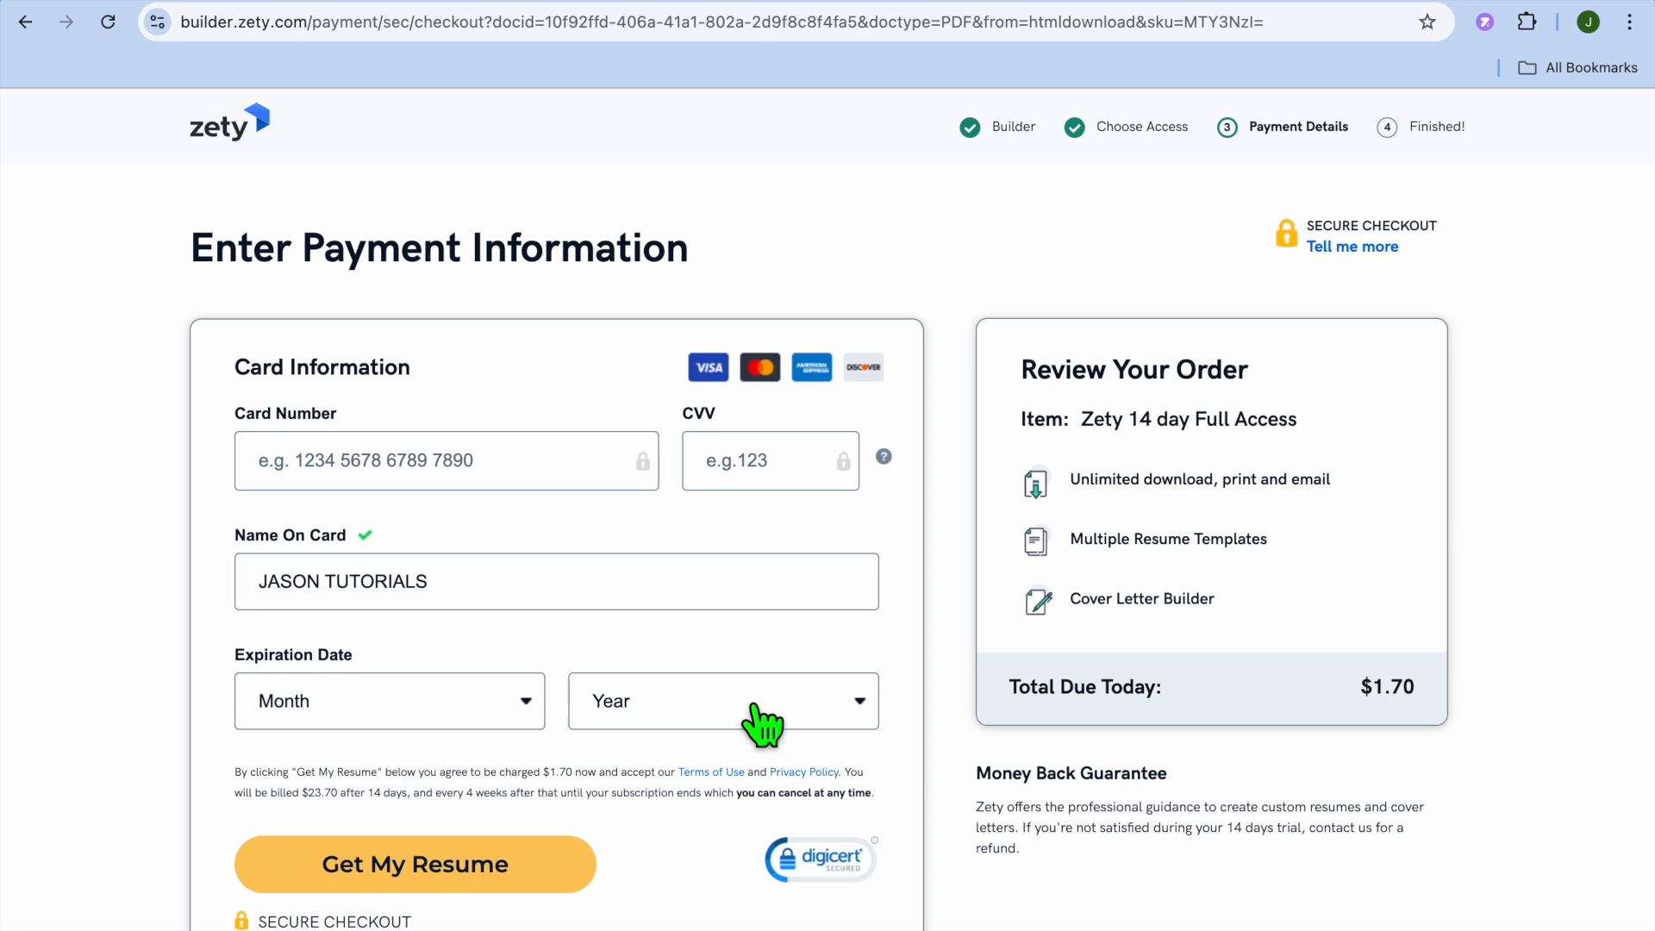
scroll(763, 724, down, 5)
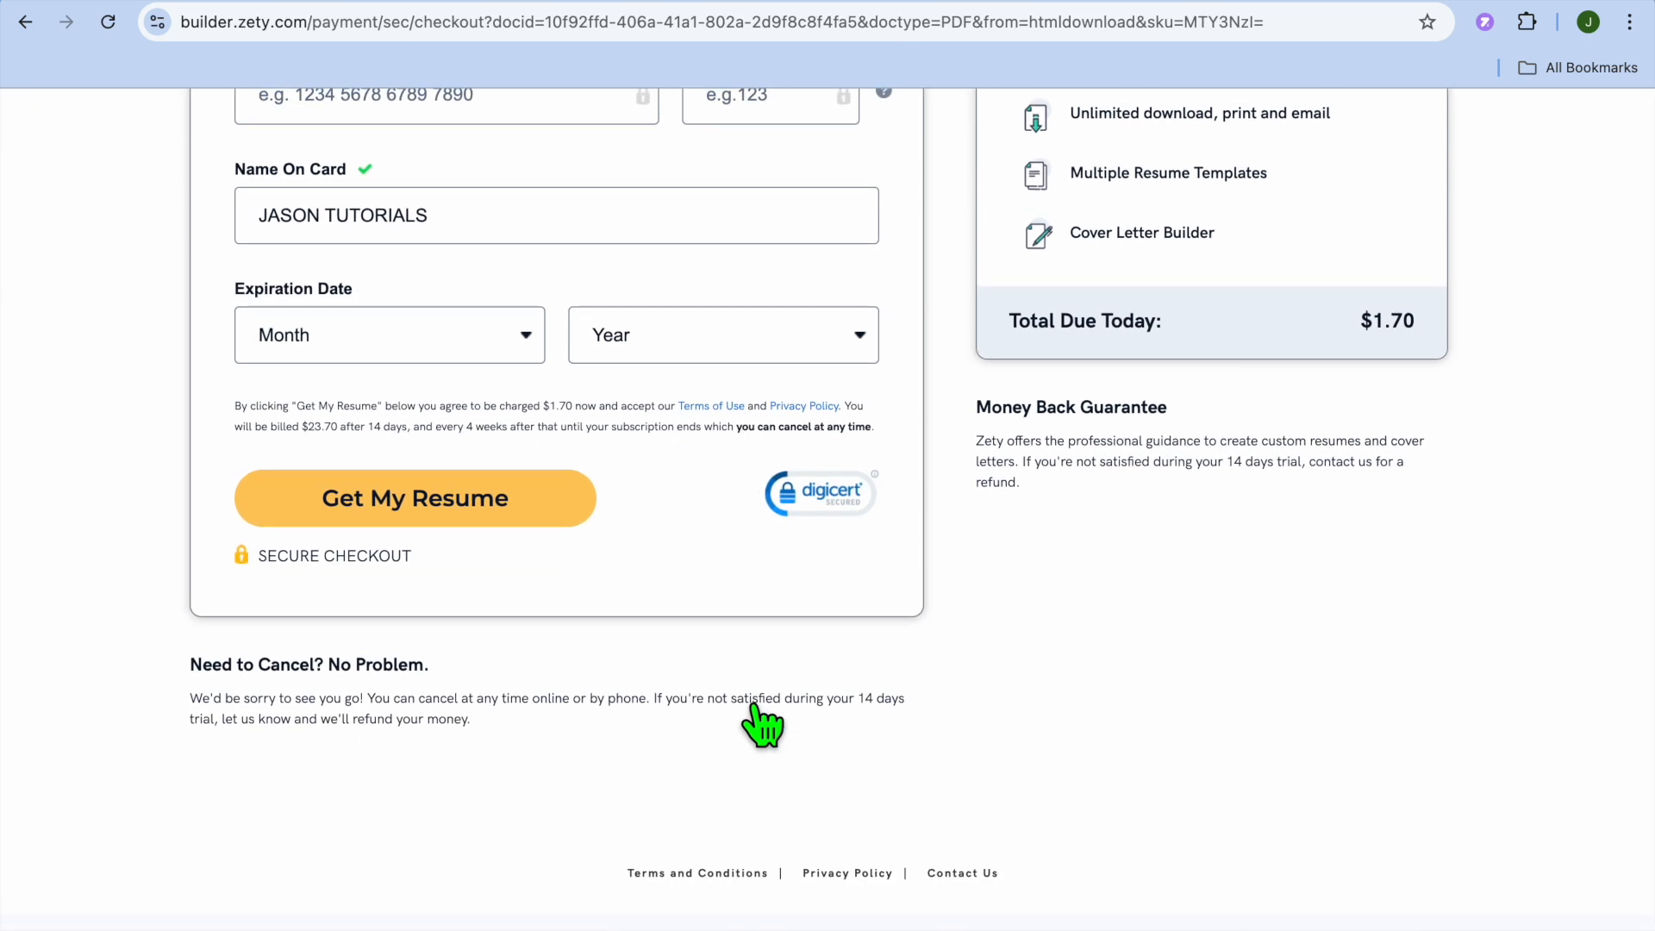